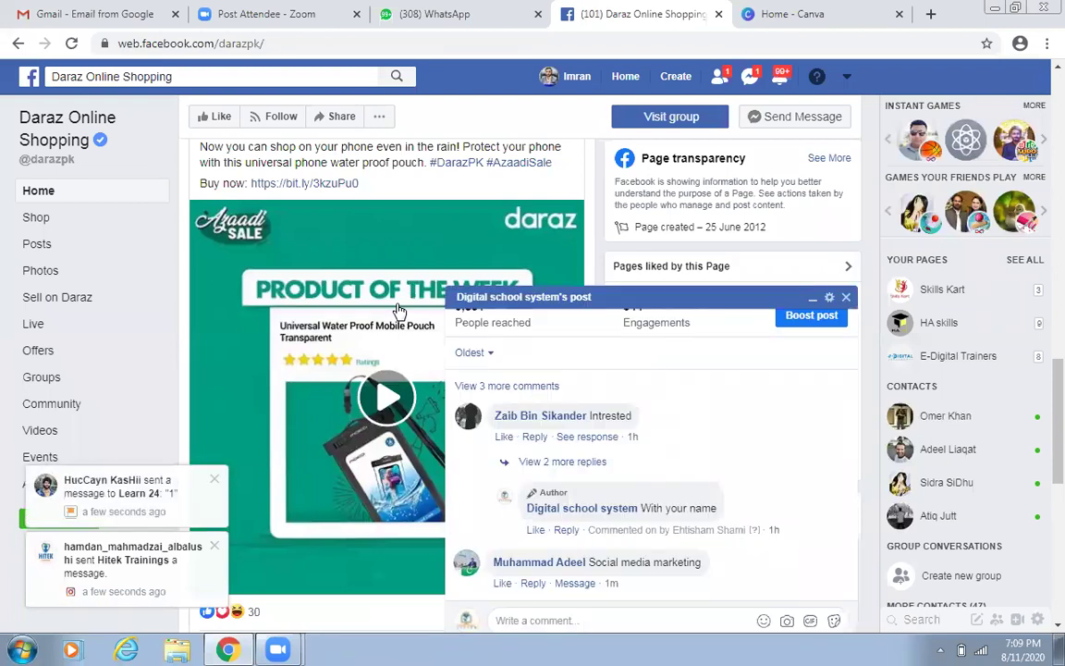
Minimize the Digital school system post's comments window and switch to the Canva home page.
click(653, 302)
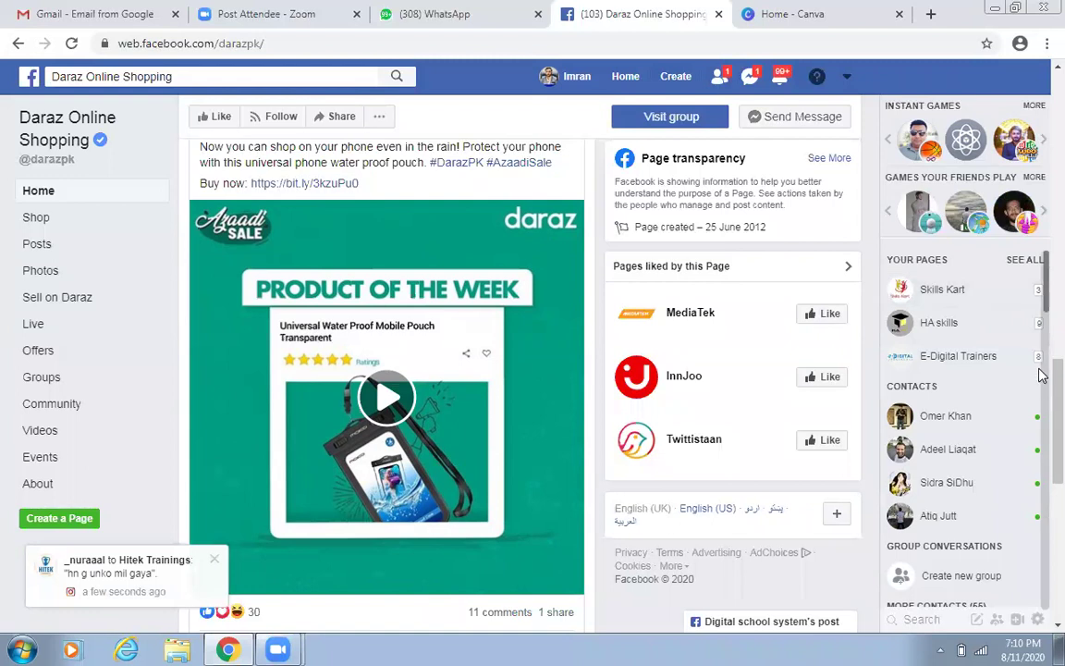
scroll(1042, 401, down, 1)
scroll(1040, 379, up, 2)
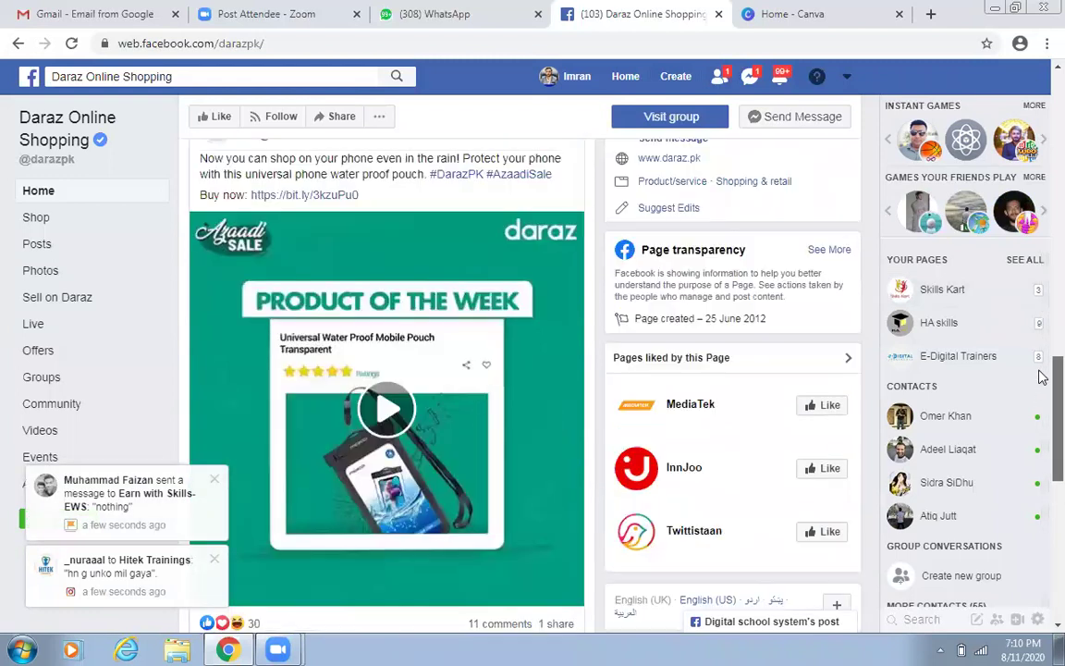
click(826, 8)
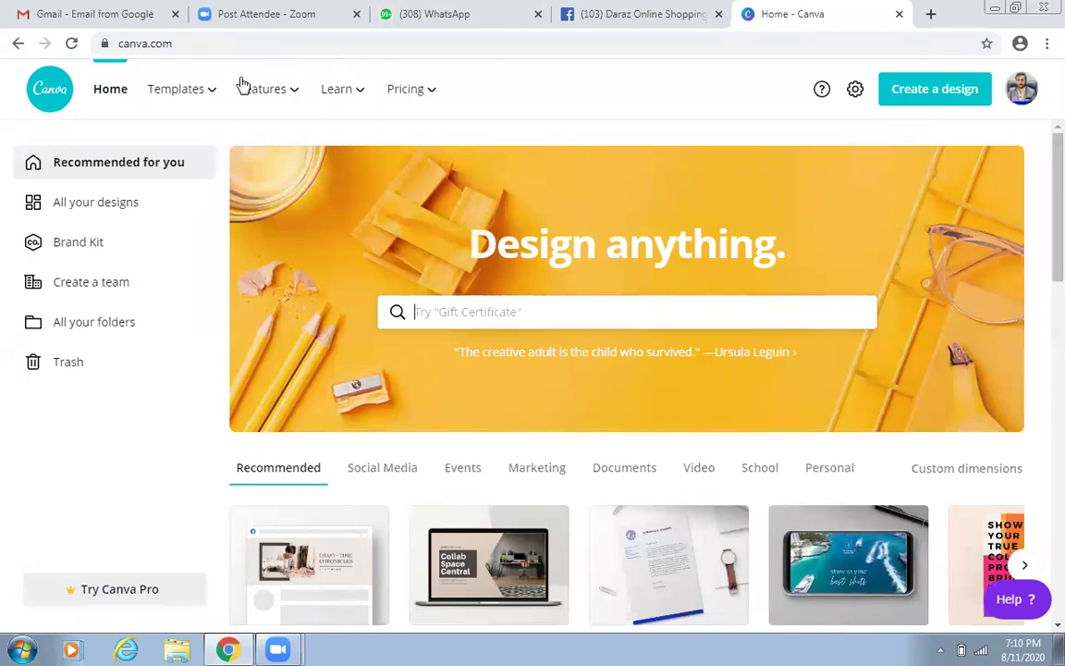
mouse_move(165, 94)
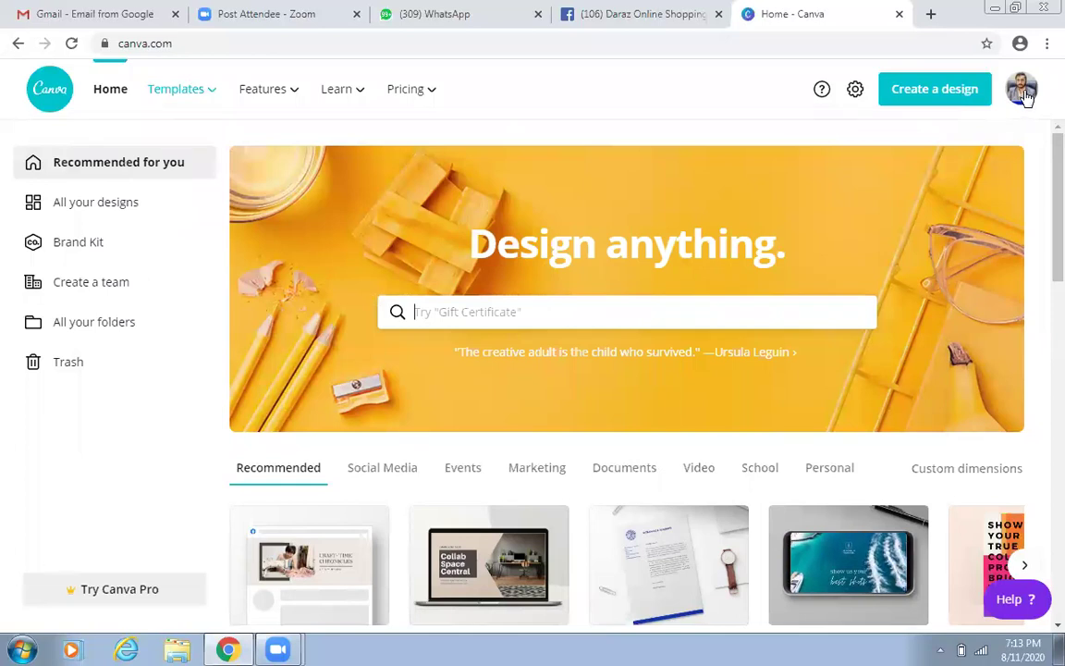
Sign out of the Canva account and log back in with Facebook.
click(1022, 90)
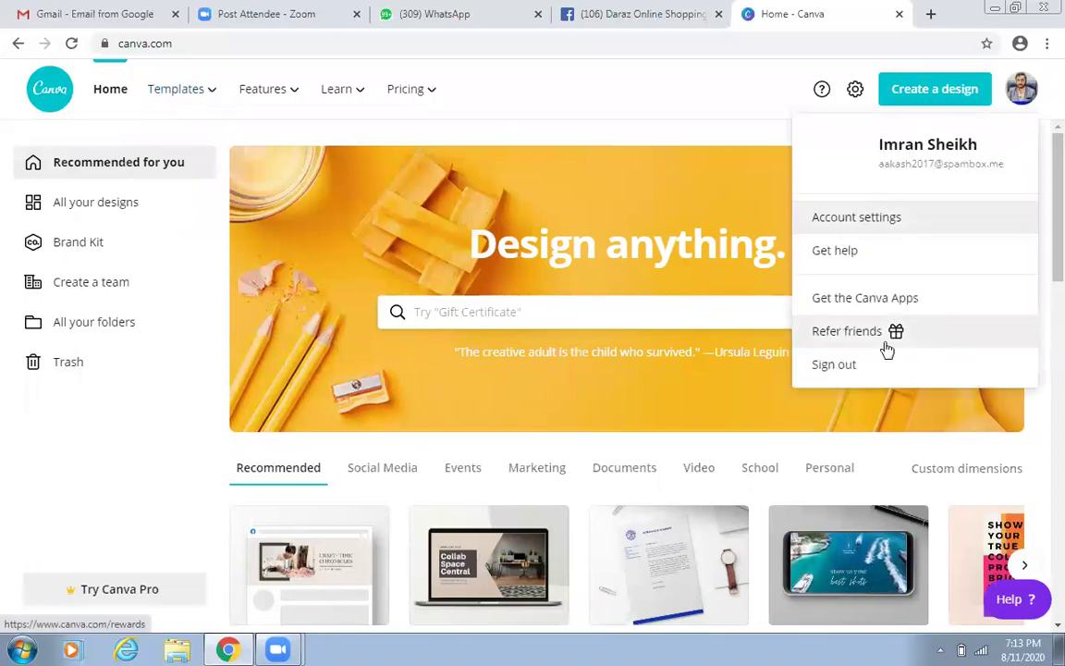
click(878, 369)
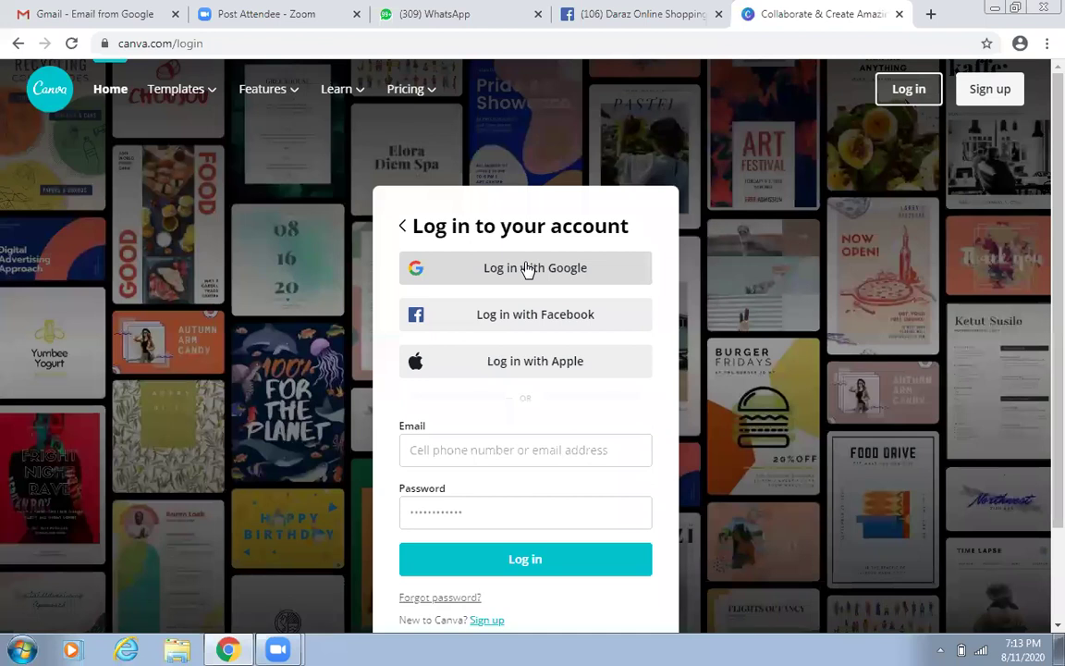
click(557, 320)
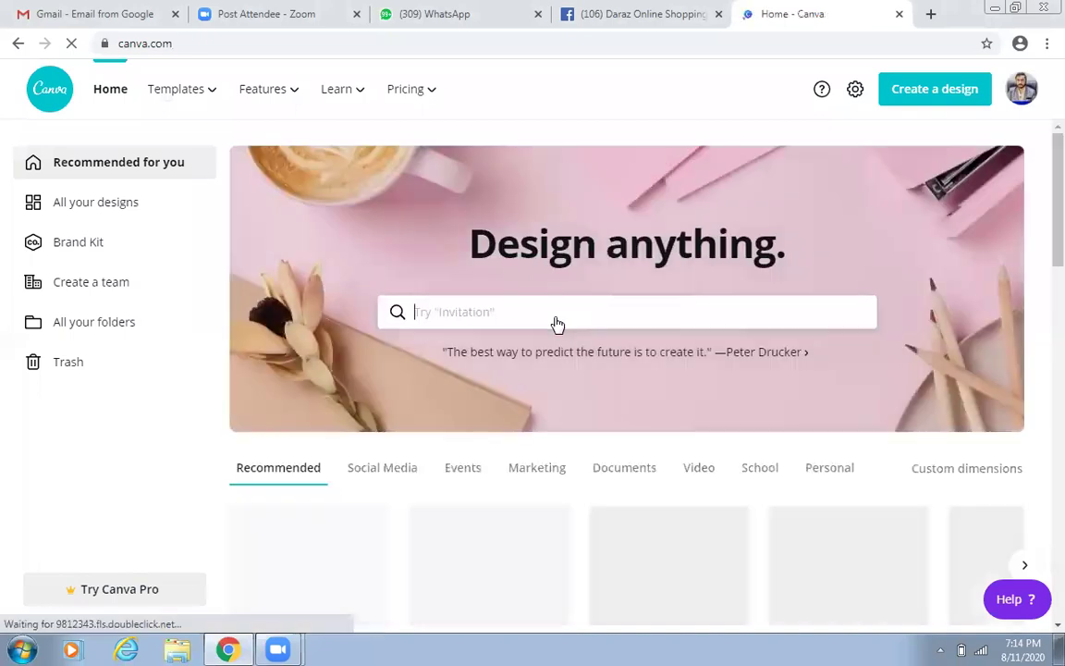
mouse_move(201, 97)
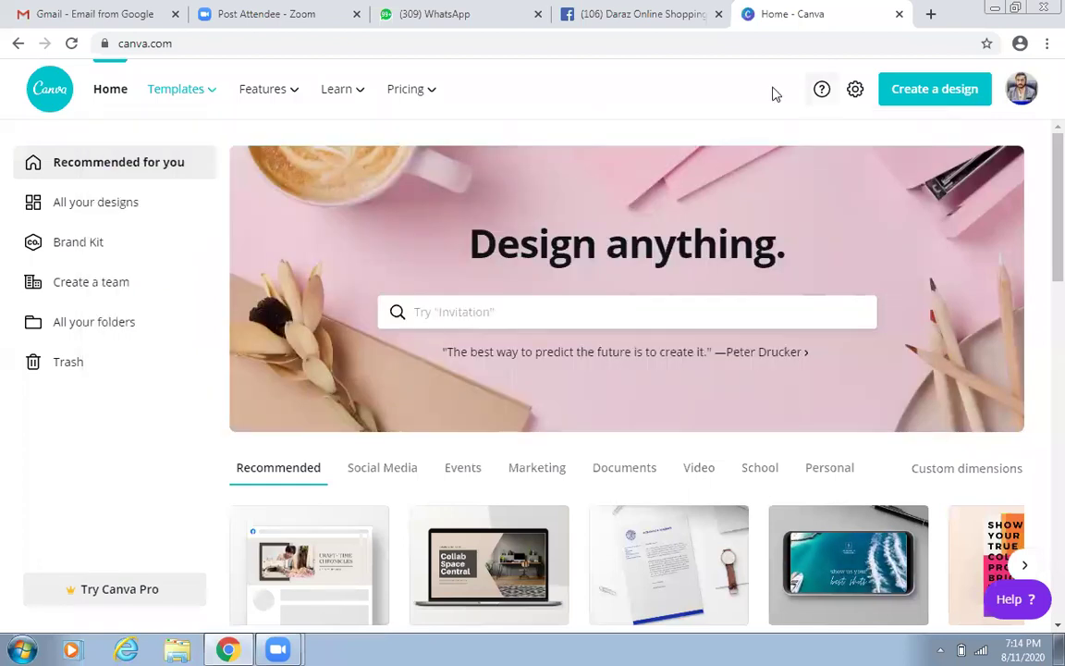
Search the Canva templates for "facebook logo".
click(651, 316)
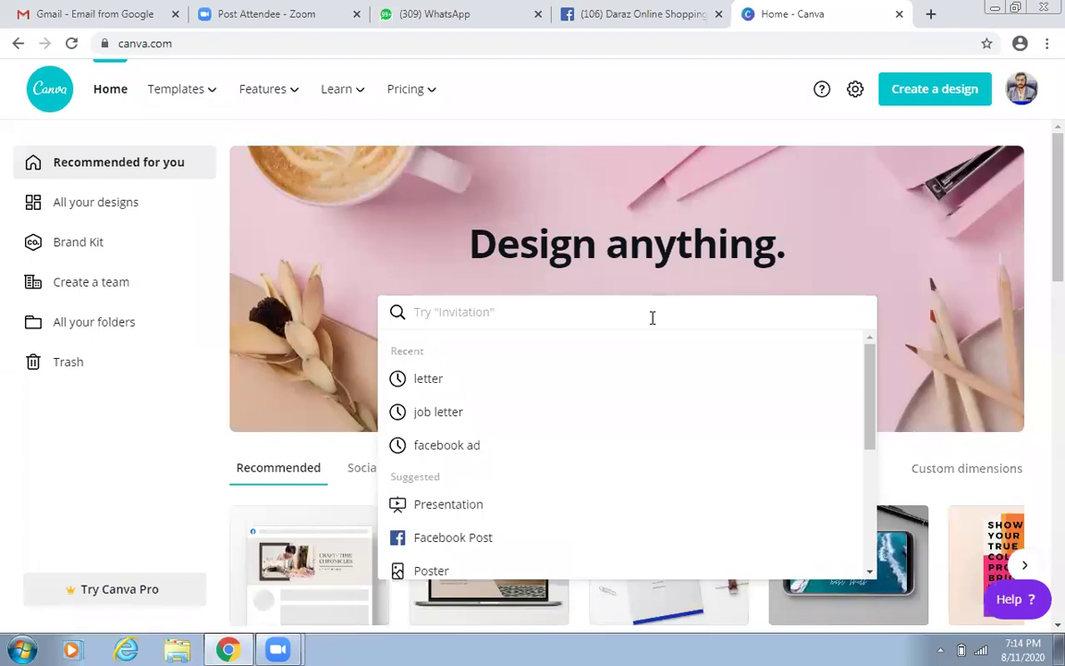
text(faceb)
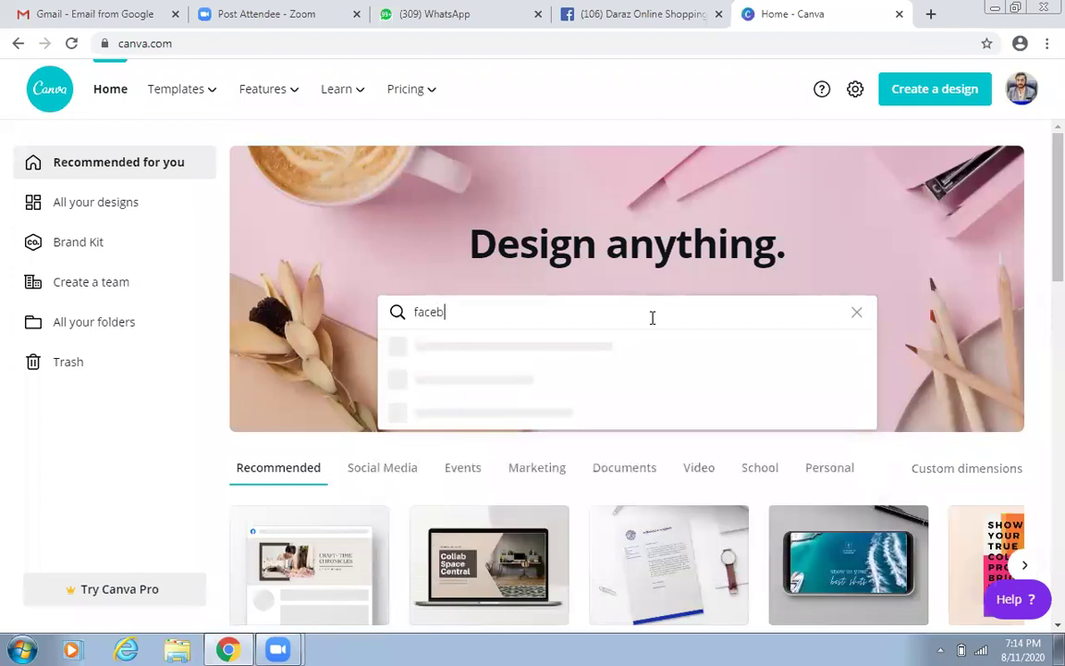
text(ook logo)
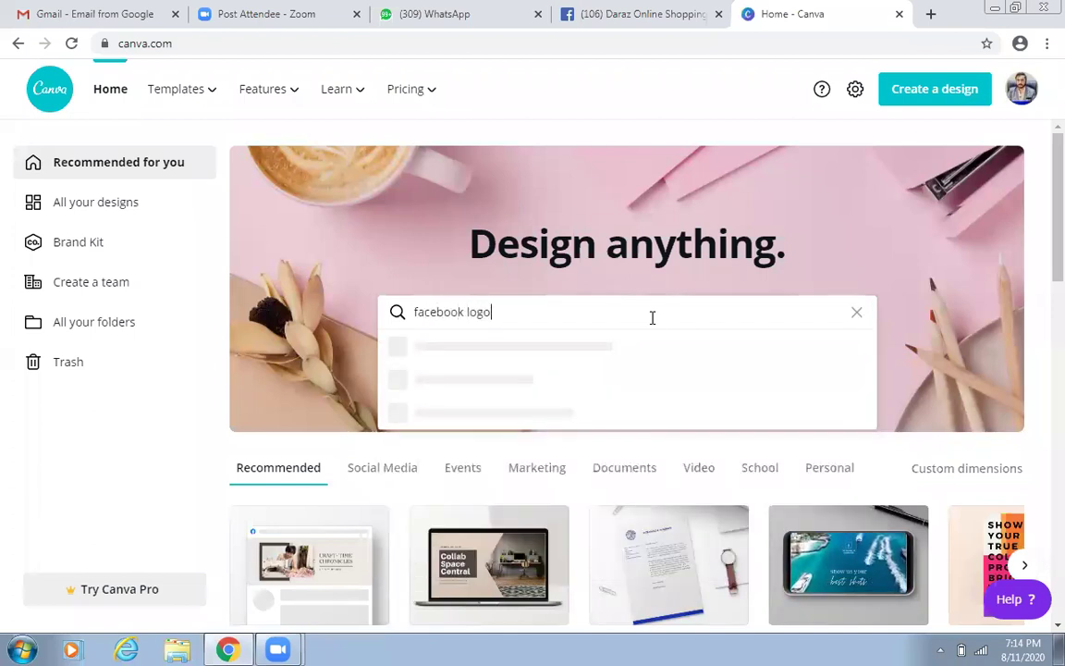
key(Return)
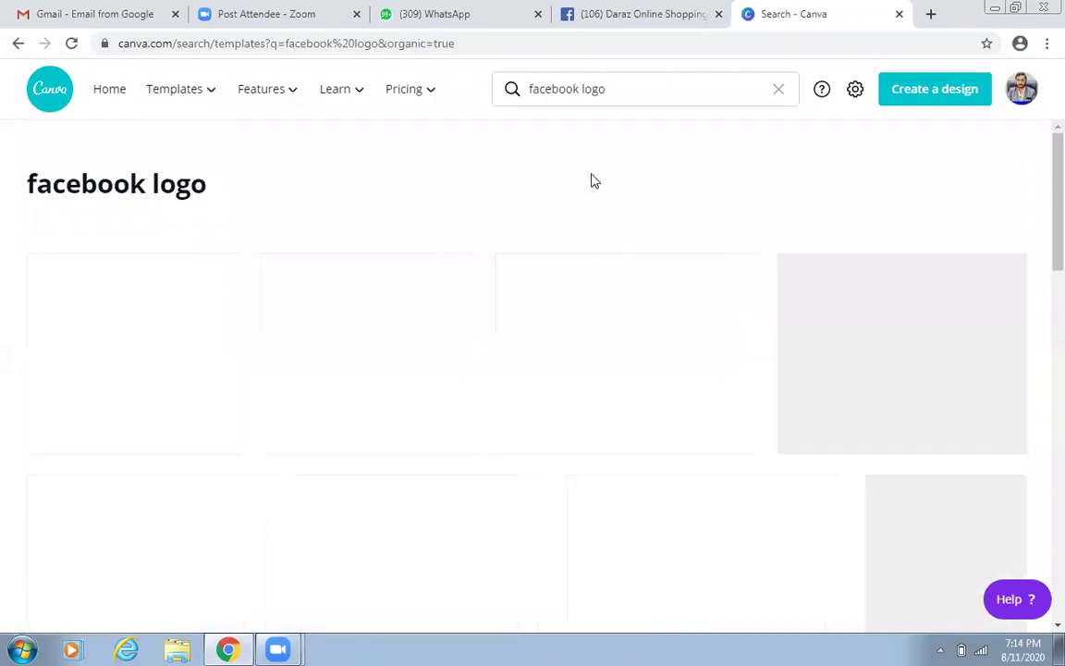
Shorten the template search to "logo" and run it again.
click(577, 92)
click(524, 90)
key(ctrl+shift+Right)
key(BackSpace)
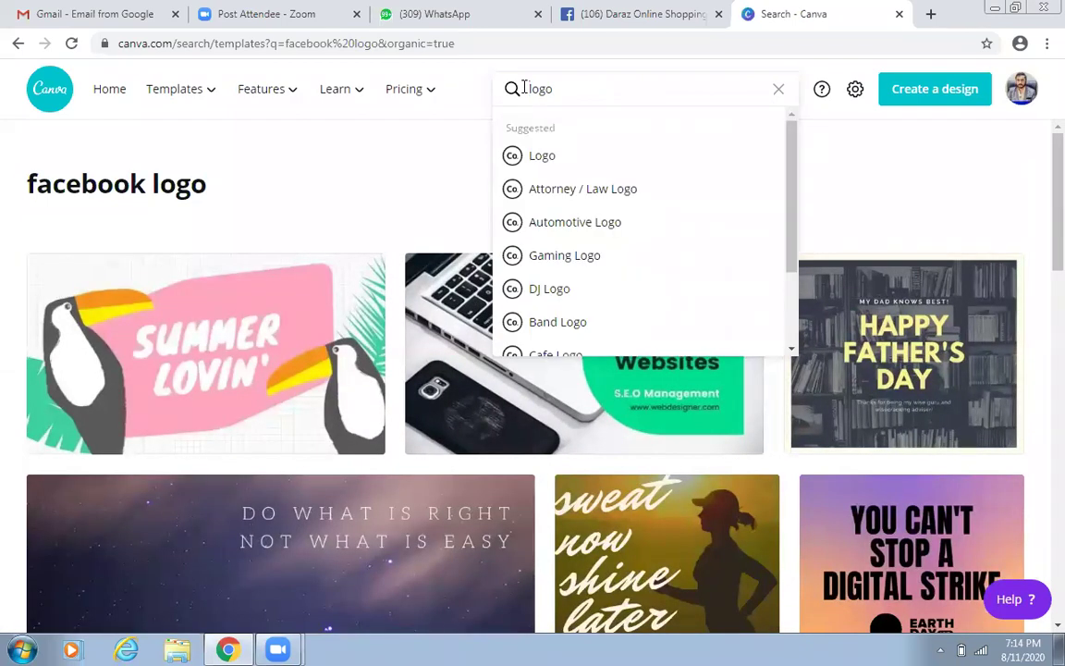
key(Return)
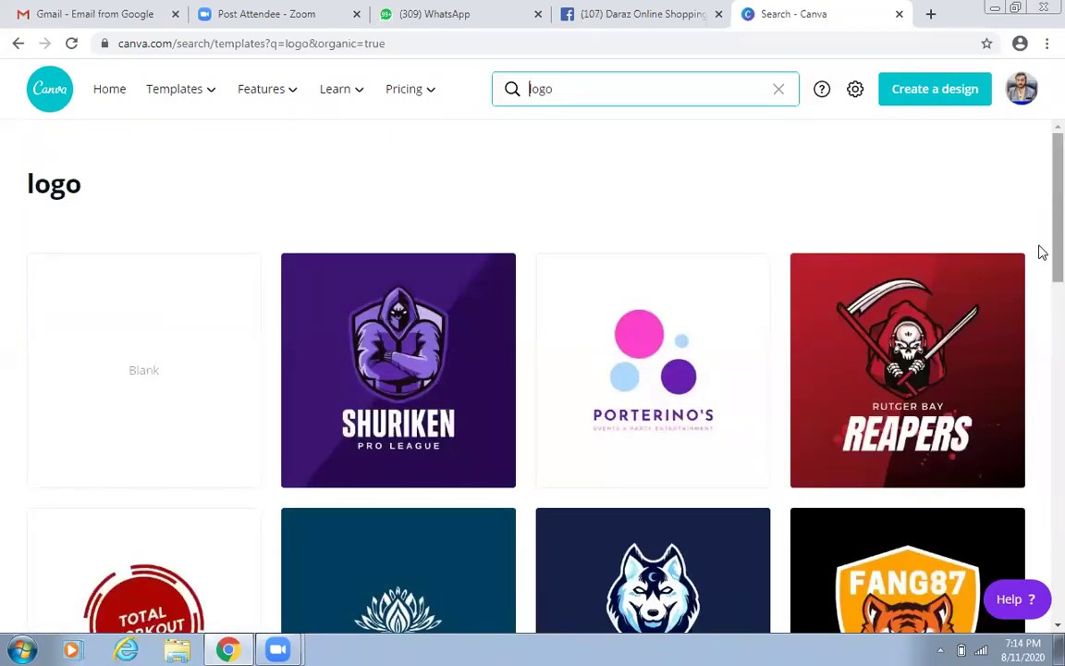
Find the white Hexa High Computer Games template among the logo results and open it for editing.
scroll(1041, 305, down, 1)
scroll(1040, 370, down, 3)
scroll(1040, 444, down, 6)
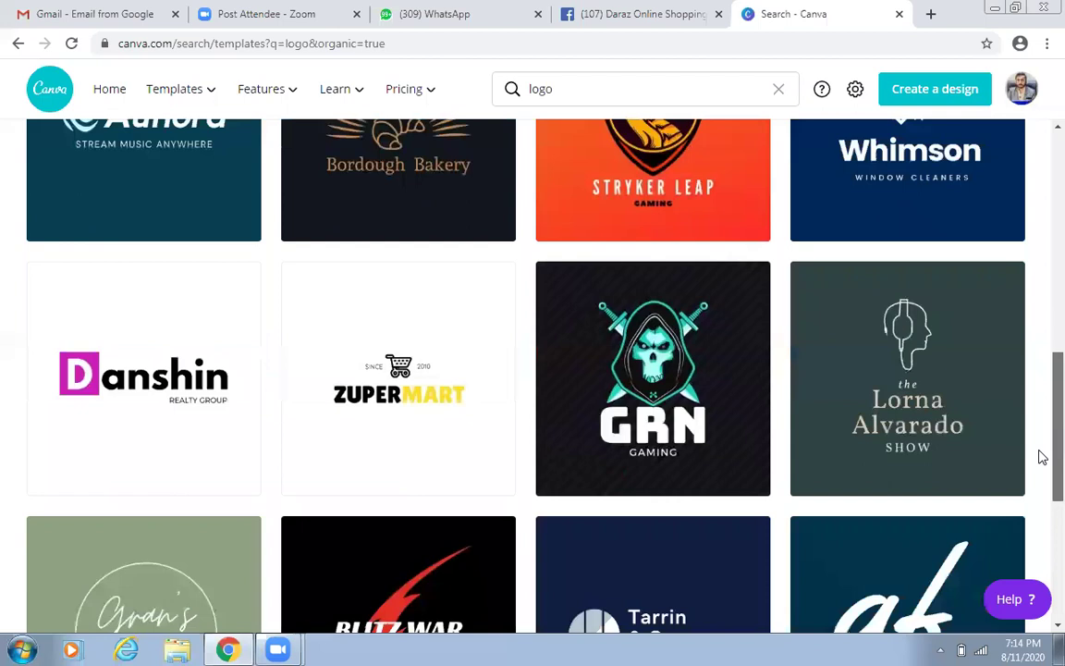
scroll(1040, 458, down, 1)
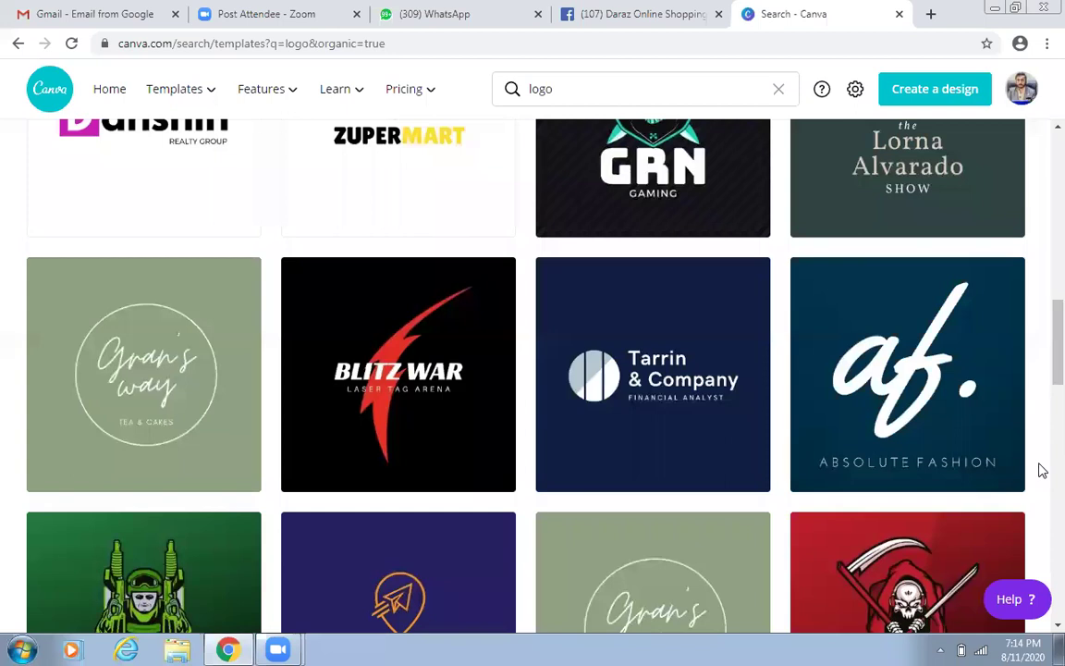
scroll(1040, 470, down, 10)
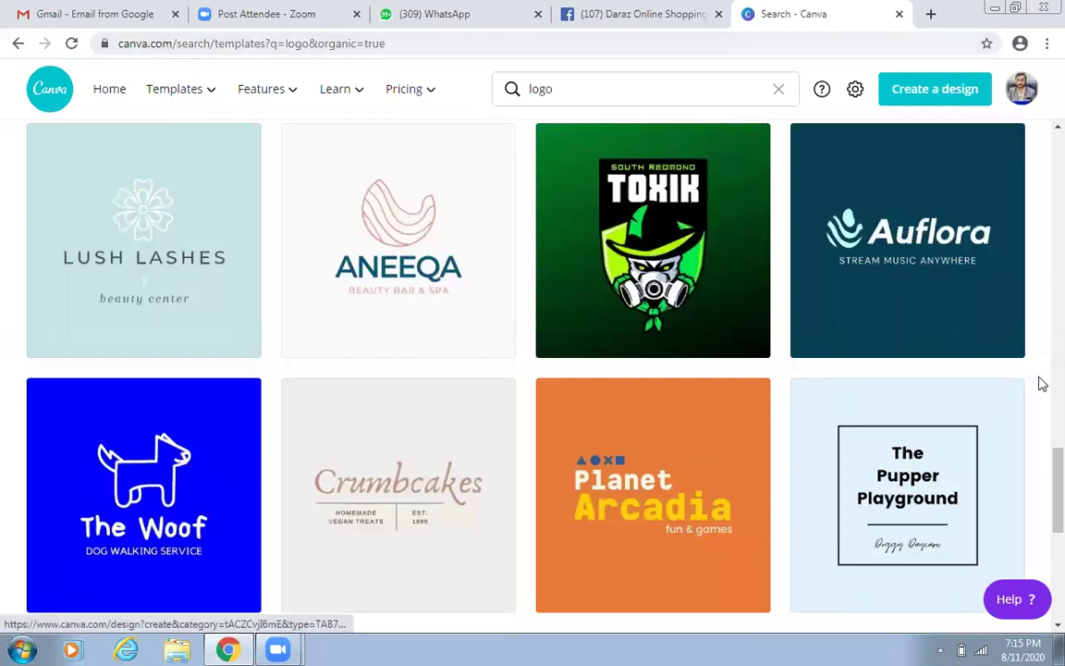
scroll(1042, 568, down, 1)
scroll(1042, 569, down, 13)
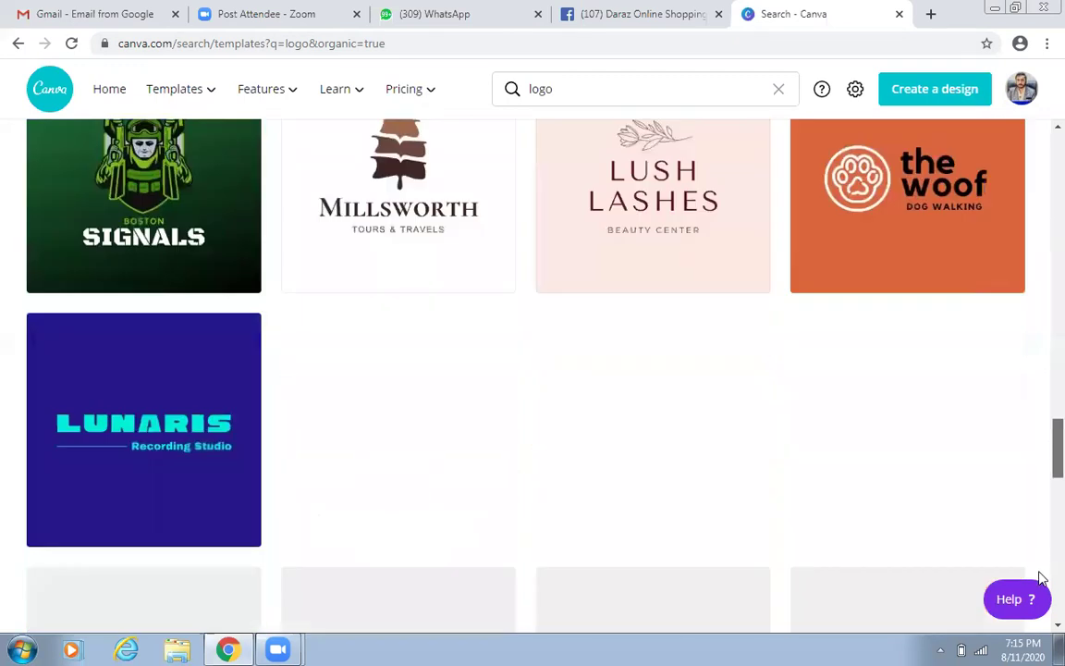
scroll(842, 546, down, 1)
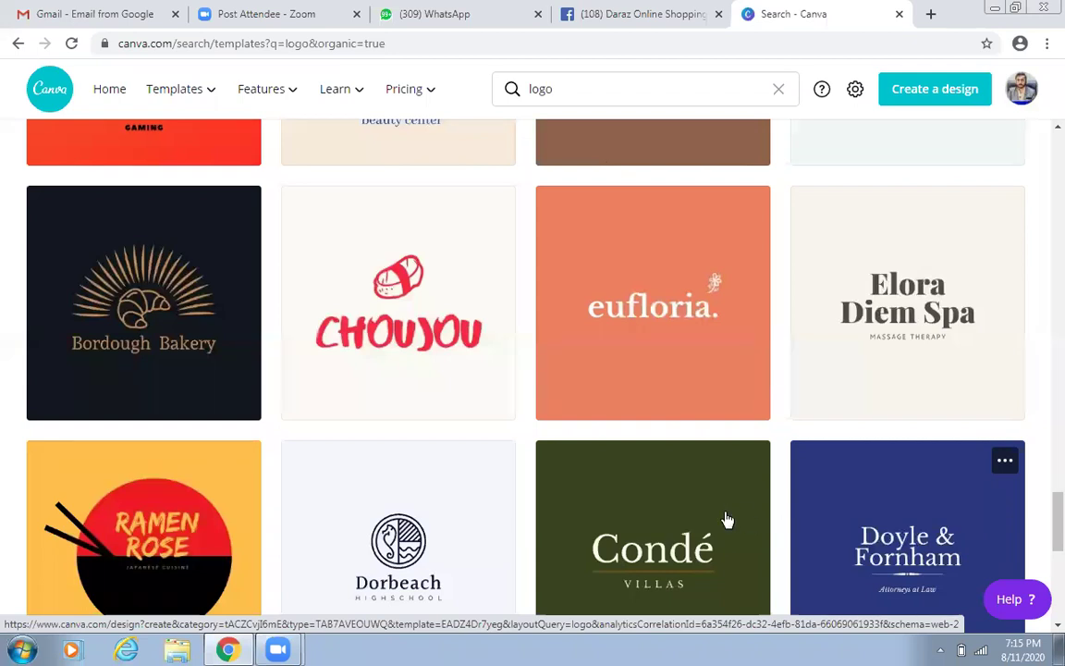
scroll(958, 511, down, 2)
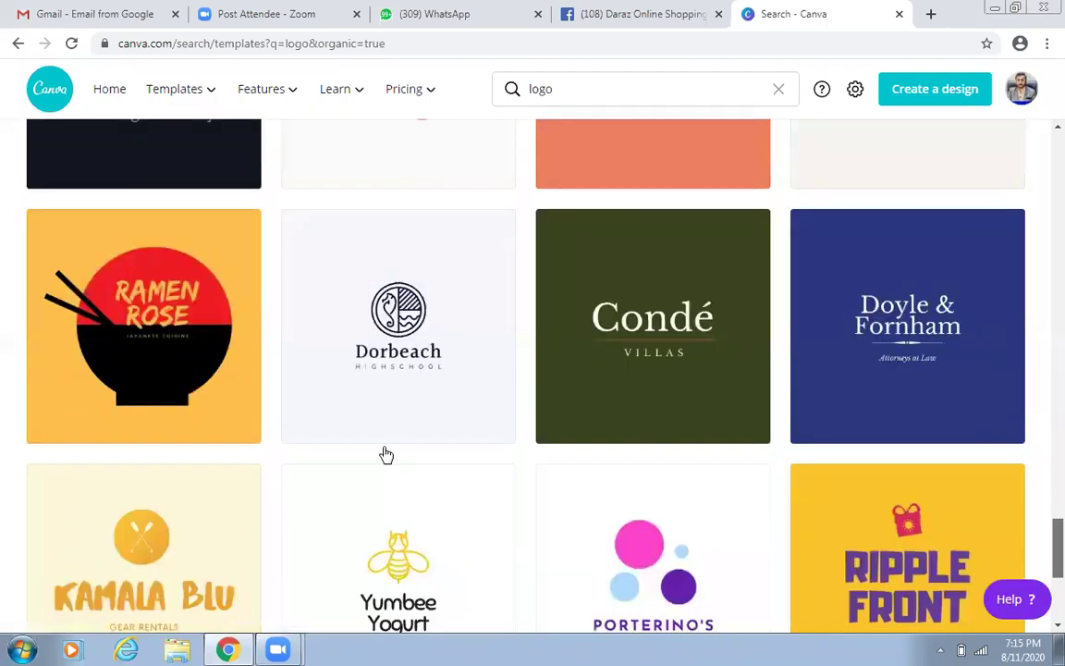
scroll(386, 452, down, 3)
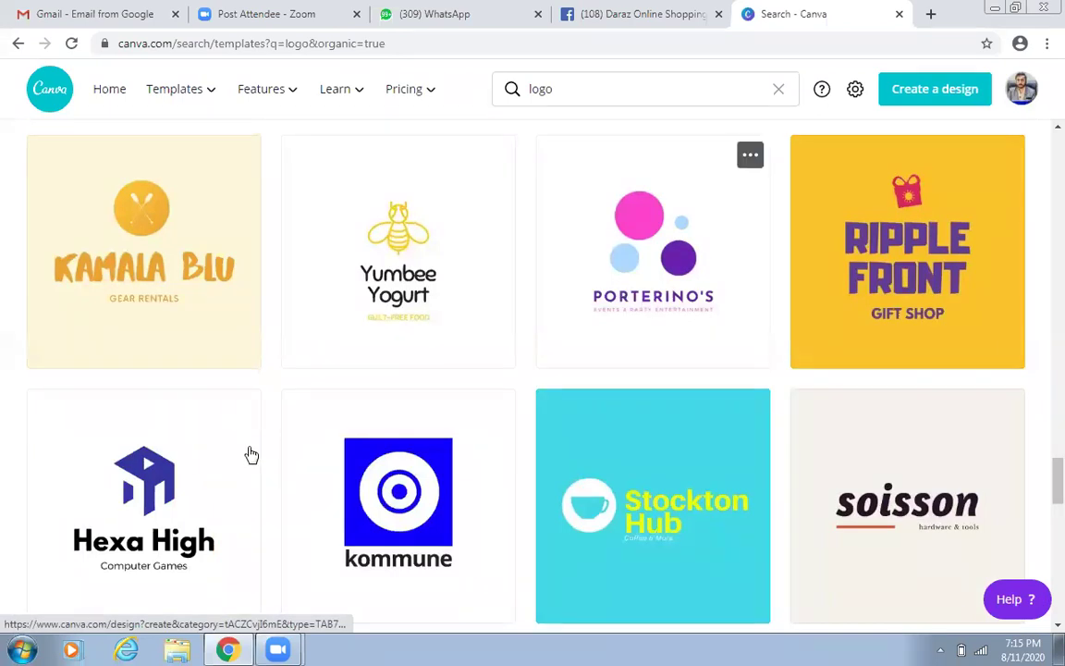
click(129, 506)
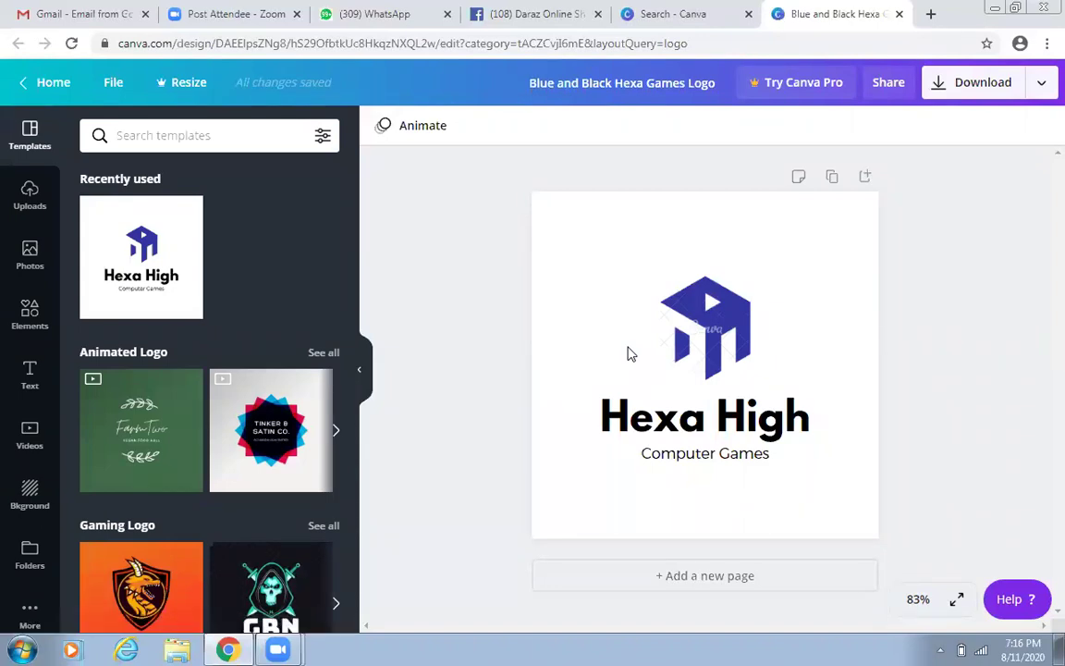
Delete the blue cube icon above the Hexa High text, undo the deletion, and delete the icon again.
click(700, 319)
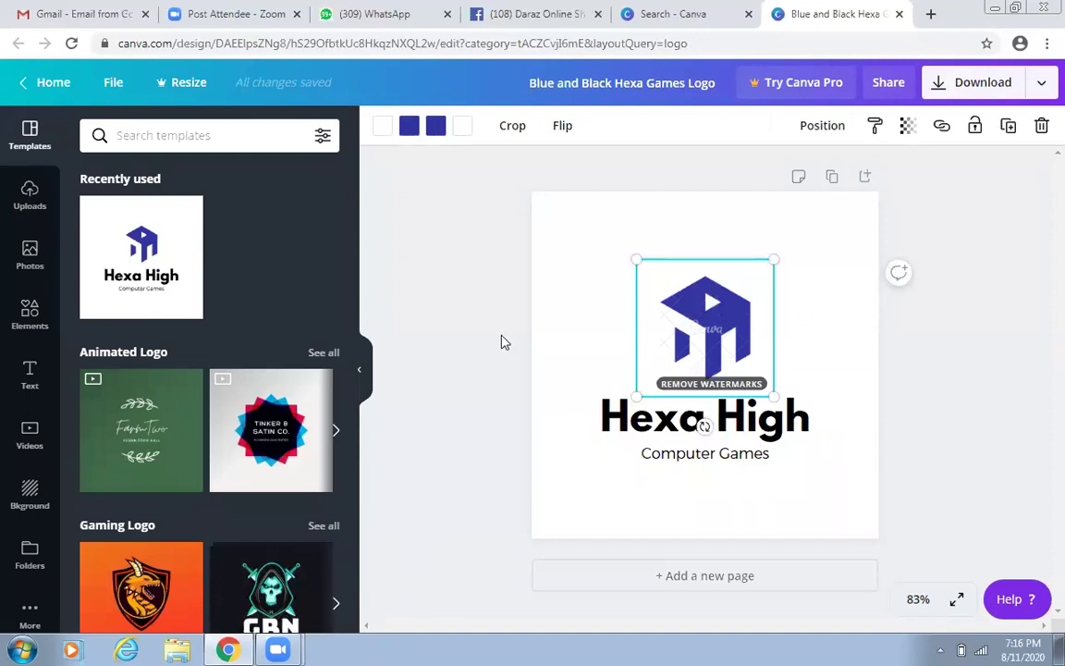
key(Delete)
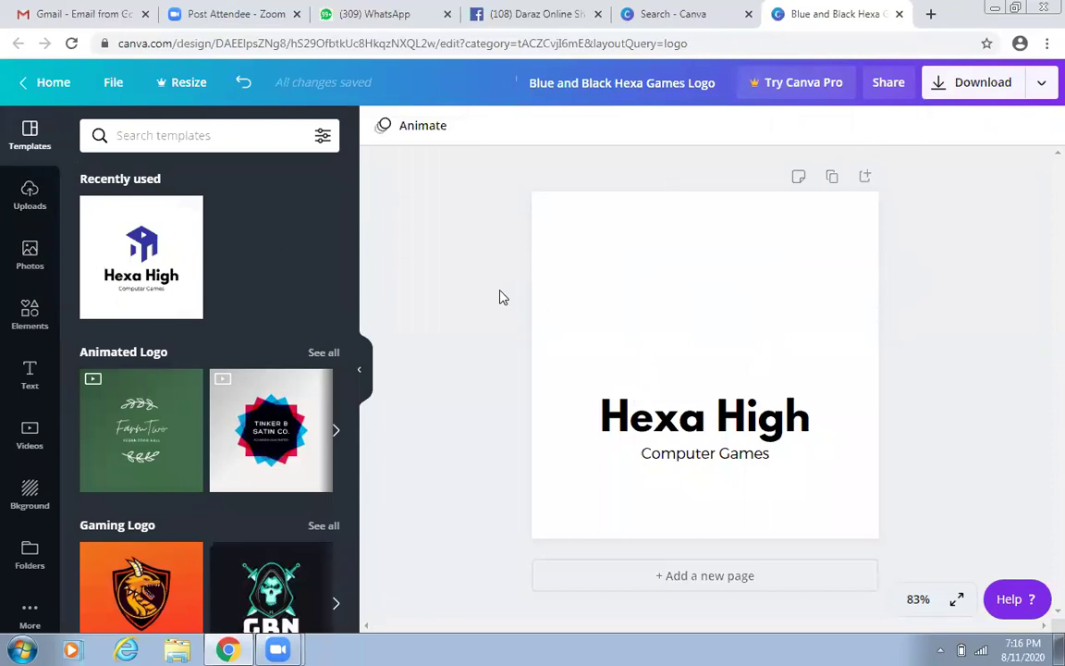
key(ctrl+v)
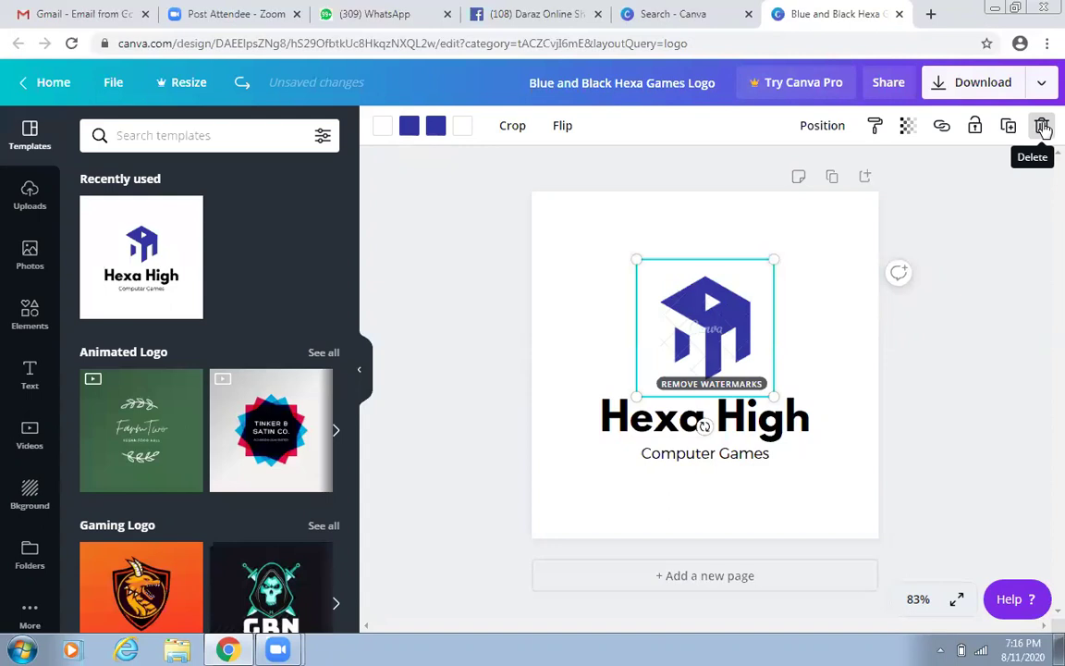
click(1043, 127)
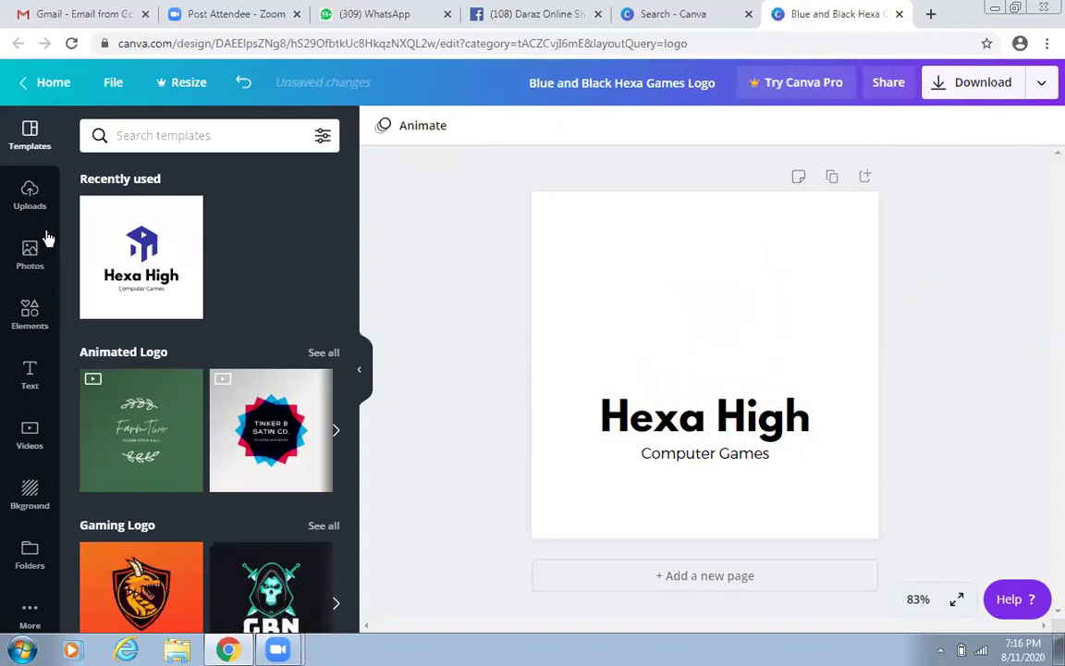
click(41, 153)
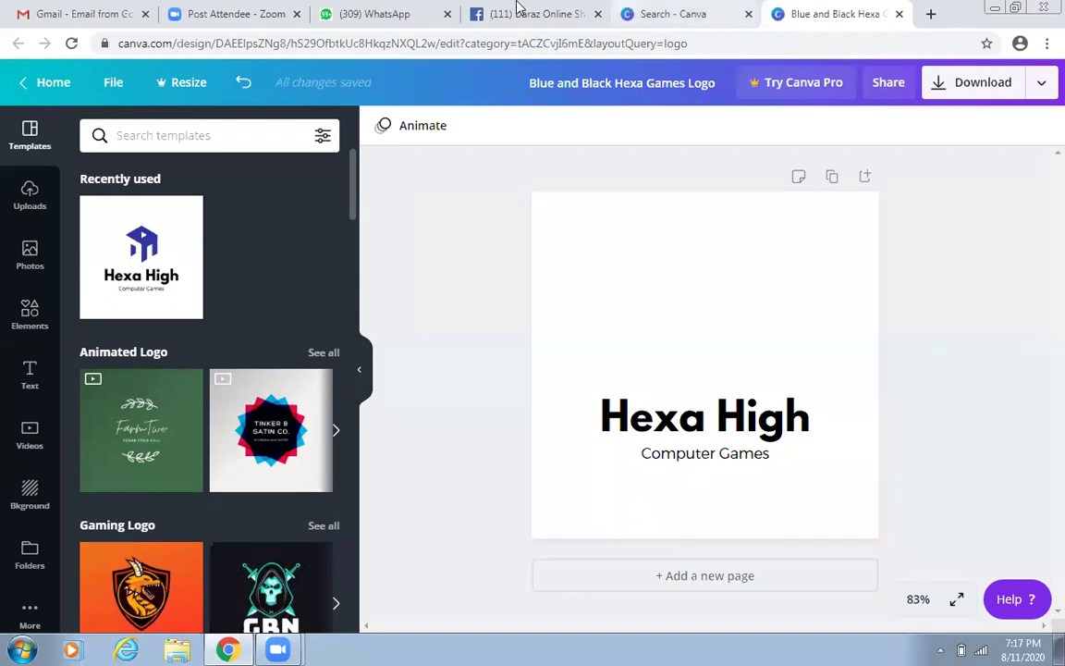
Switch to the Daraz Online Shopping page on Facebook and open its profile picture to examine the logo.
click(656, 14)
key(ctrl+shift+Tab)
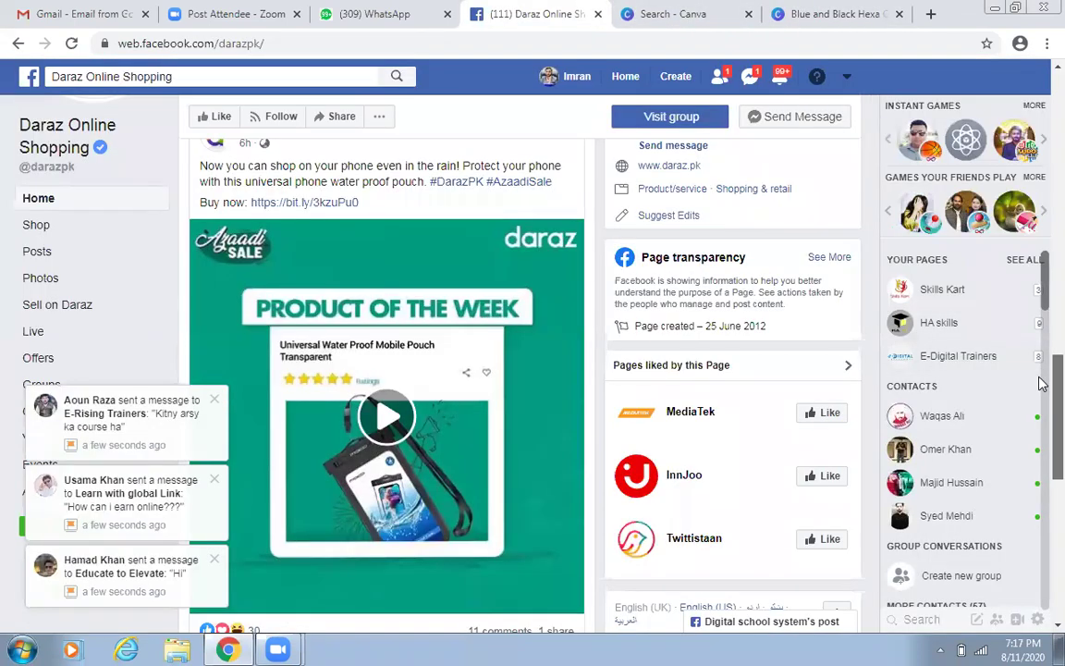
scroll(1041, 90, down, 5)
scroll(1041, 90, up, 5)
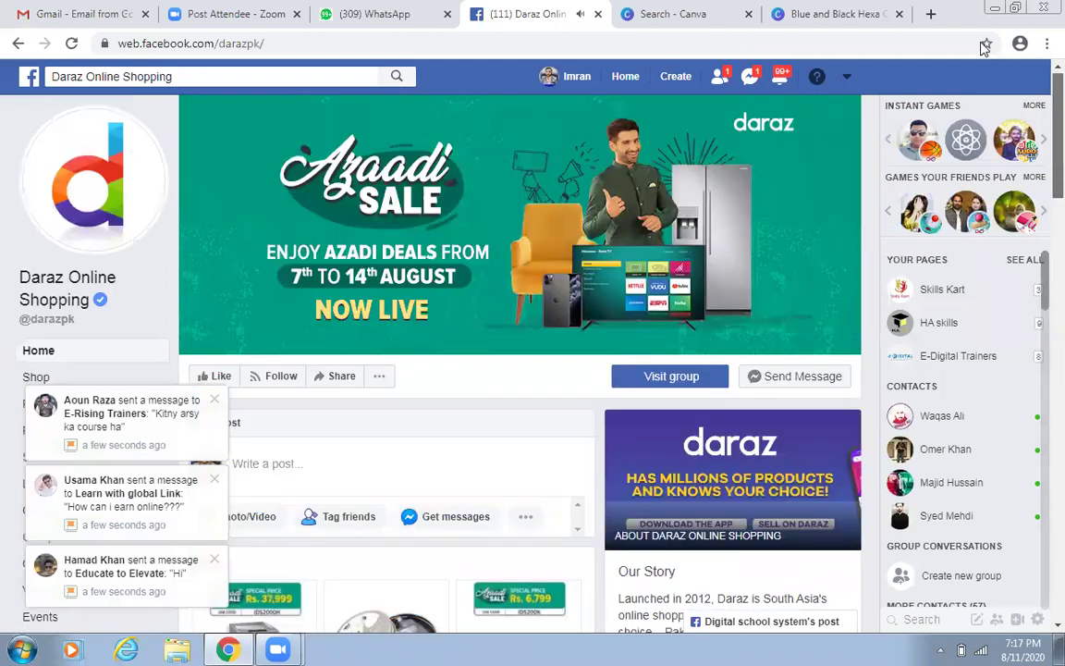
click(95, 179)
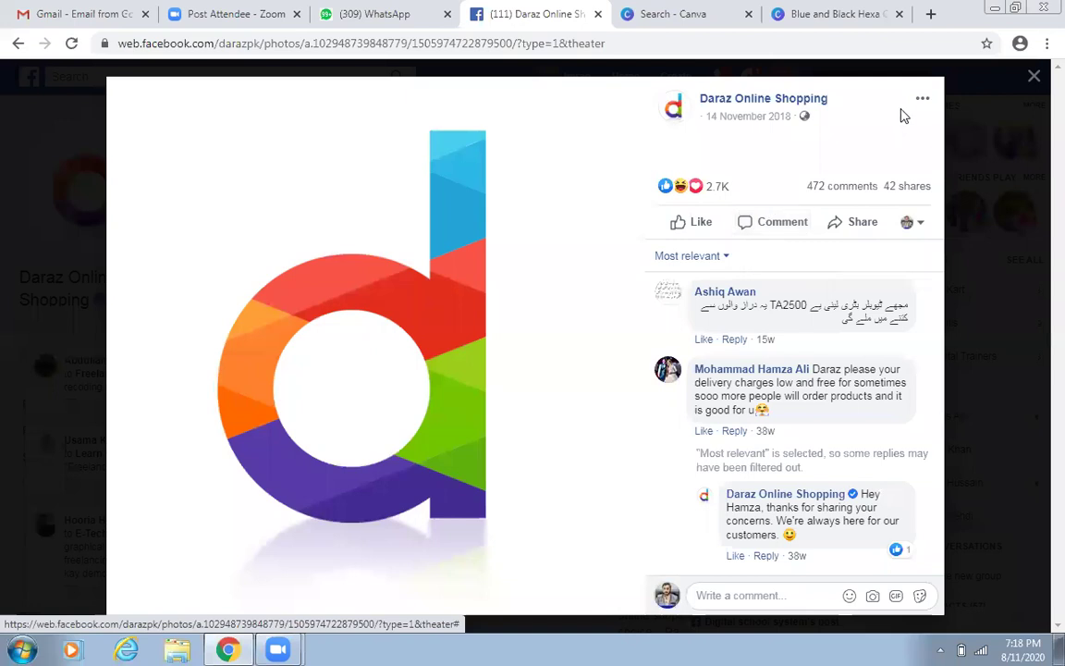
Return to the Hexa High design in Canva and view the uploaded images and the upload file picker, closing it without choosing a file.
click(833, 14)
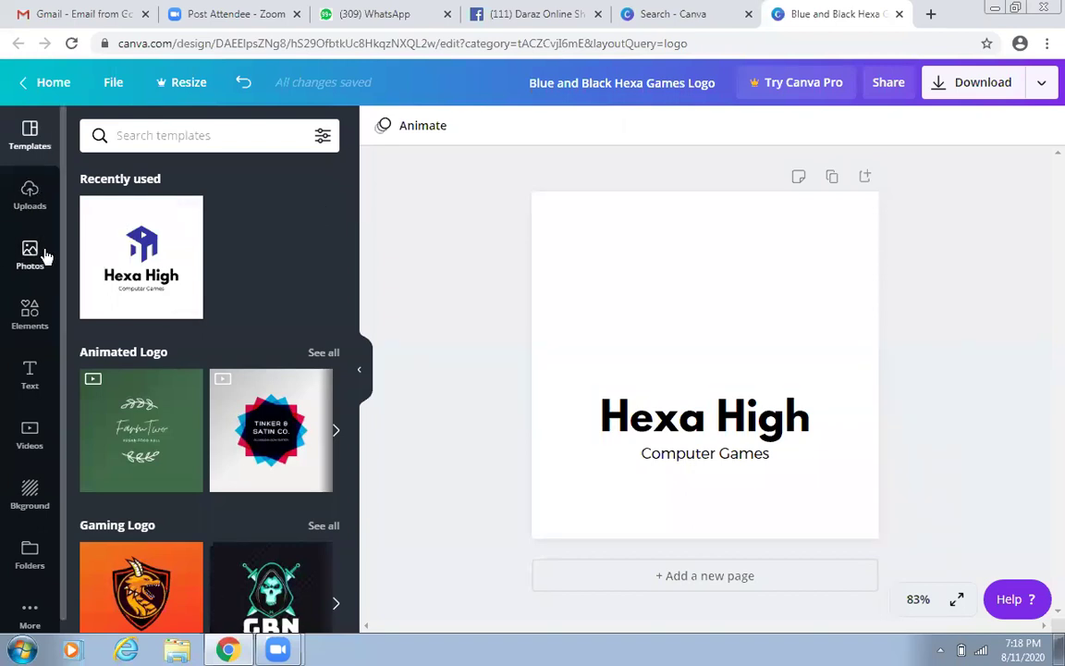
click(30, 188)
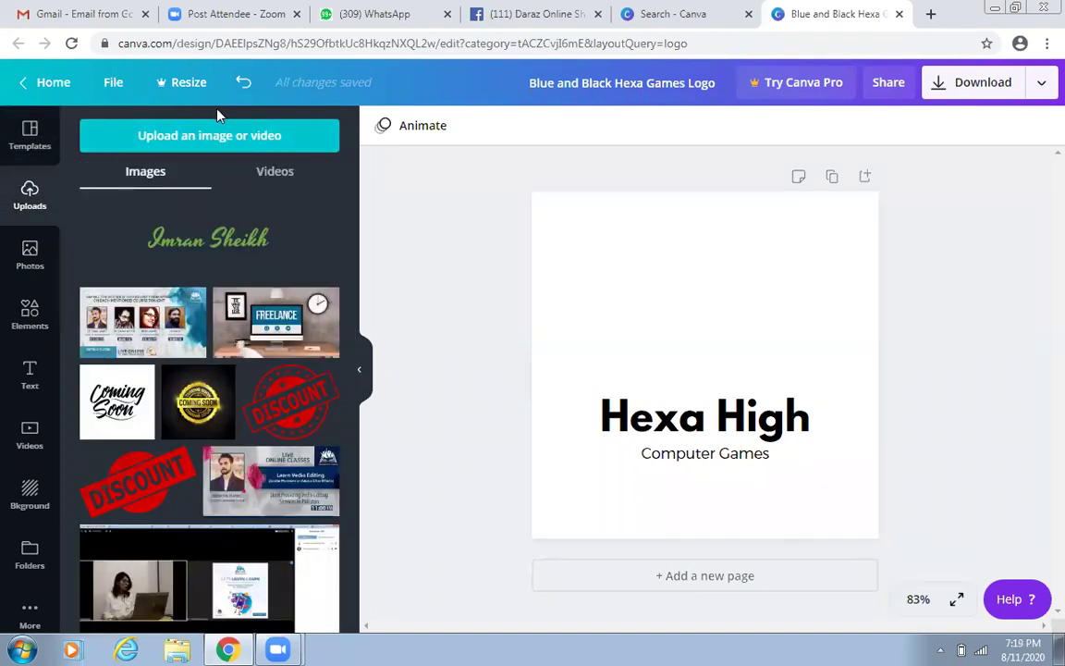
click(230, 136)
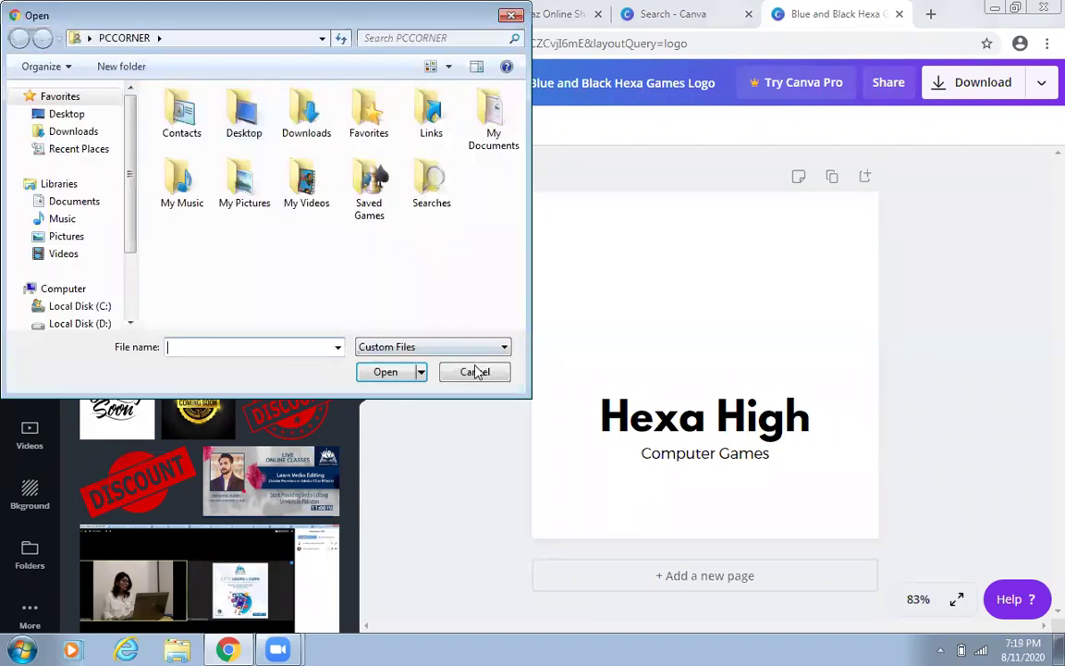
click(476, 372)
Browse Canva's photo library, looking through the recently used and trending photos.
click(21, 268)
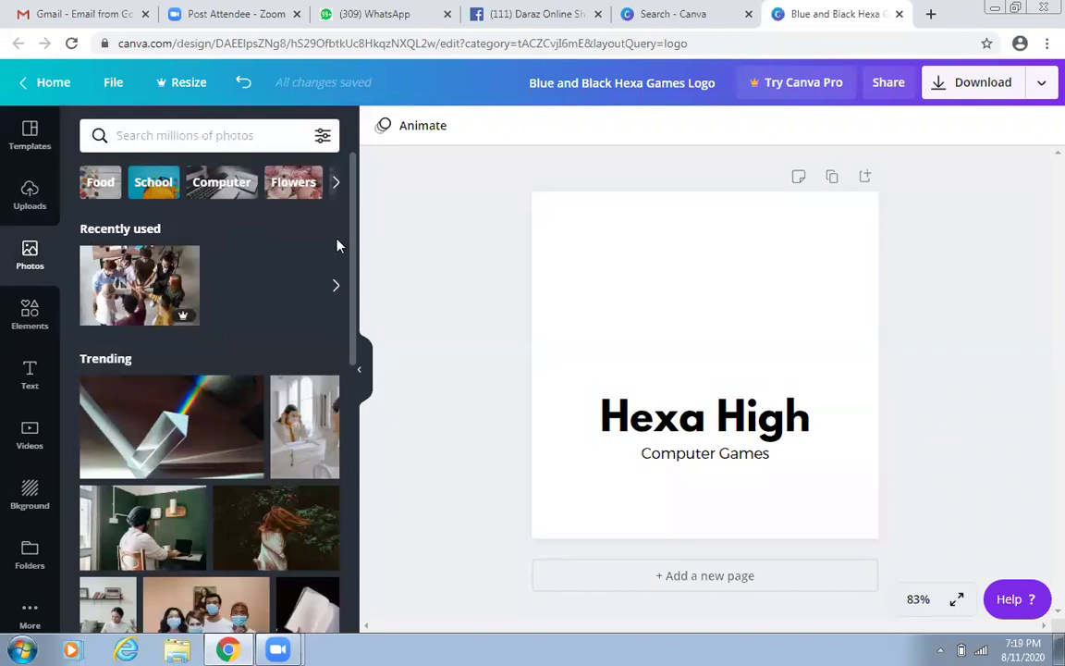
scroll(357, 268, down, 4)
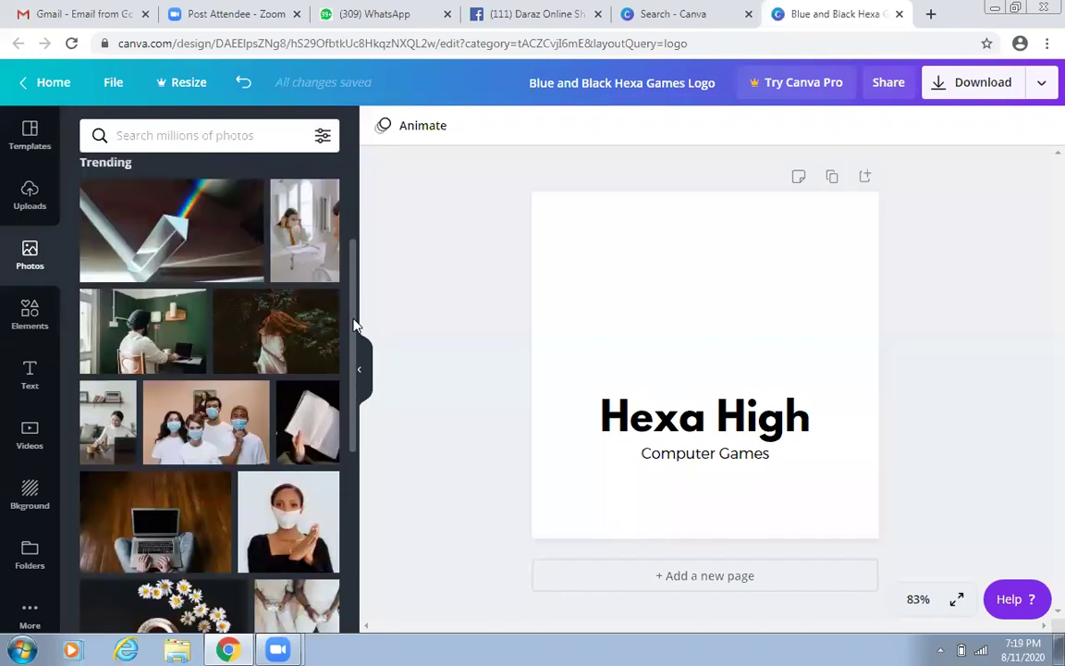
scroll(354, 372, down, 6)
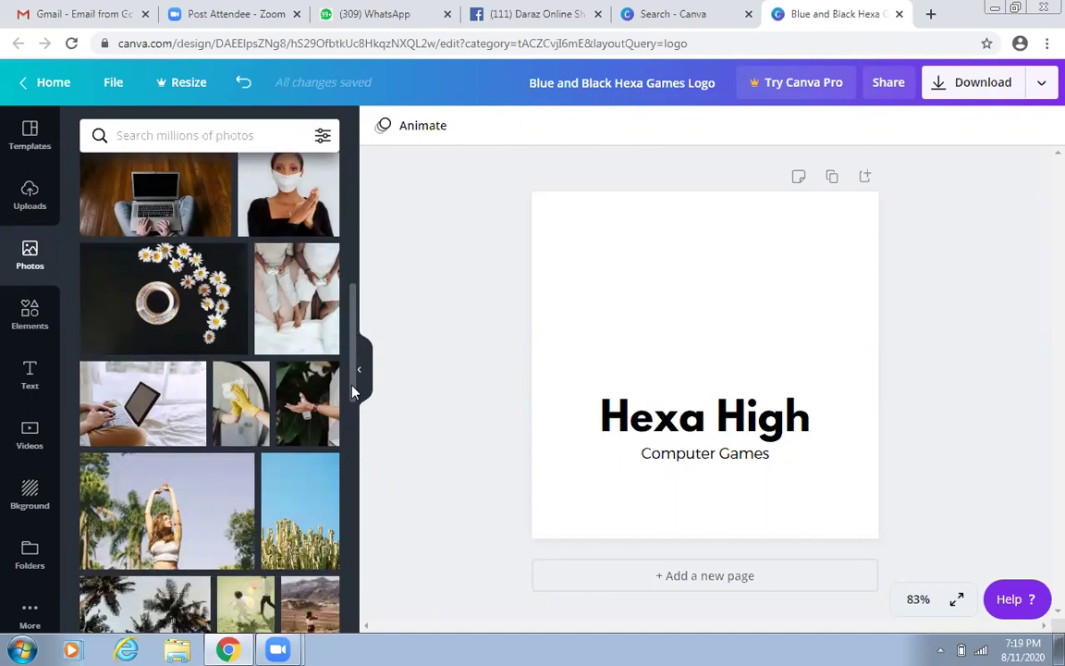
scroll(352, 391, down, 3)
scroll(352, 392, down, 10)
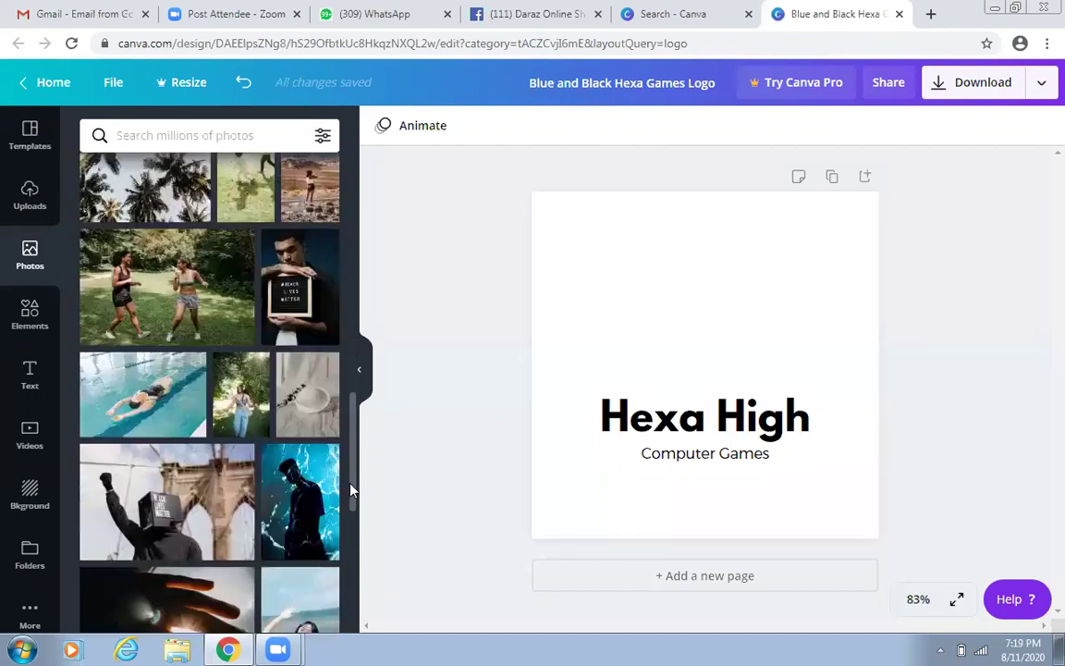
Look through the elements library, including lines, shapes, frames, charts, grids, gradients and the illustration collections.
click(30, 315)
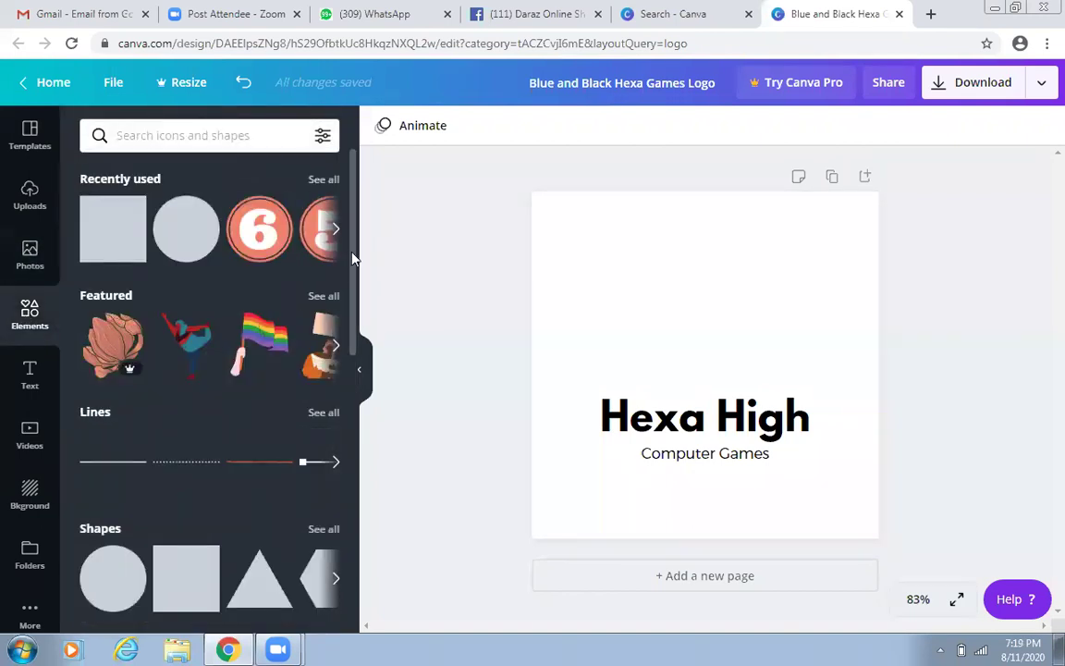
scroll(354, 278, down, 1)
scroll(360, 241, up, 1)
scroll(359, 296, down, 2)
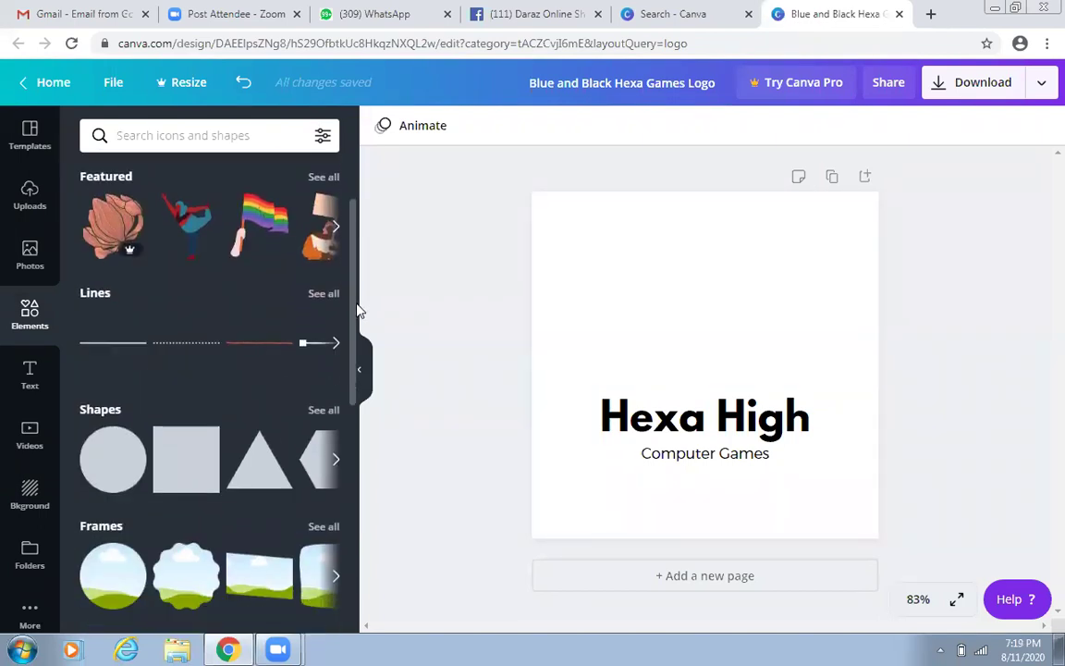
scroll(359, 312, down, 2)
scroll(361, 431, down, 2)
scroll(363, 490, down, 2)
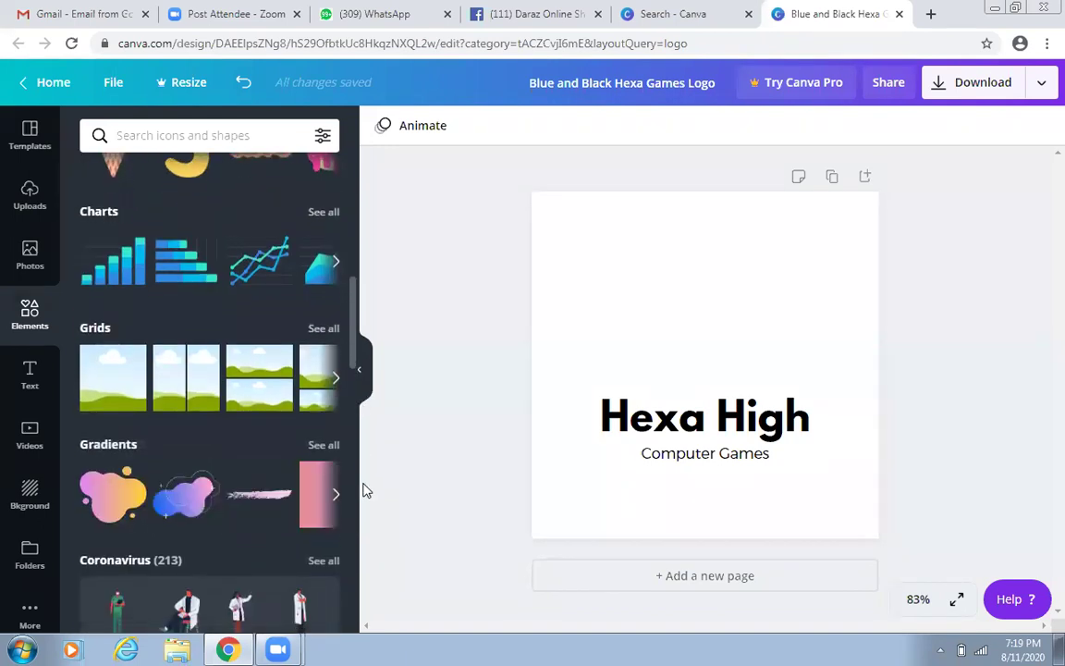
scroll(369, 529, down, 5)
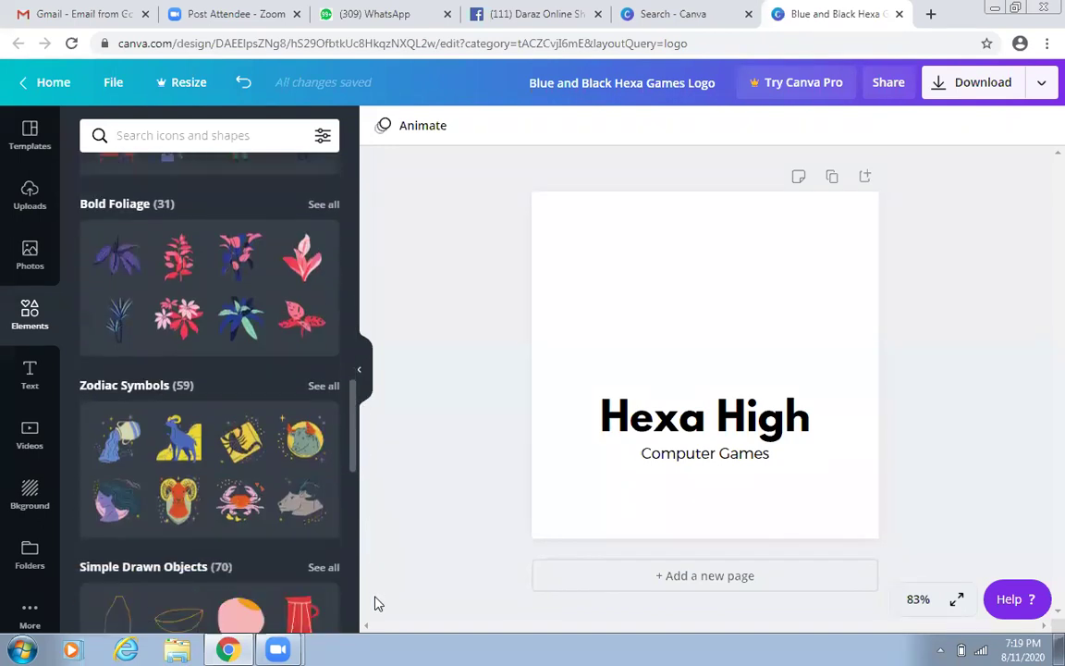
scroll(380, 247, up, 15)
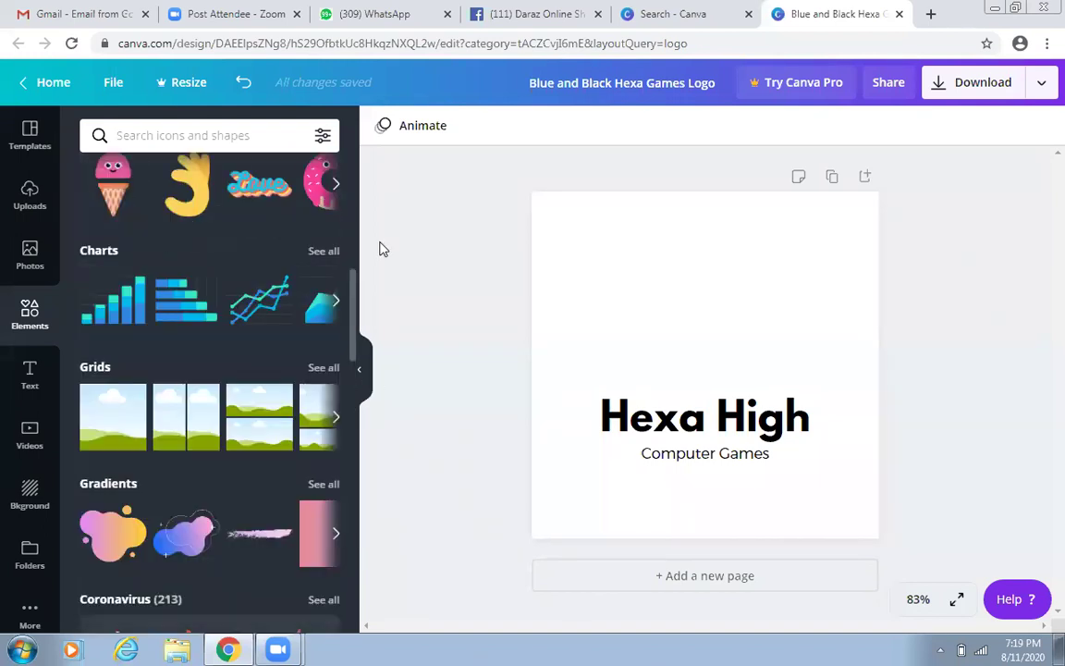
Try adding a subheading, a heading and a line of body text to the logo, and undo all three additions.
click(25, 386)
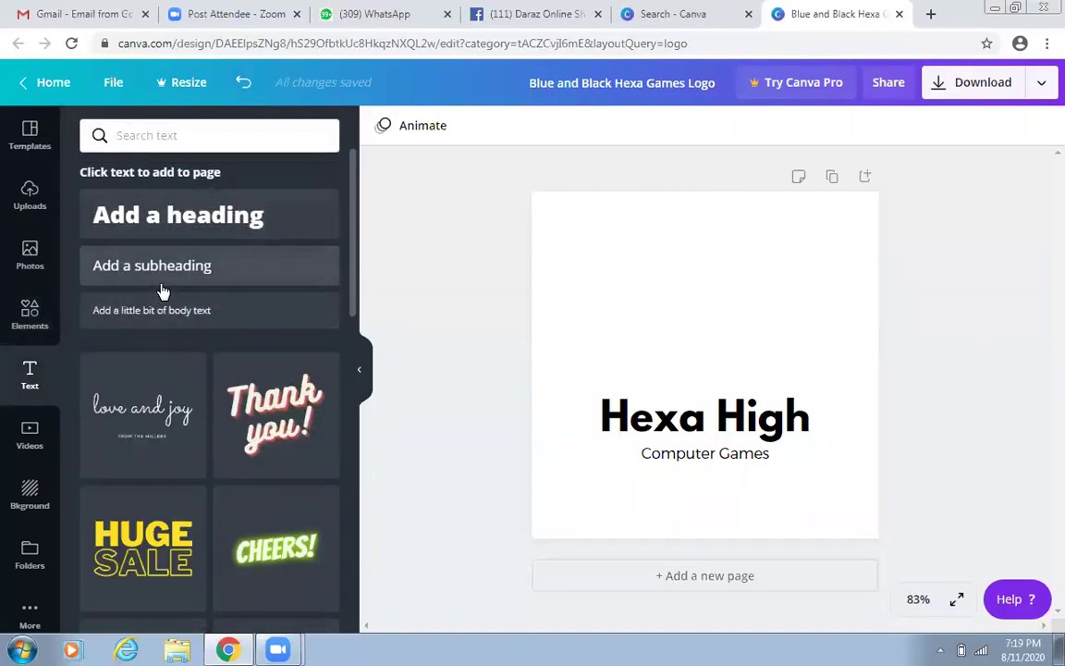
click(161, 288)
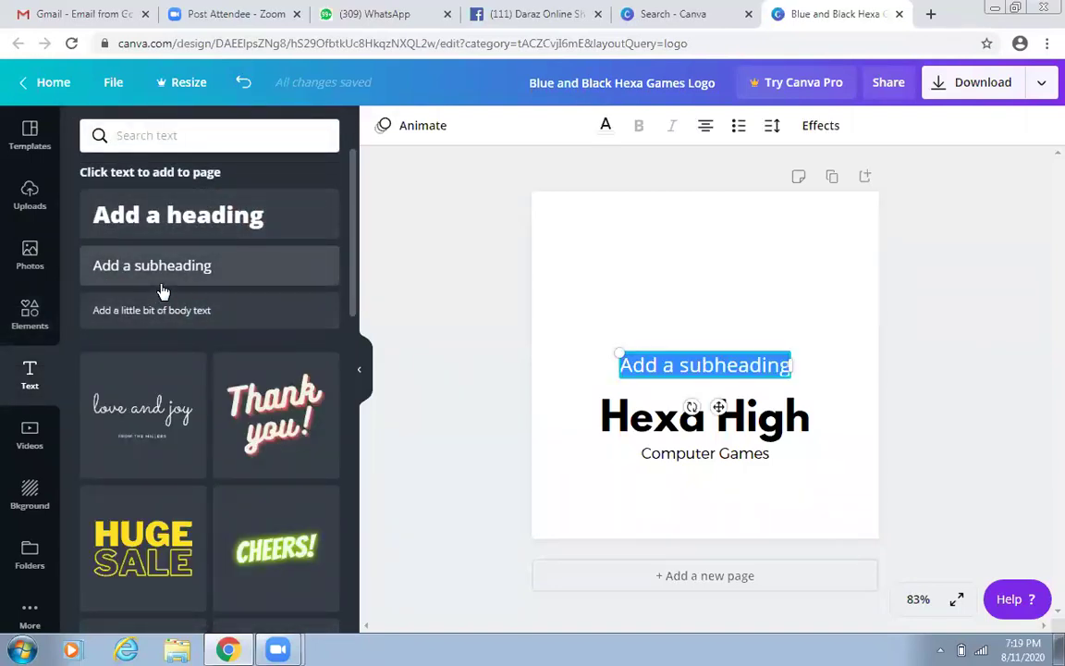
click(193, 243)
click(213, 310)
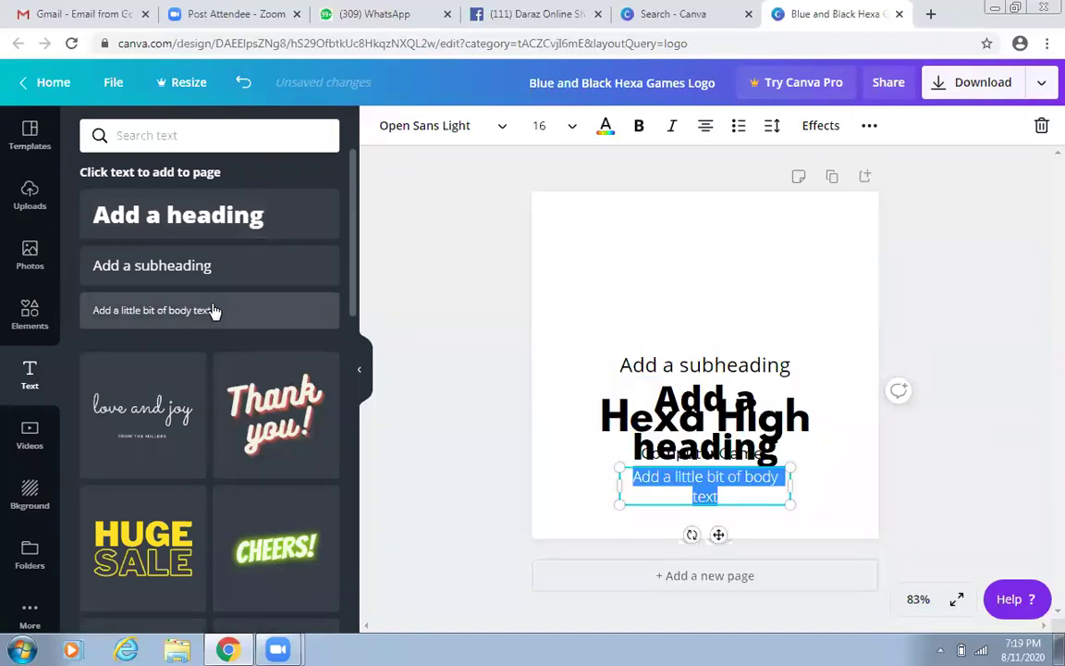
key(ctrl+z)
key(ctrl+z)
key(ctrl+z)
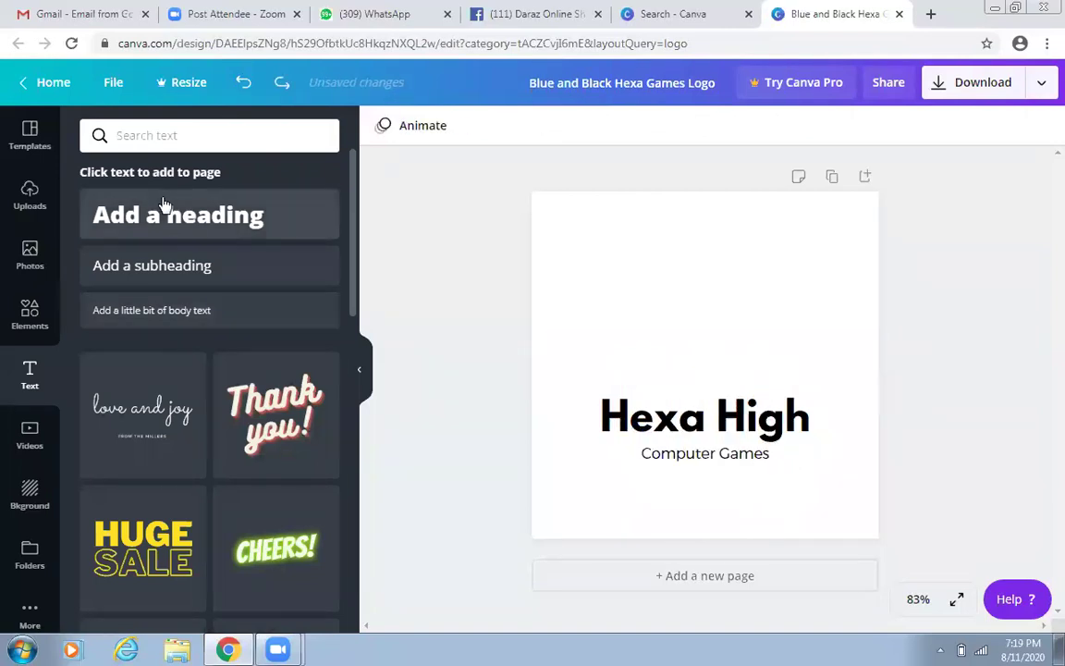
Browse the stock video library, looking through its categories such as Backgrounds, Business, Fashion and People.
click(30, 435)
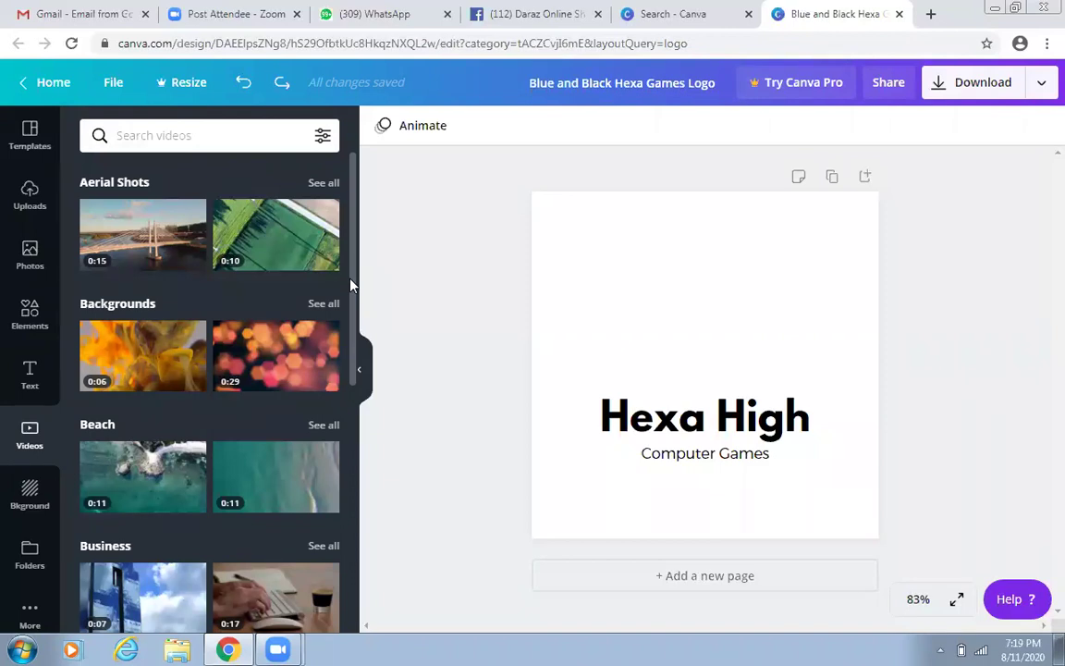
scroll(357, 294, down, 2)
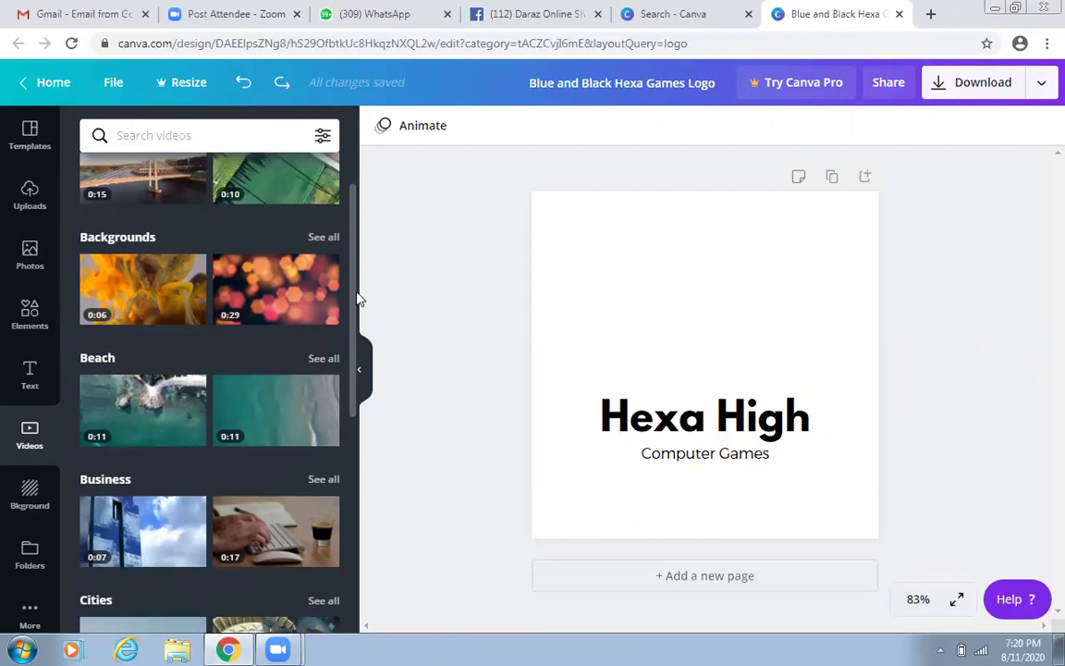
scroll(382, 333, down, 10)
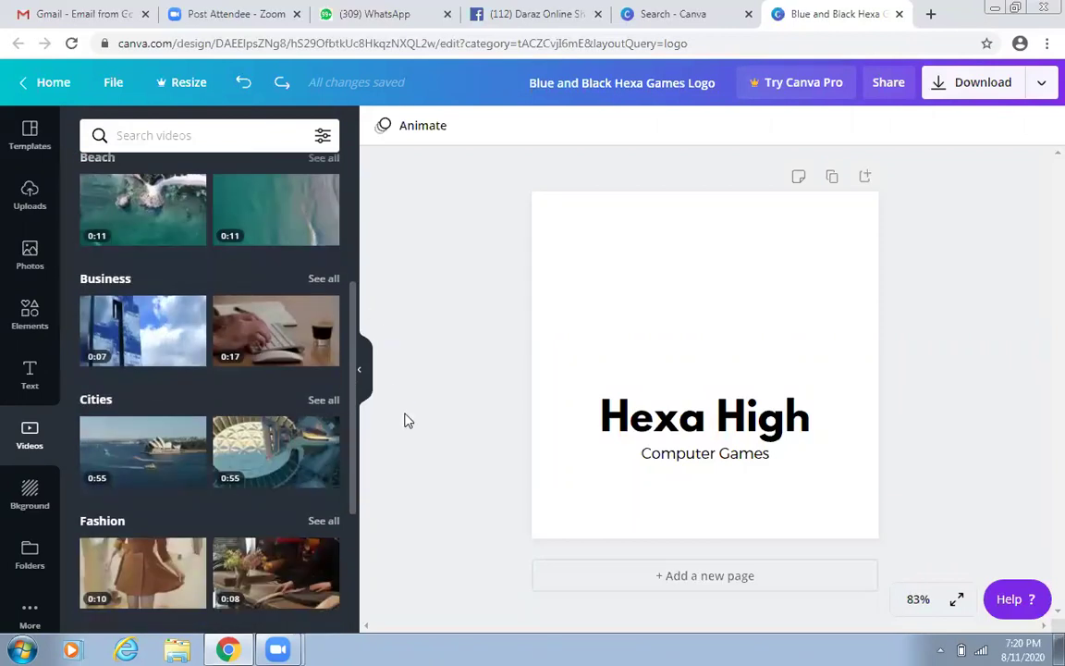
scroll(423, 494, down, 4)
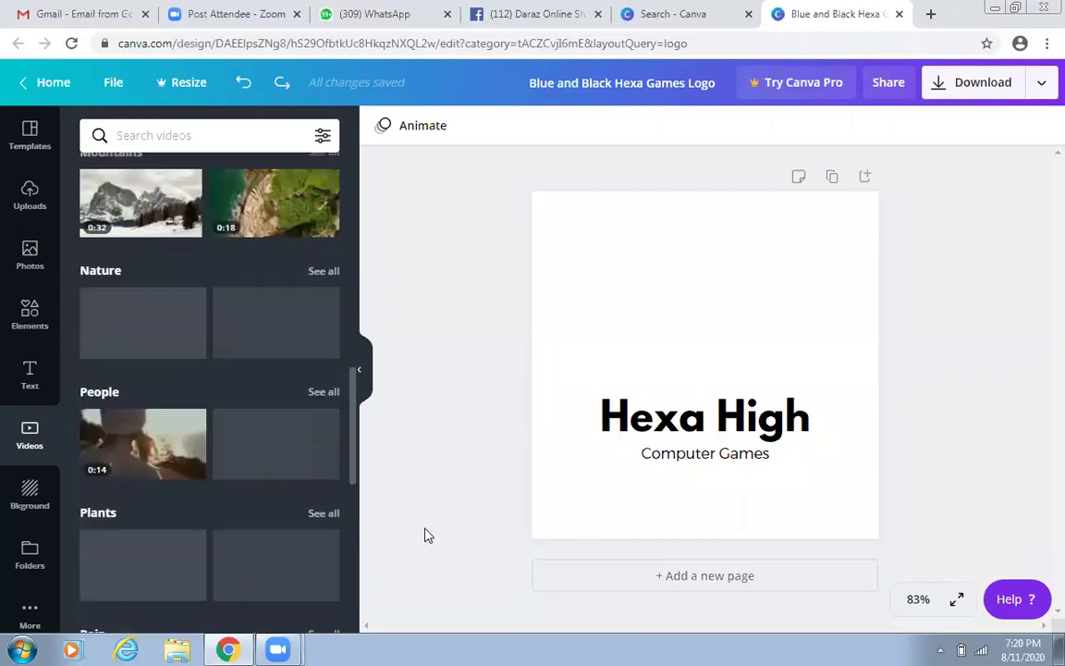
Apply the free grey wooden plank background to the Hexa High page and view the available folders.
click(25, 504)
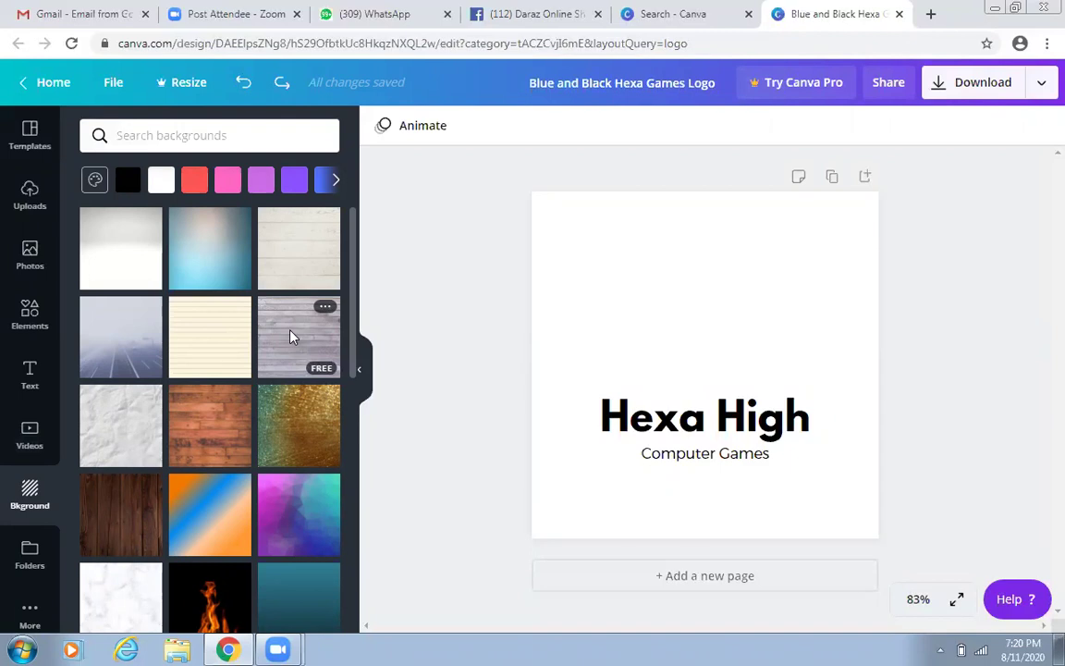
click(289, 335)
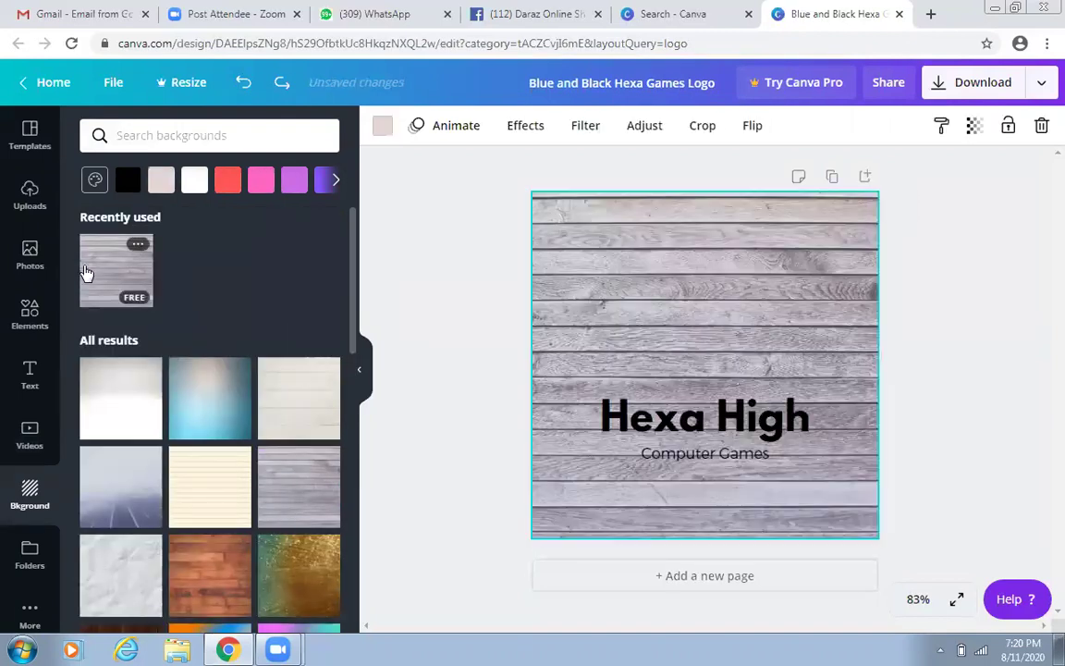
click(33, 571)
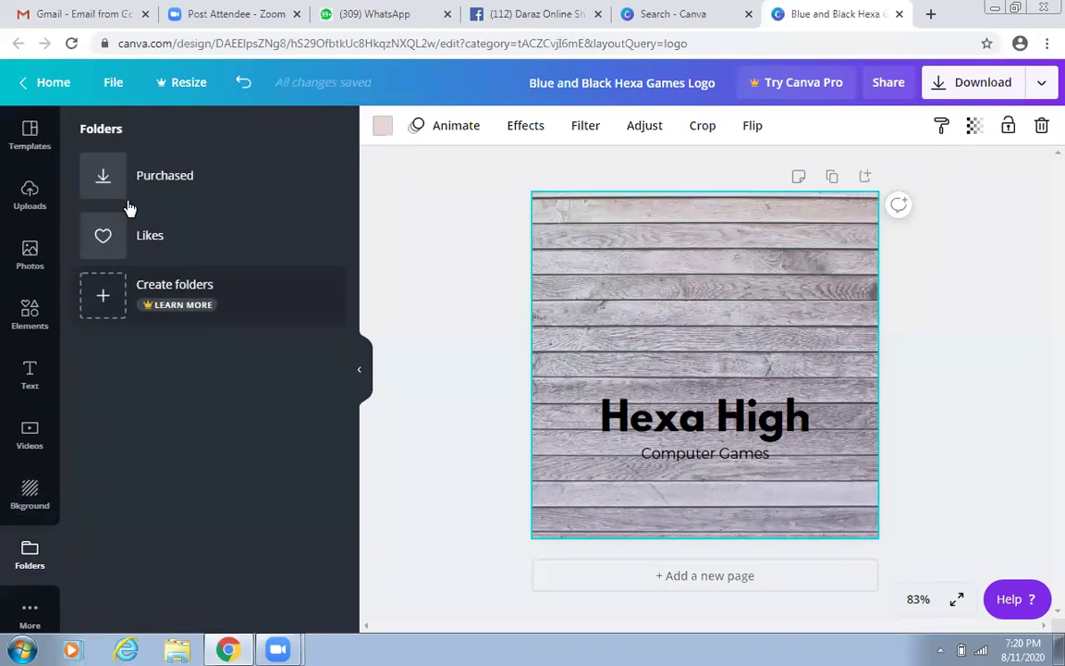
View the logo templates briefly and search the elements library for "training".
click(22, 144)
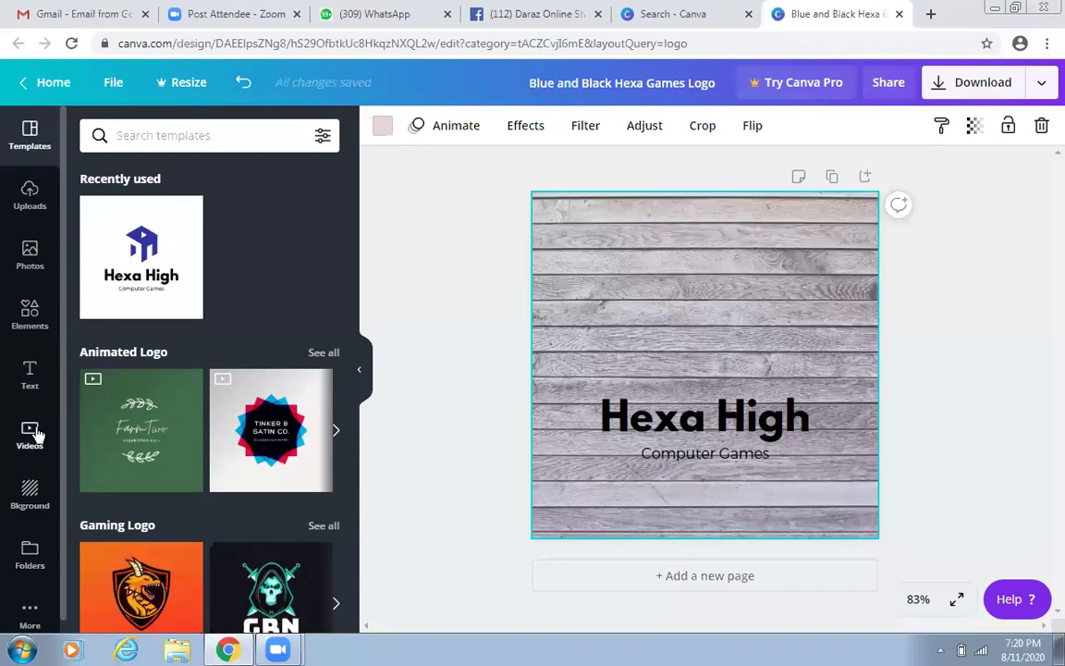
click(30, 316)
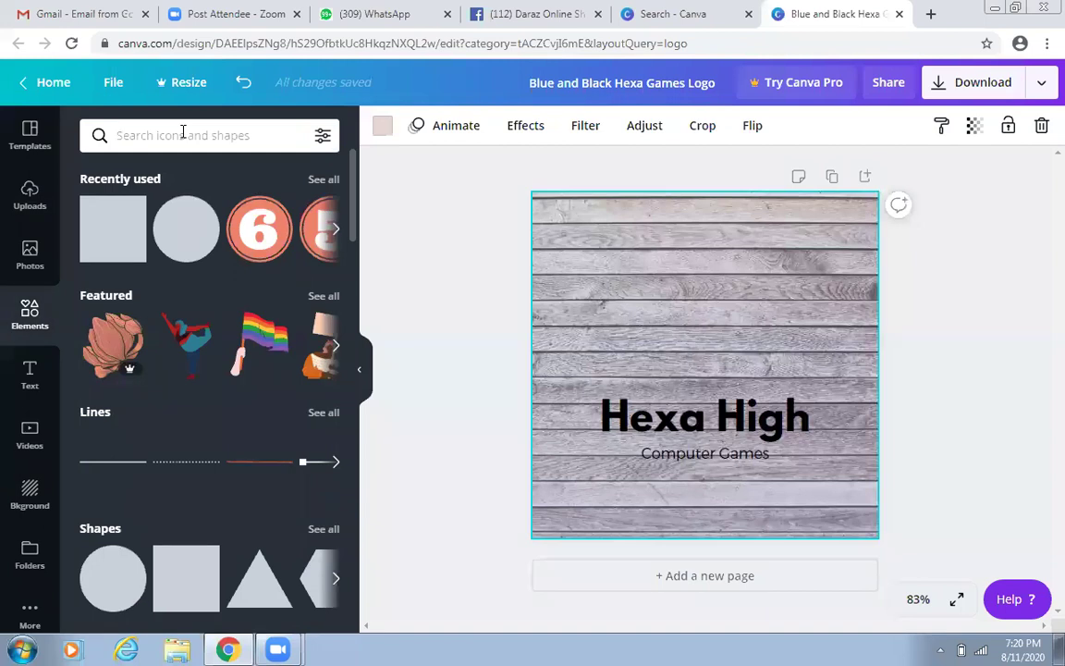
click(183, 135)
text(training)
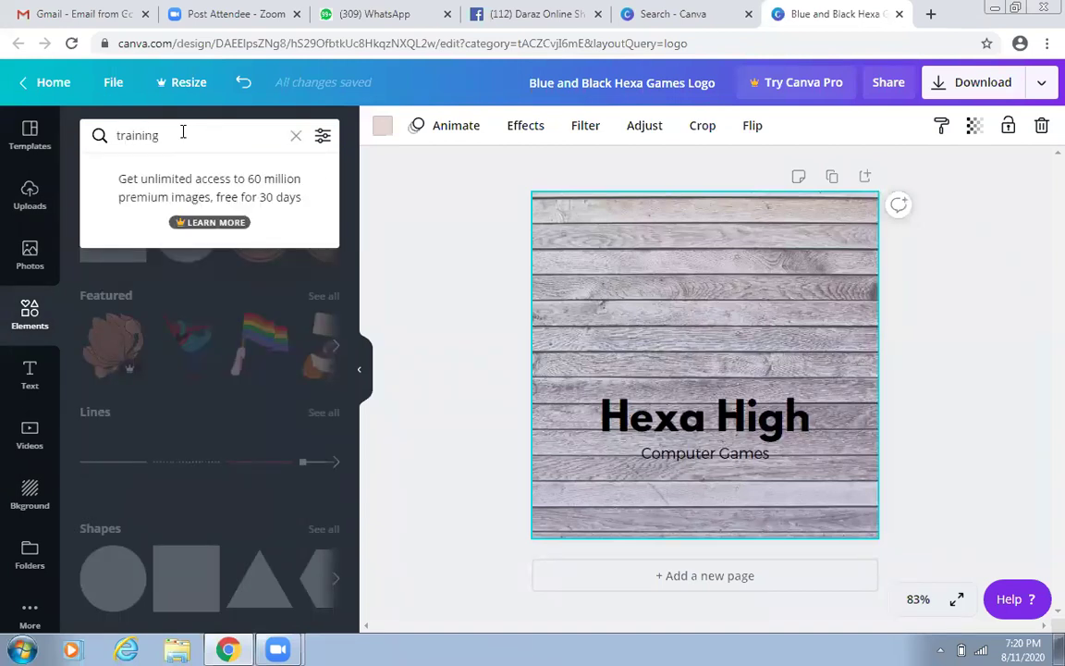
key(Return)
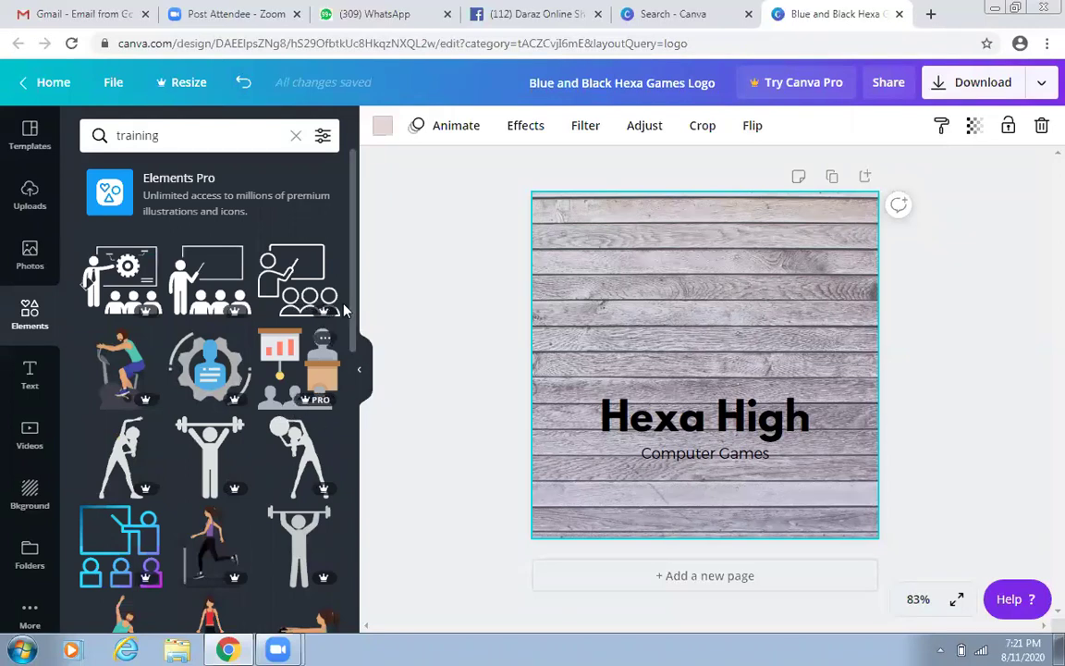
Examine the training icons and illustrations for a graphic suitable for the logo, ending back at the first results.
scroll(354, 309, down, 3)
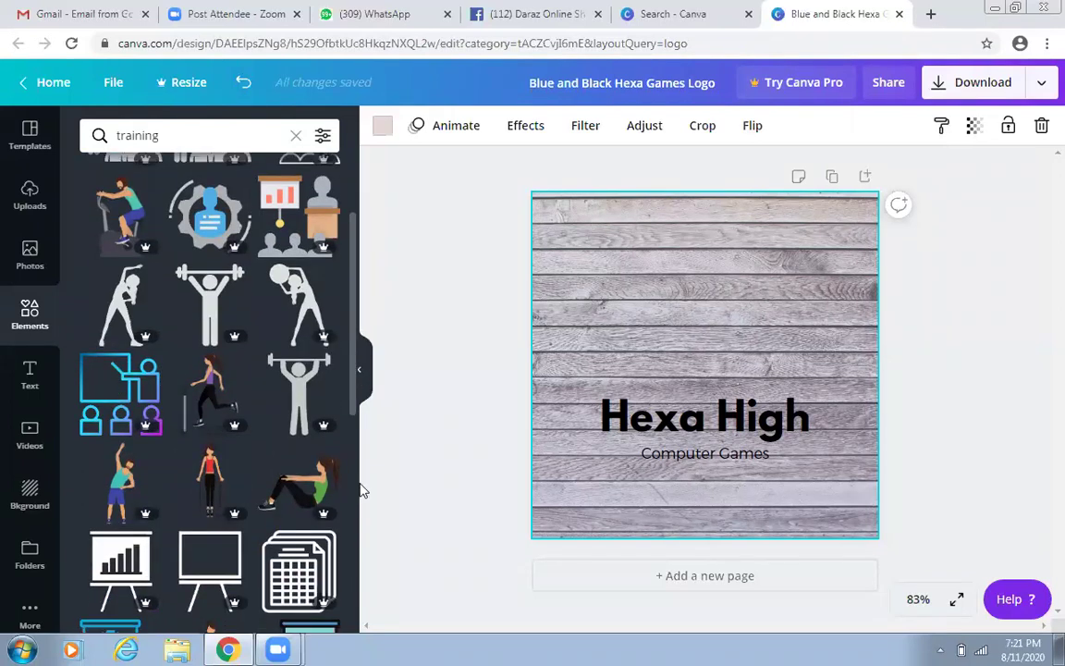
scroll(363, 511, down, 10)
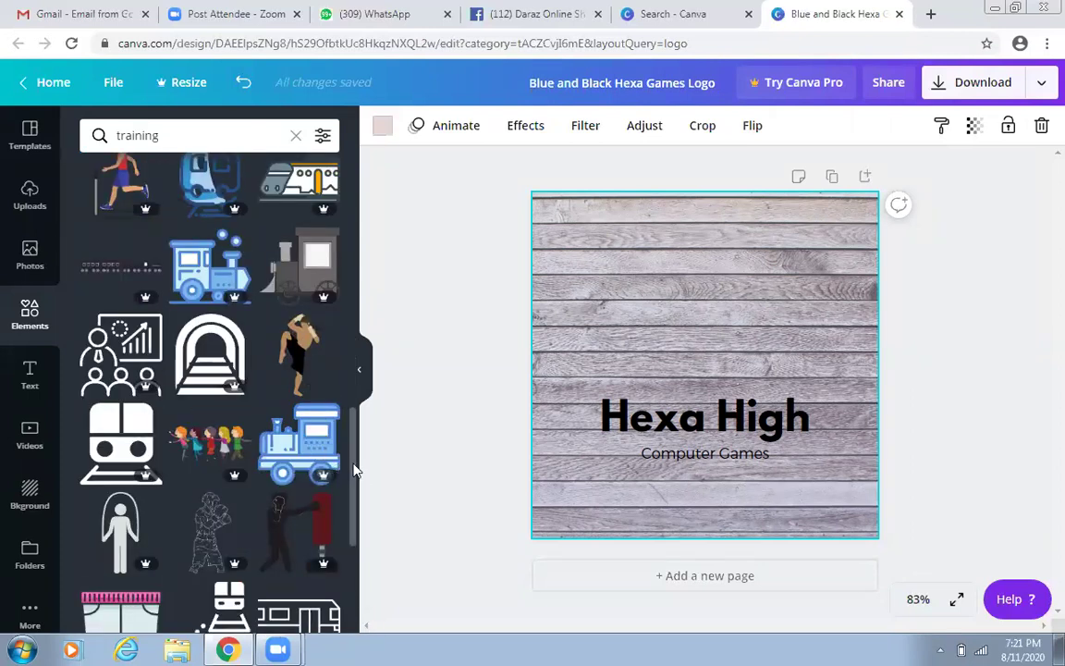
scroll(359, 513, down, 3)
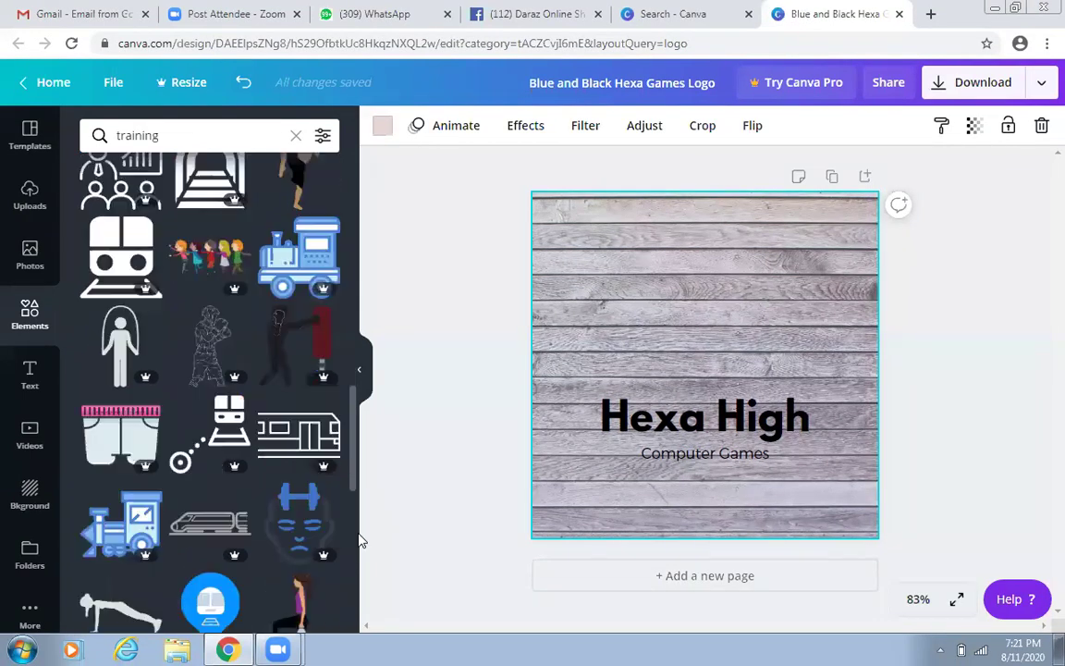
scroll(362, 573, down, 4)
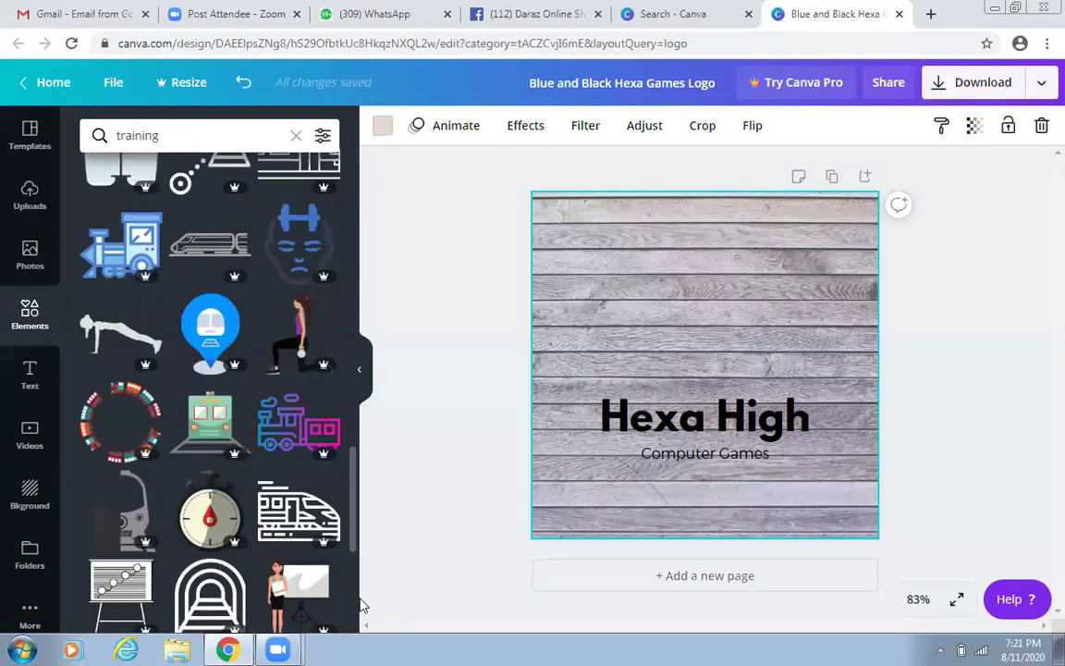
scroll(361, 606, down, 5)
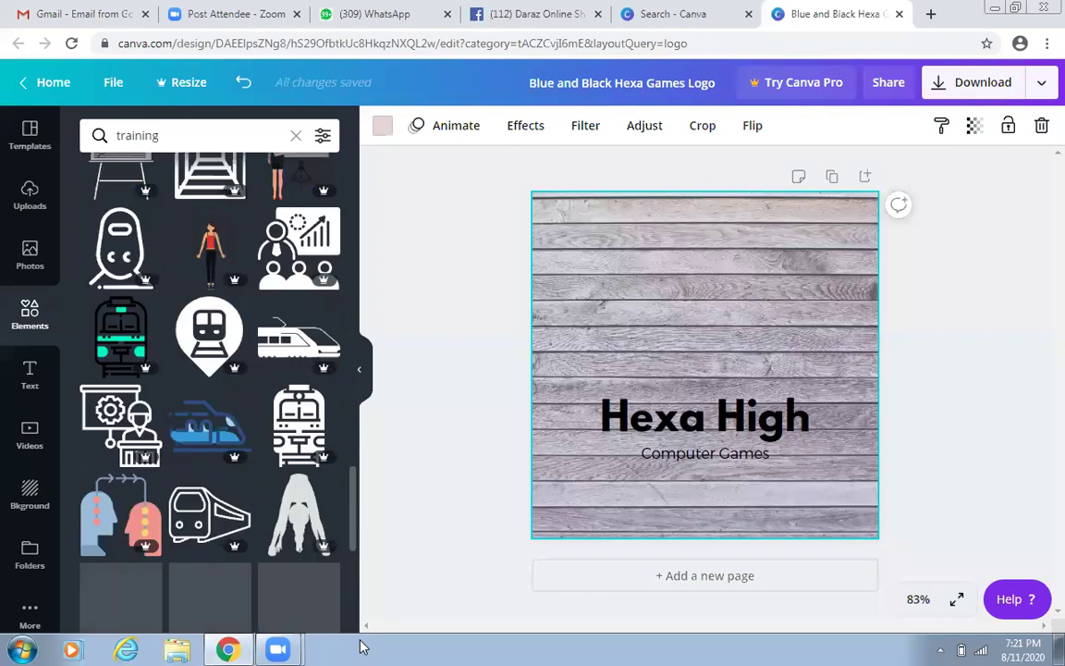
scroll(362, 647, down, 1)
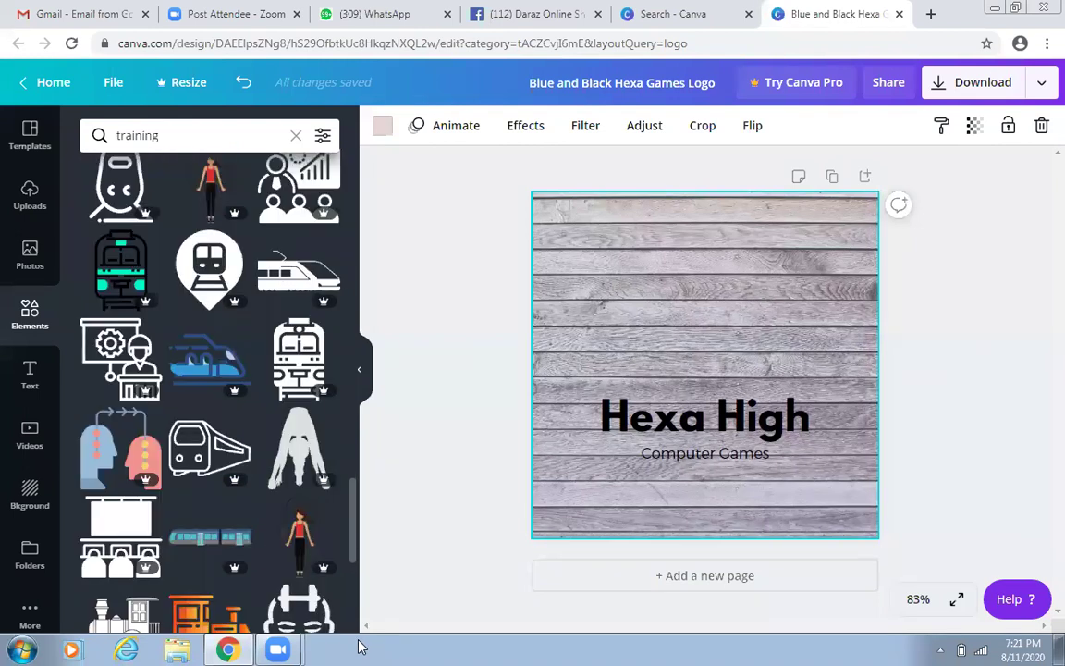
scroll(357, 195, up, 15)
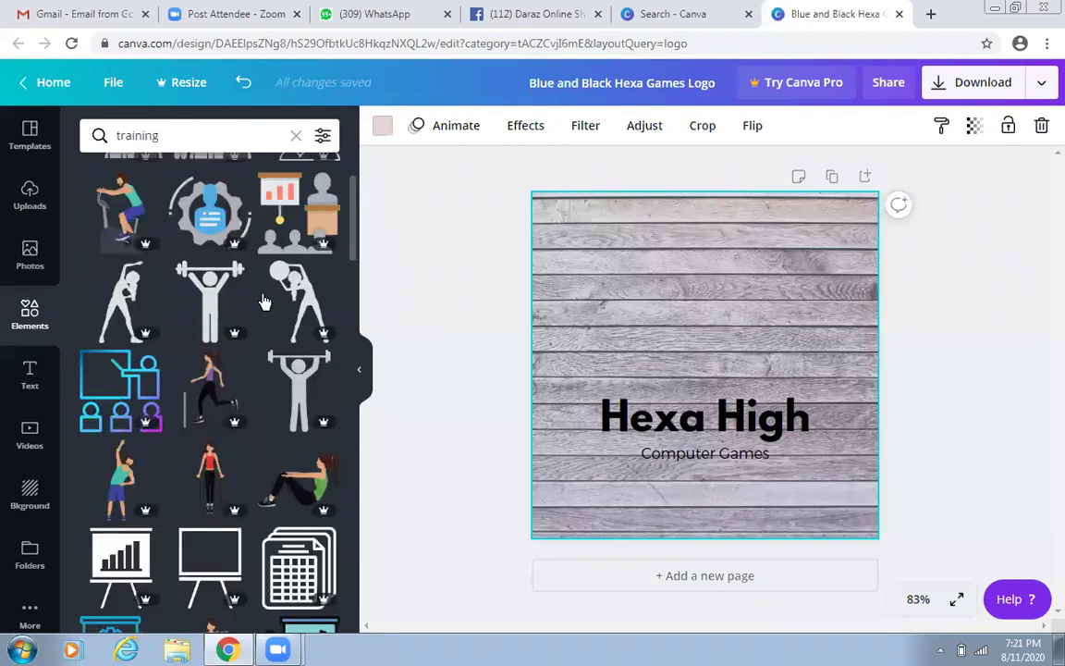
scroll(263, 301, up, 2)
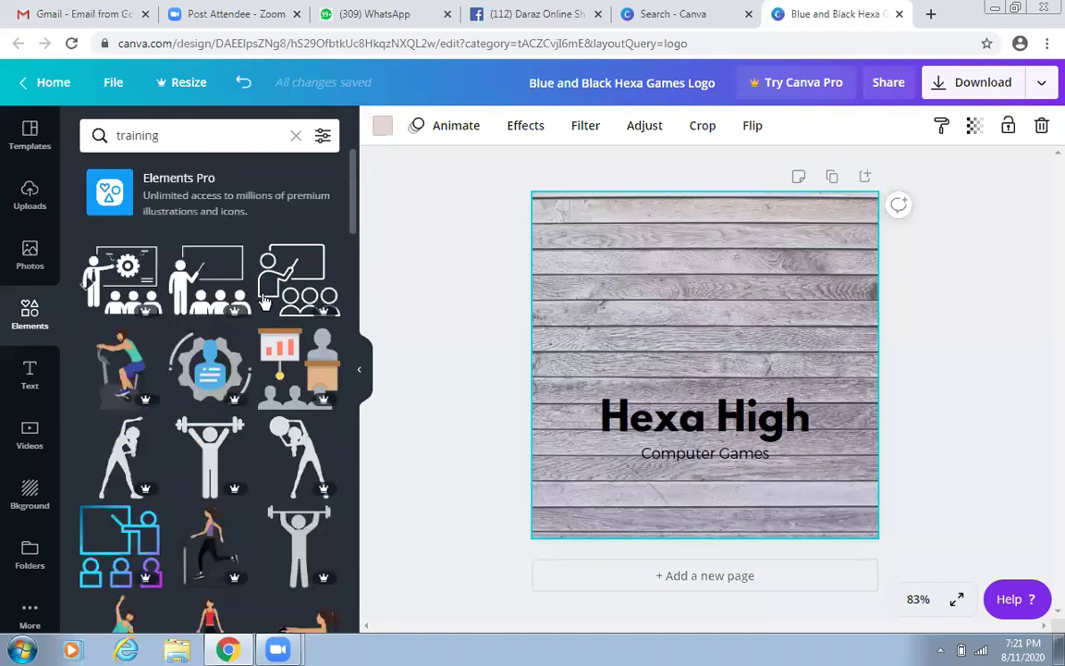
Replace the element search term with "education" and run the search.
click(83, 129)
text(educ)
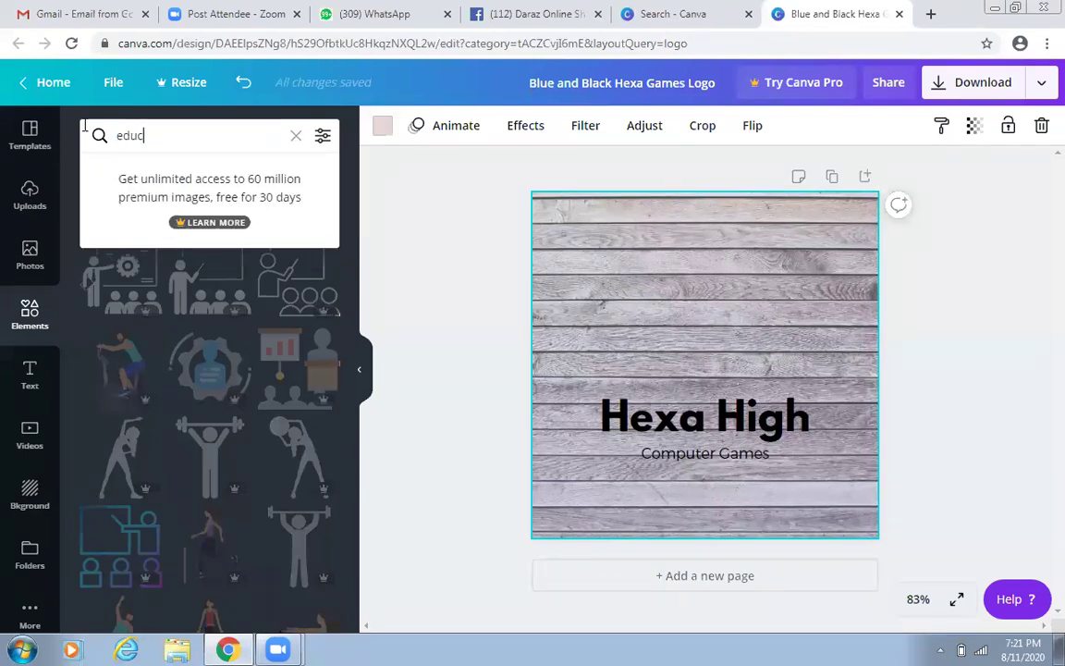
text(ation)
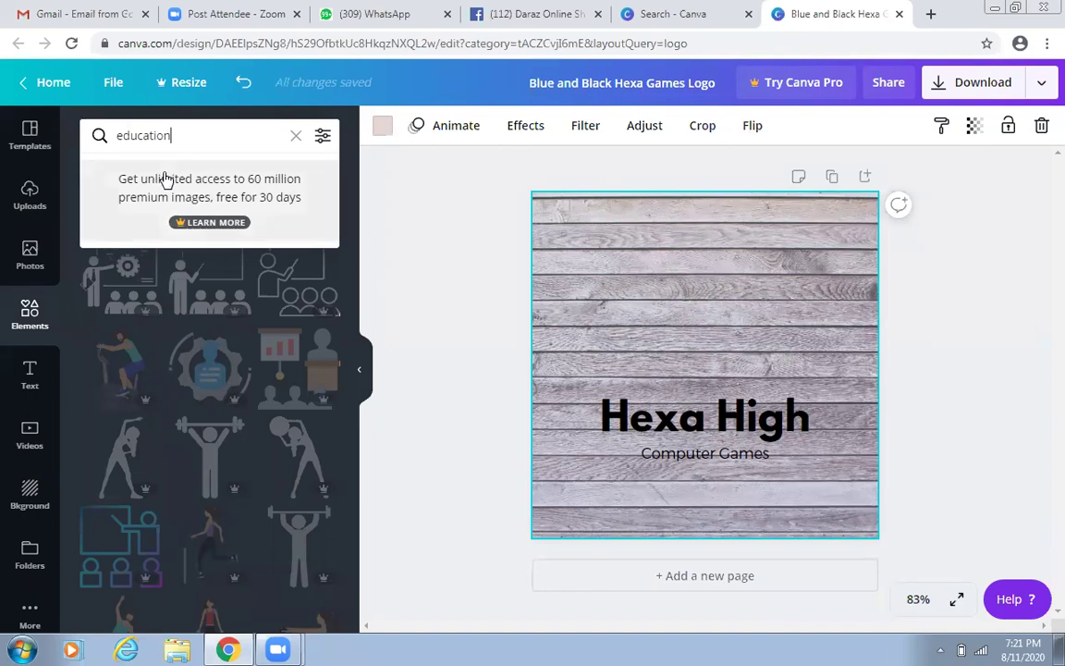
key(Return)
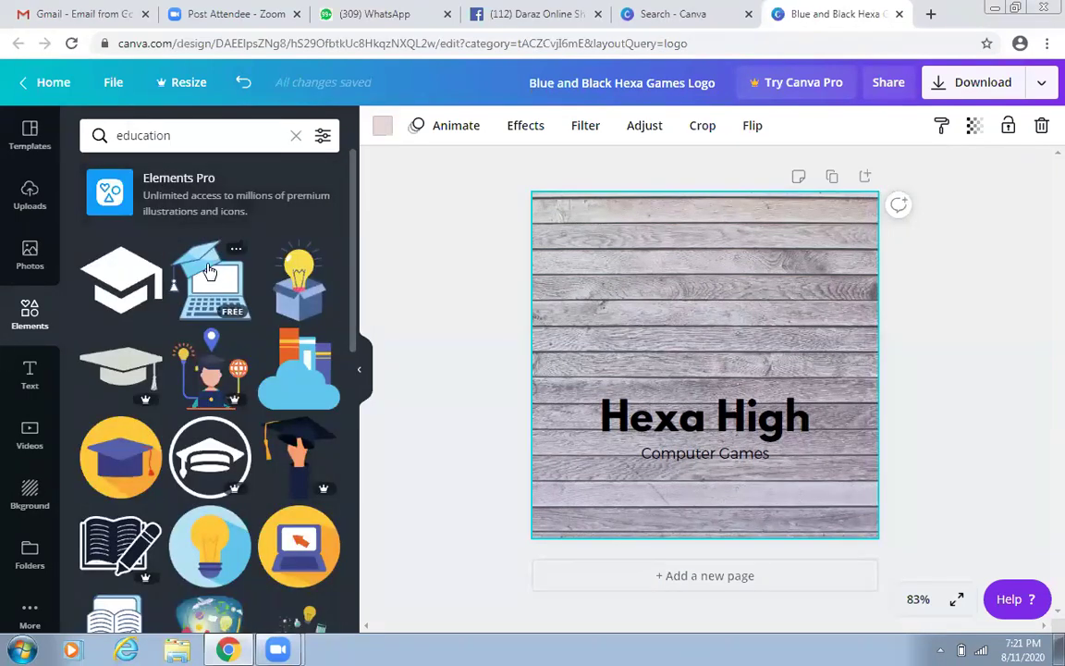
Add the free laptop with graduation cap graphic and place it centred above the Hexa High title.
click(209, 271)
drag(710, 373, 725, 317)
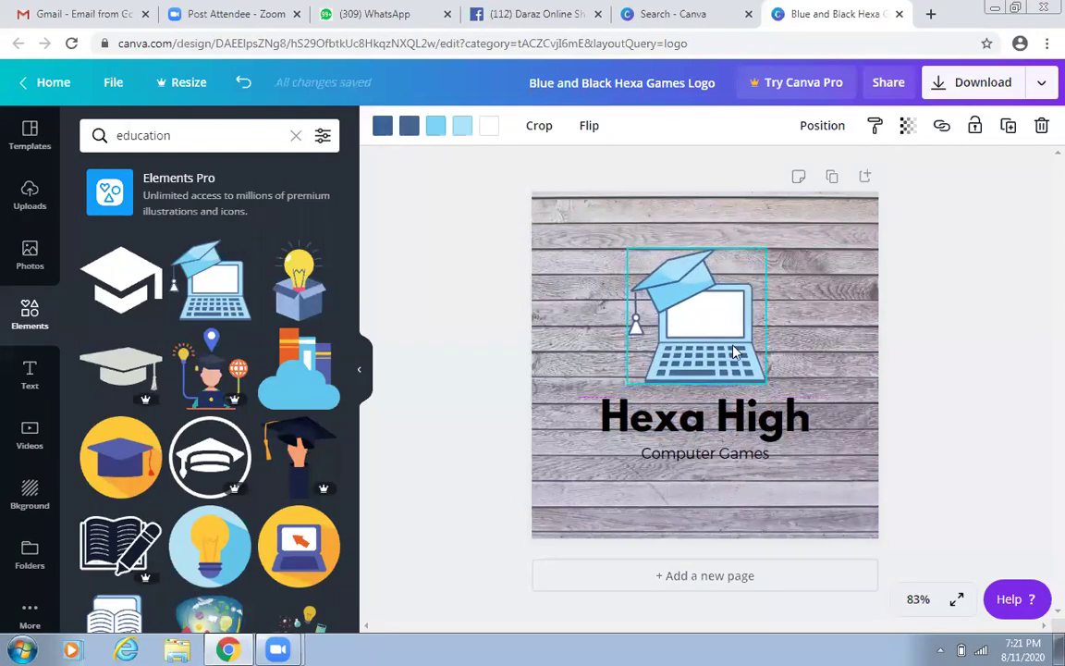
Replace the Hexa High title with "LWE ONLINE" and fit it on one line just beneath the laptop graphic.
click(748, 422)
click(749, 421)
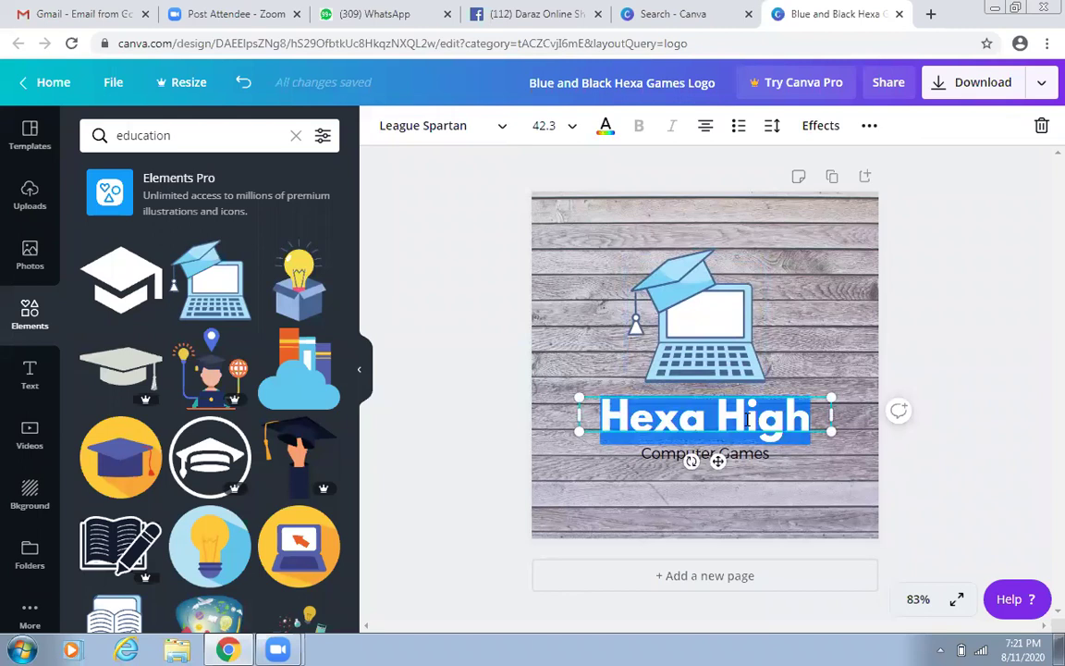
text(LWE ONLINE)
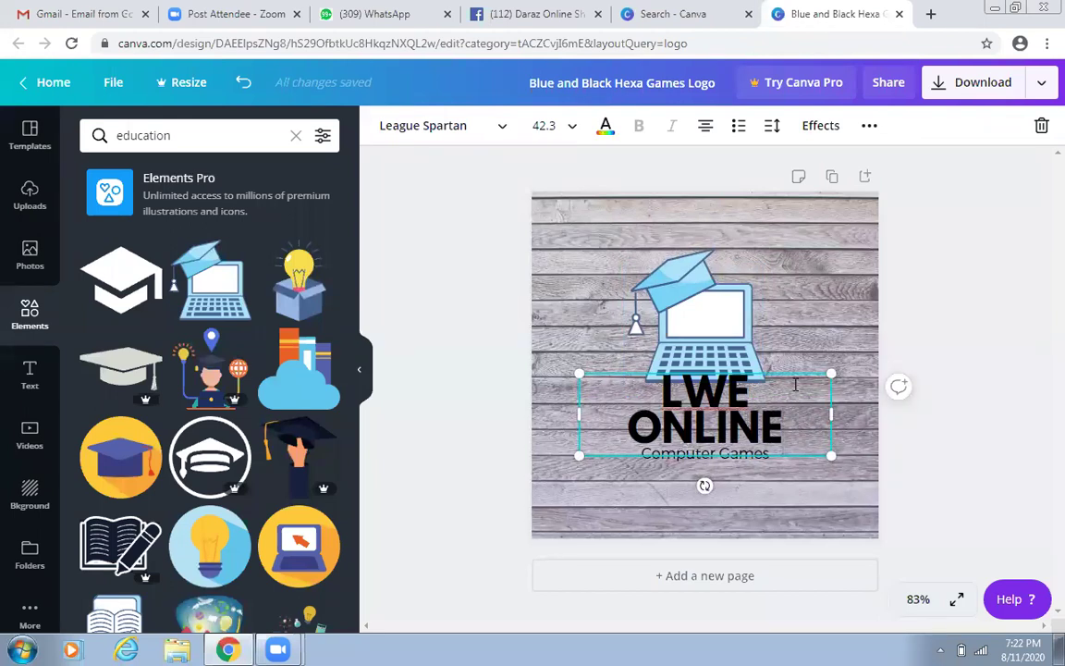
mouse_move(832, 417)
mouse_down()
mouse_move(895, 414)
mouse_move(828, 396)
mouse_up()
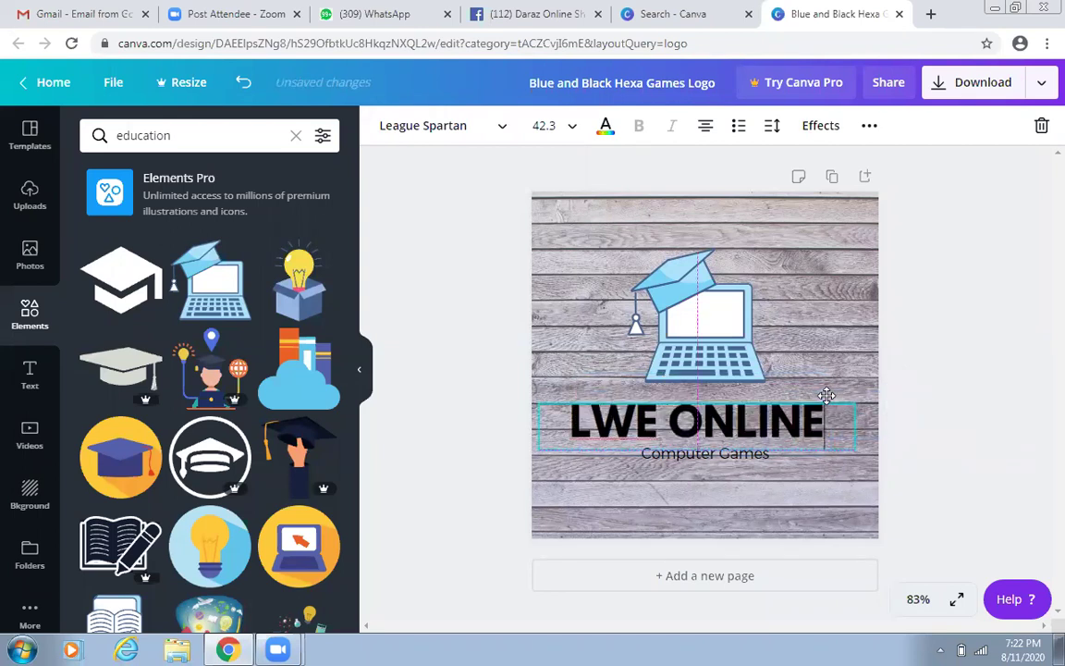
click(758, 486)
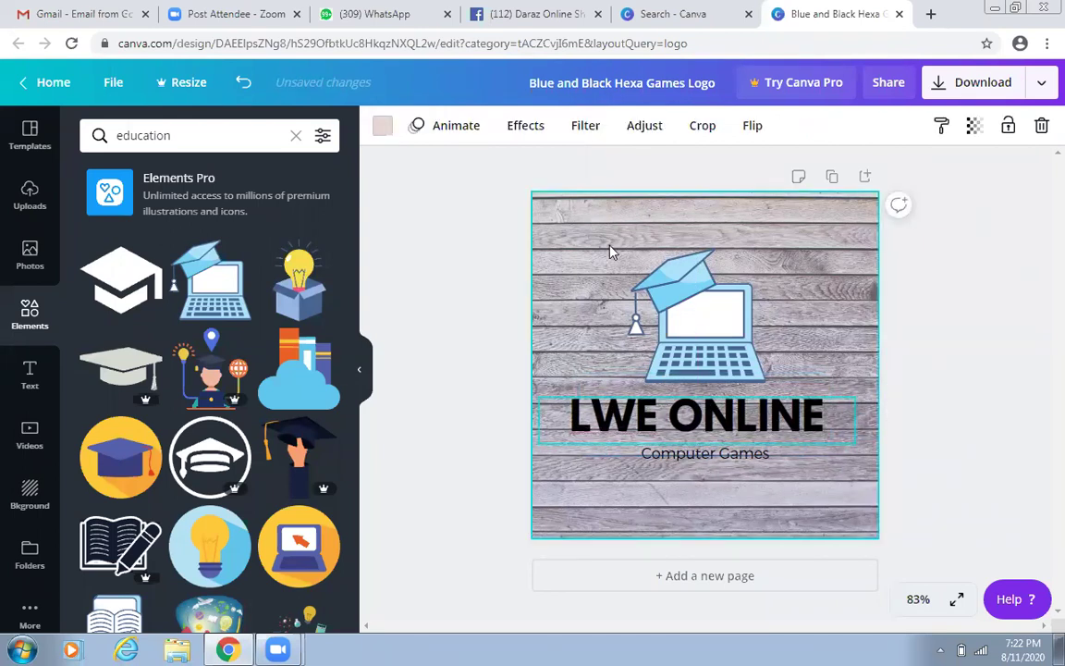
Try the grey-to-white gradient background, then replace it with the crumpled white paper texture.
click(605, 126)
click(30, 315)
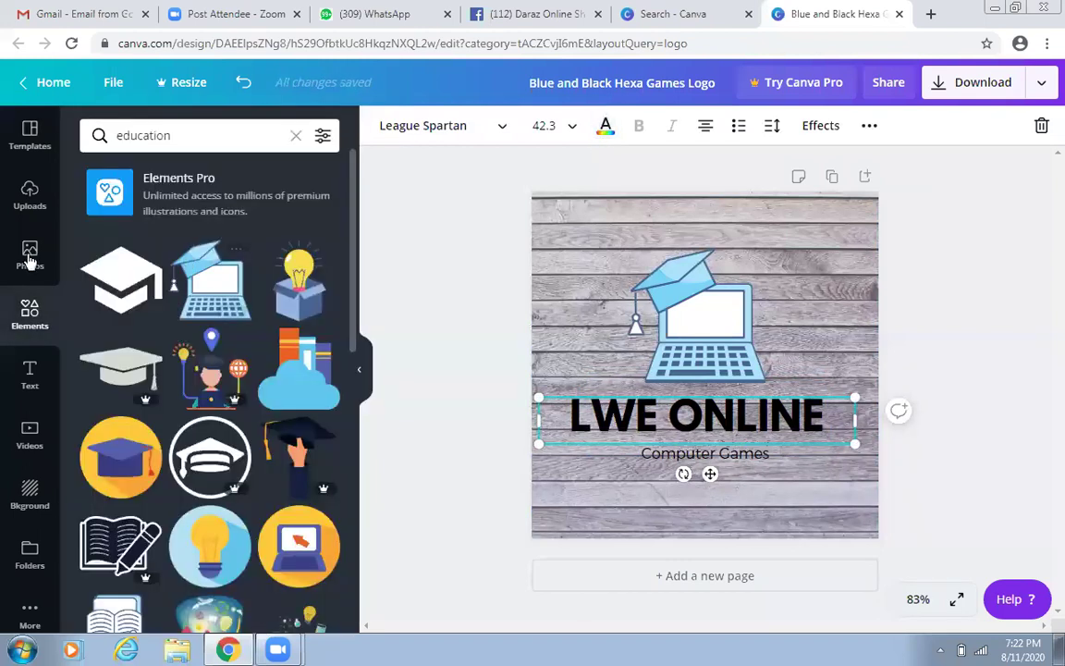
click(33, 496)
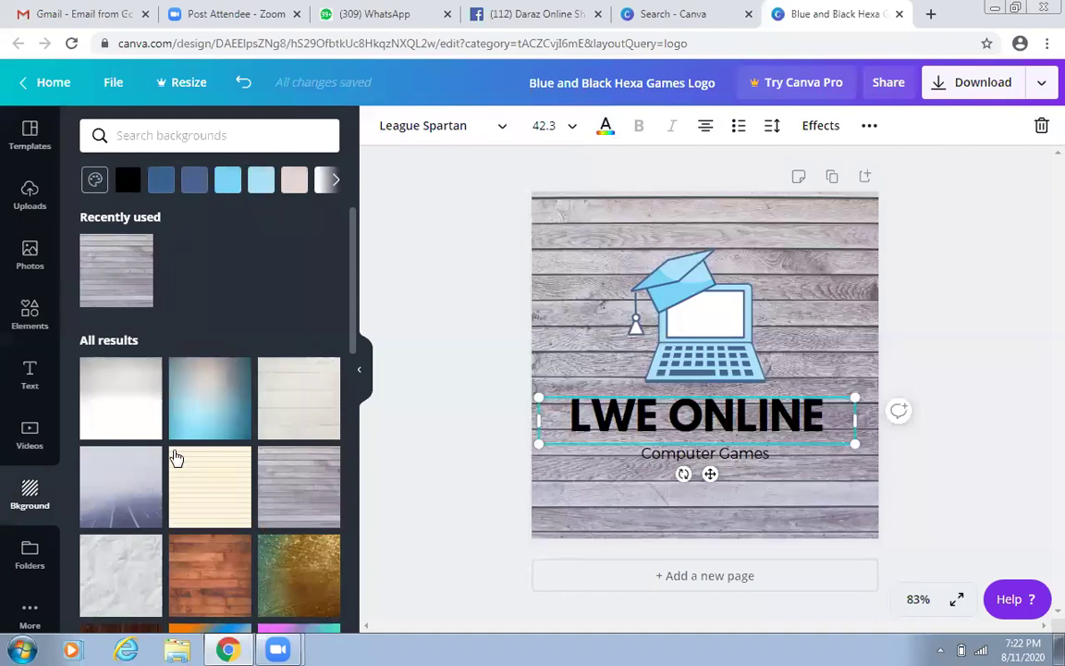
click(128, 409)
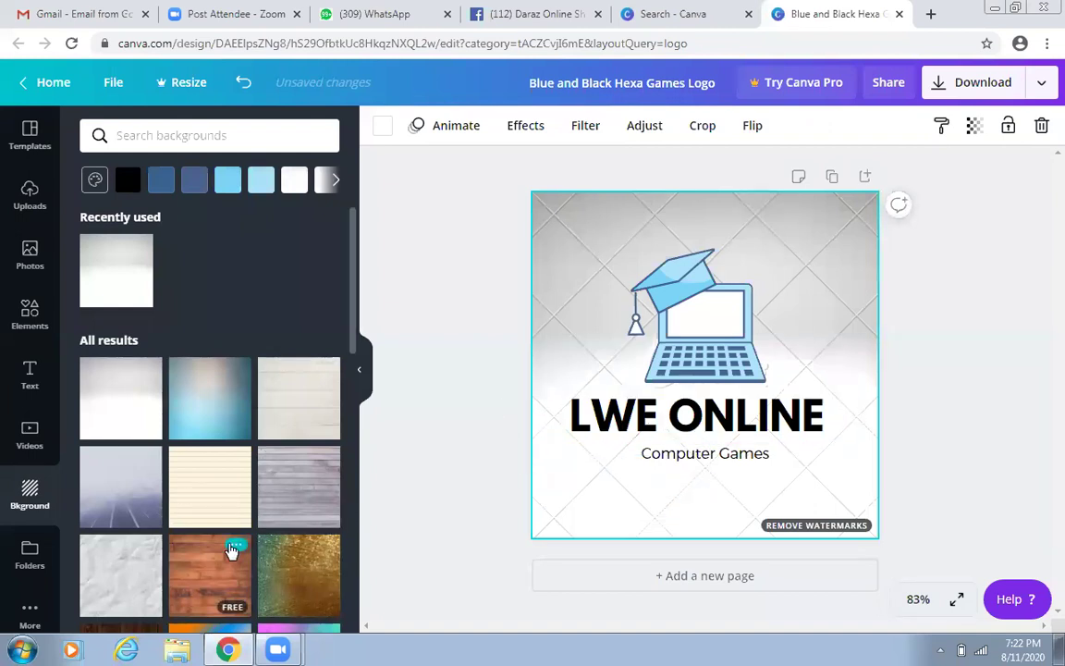
click(139, 571)
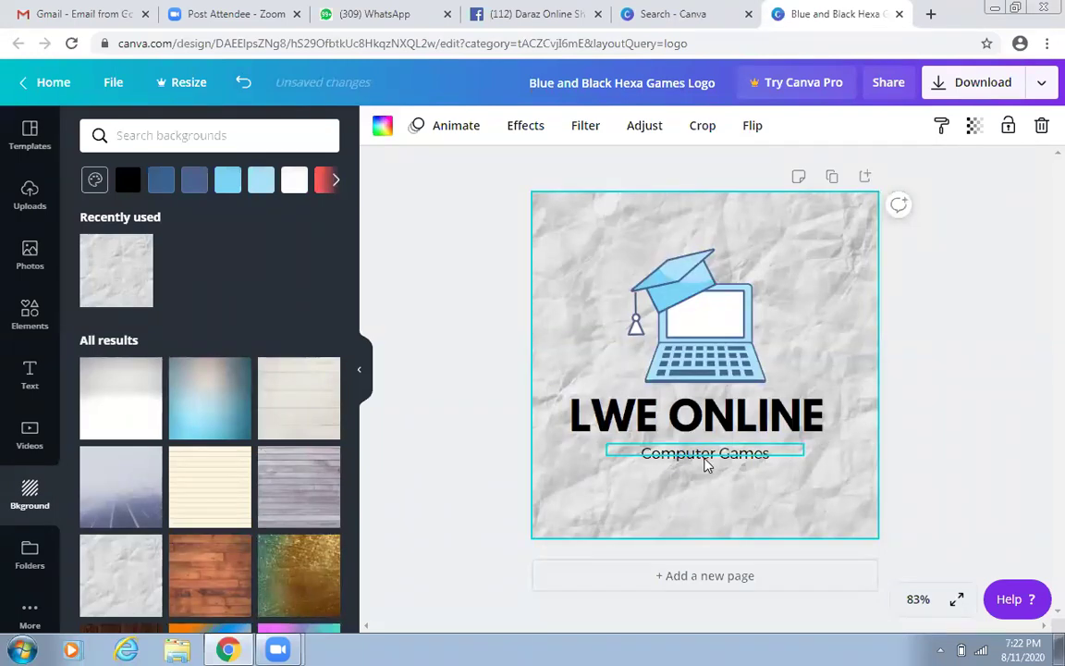
Delete the "Computer Games" tagline beneath the title.
click(692, 453)
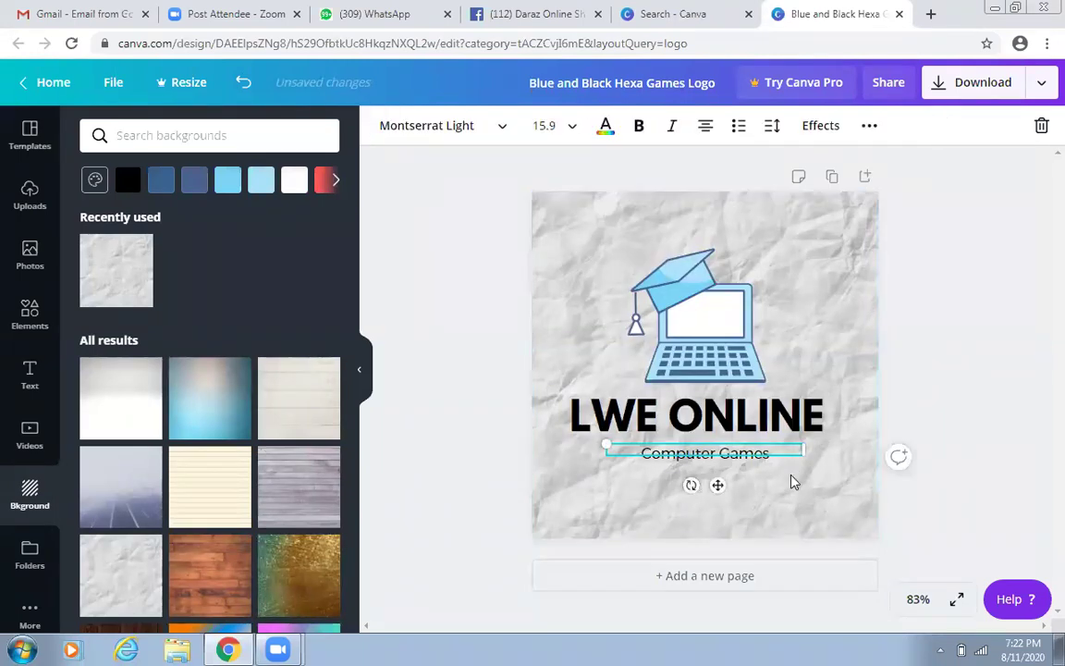
click(730, 468)
click(726, 458)
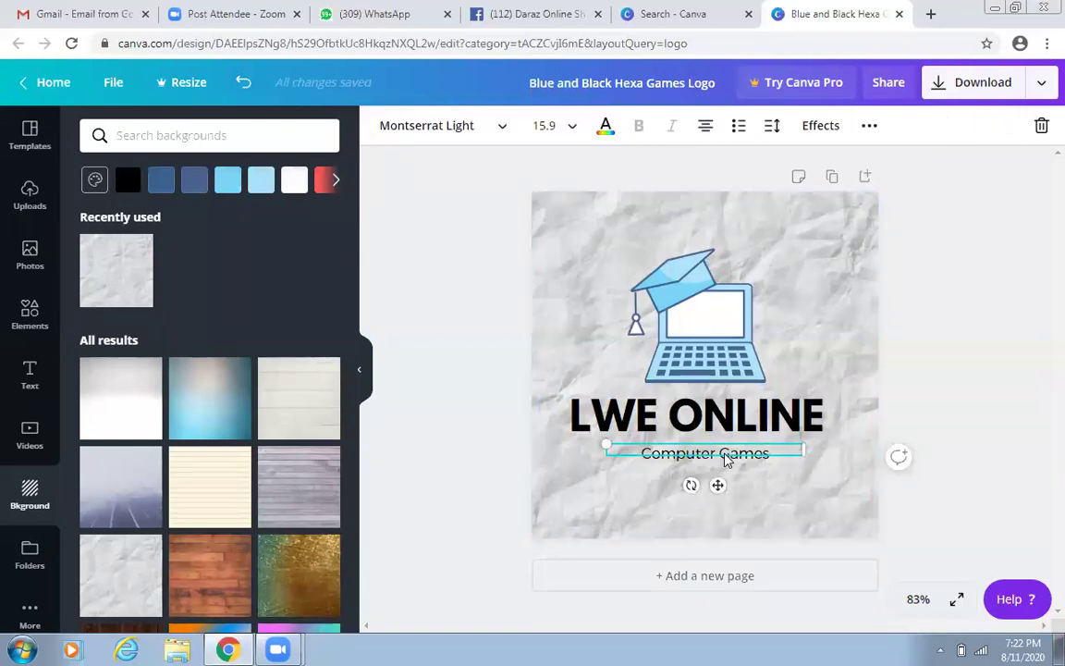
key(Delete)
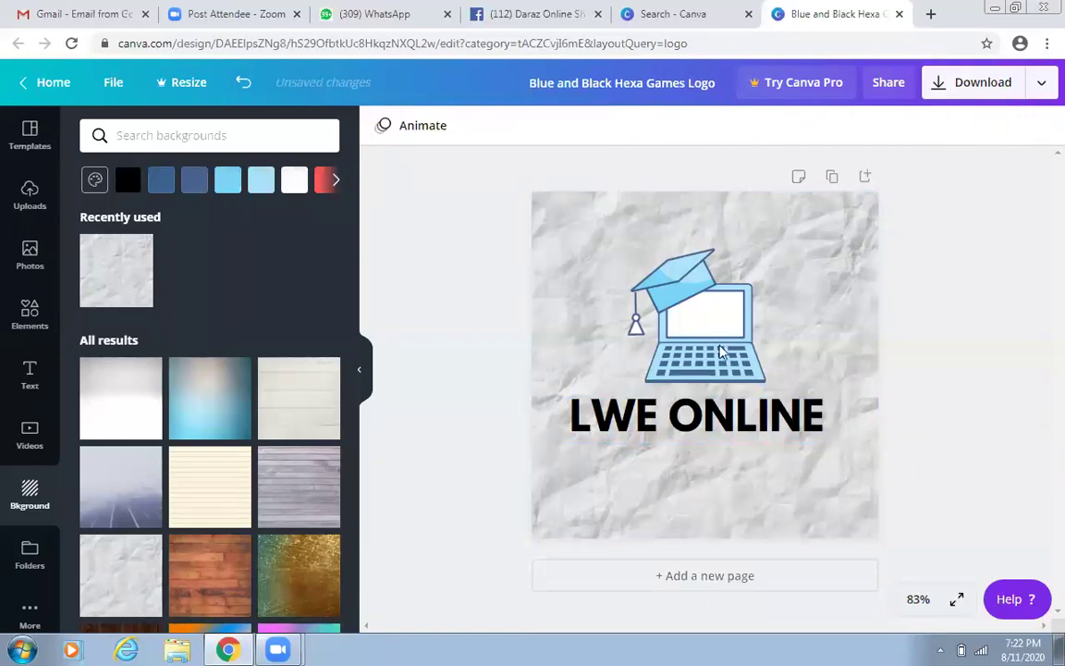
Recolour the LWE ONLINE title dark navy (#09223d) and centre it horizontally on the page beneath the laptop.
click(647, 417)
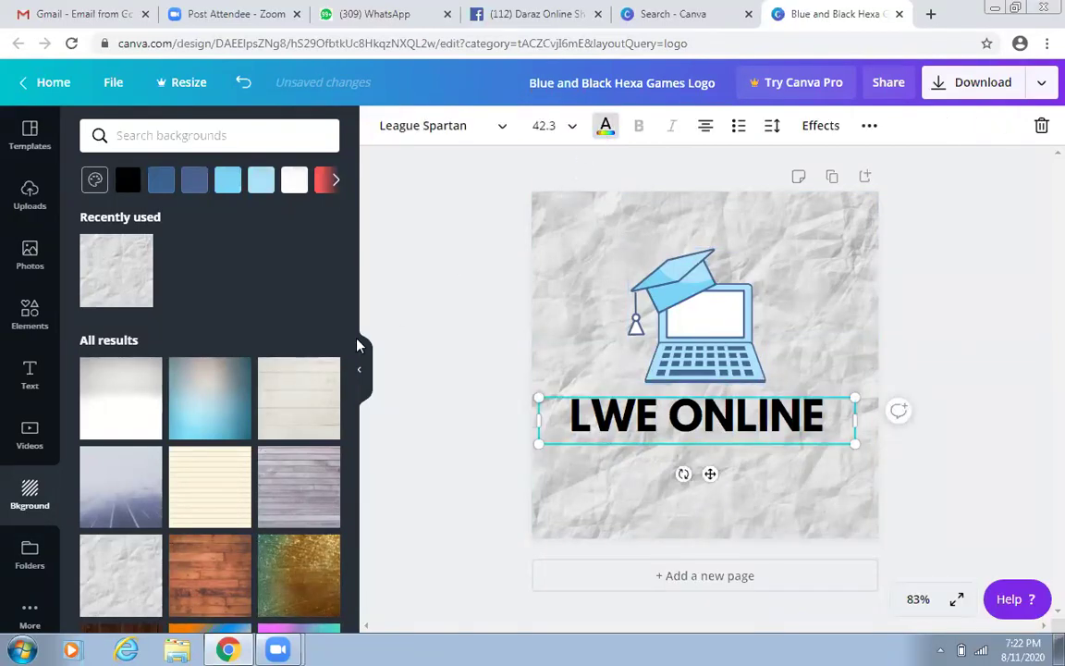
click(142, 291)
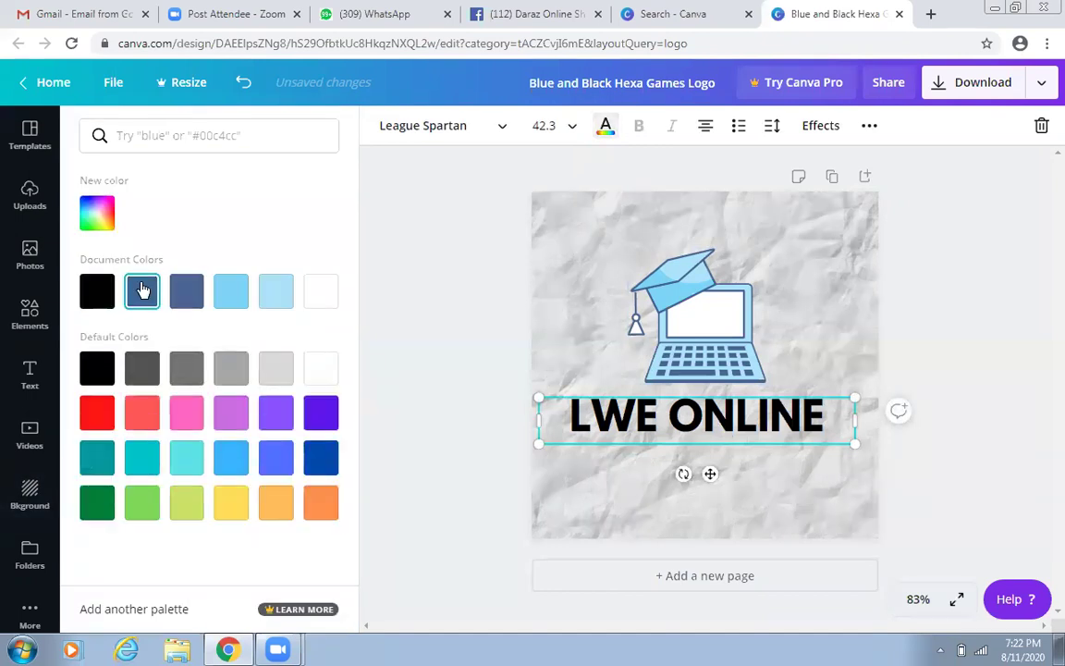
click(106, 231)
click(228, 291)
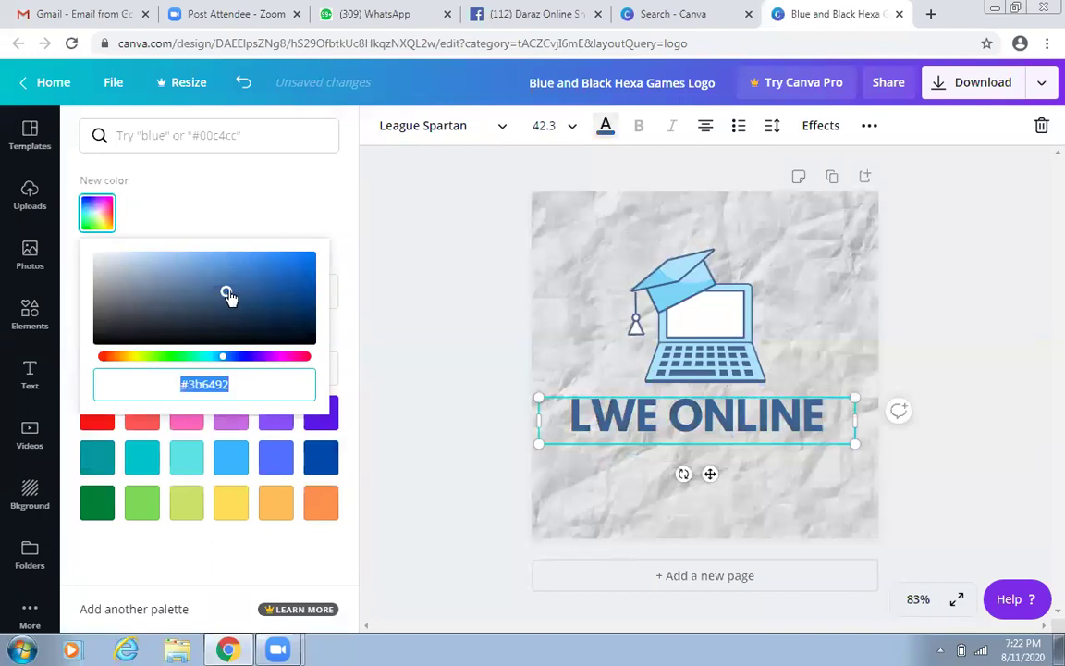
drag(228, 290, 280, 320)
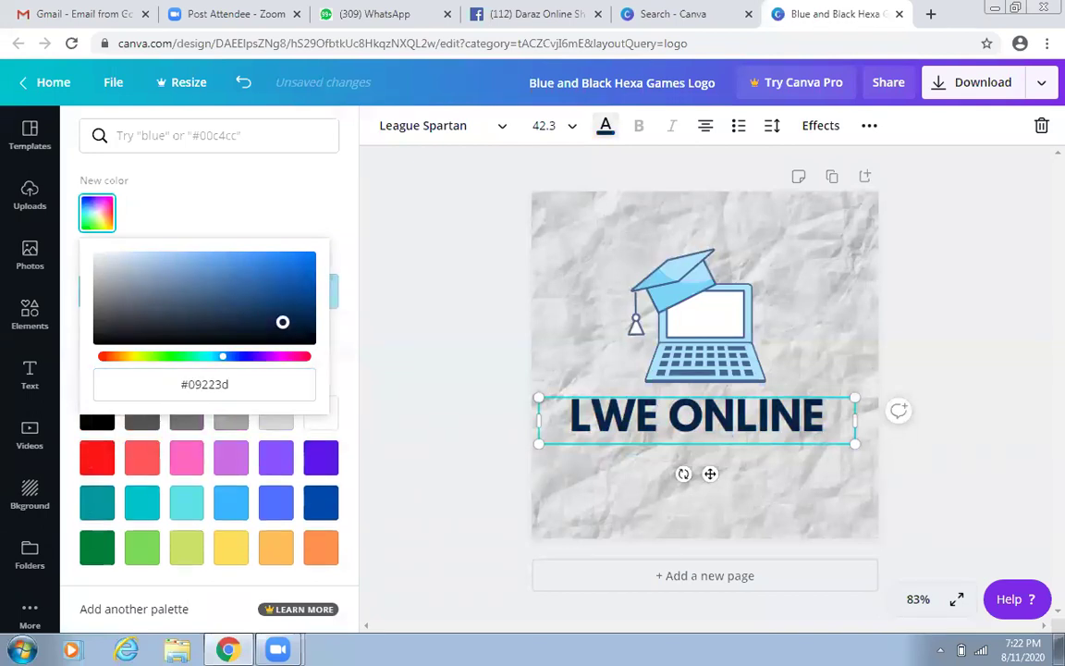
click(445, 342)
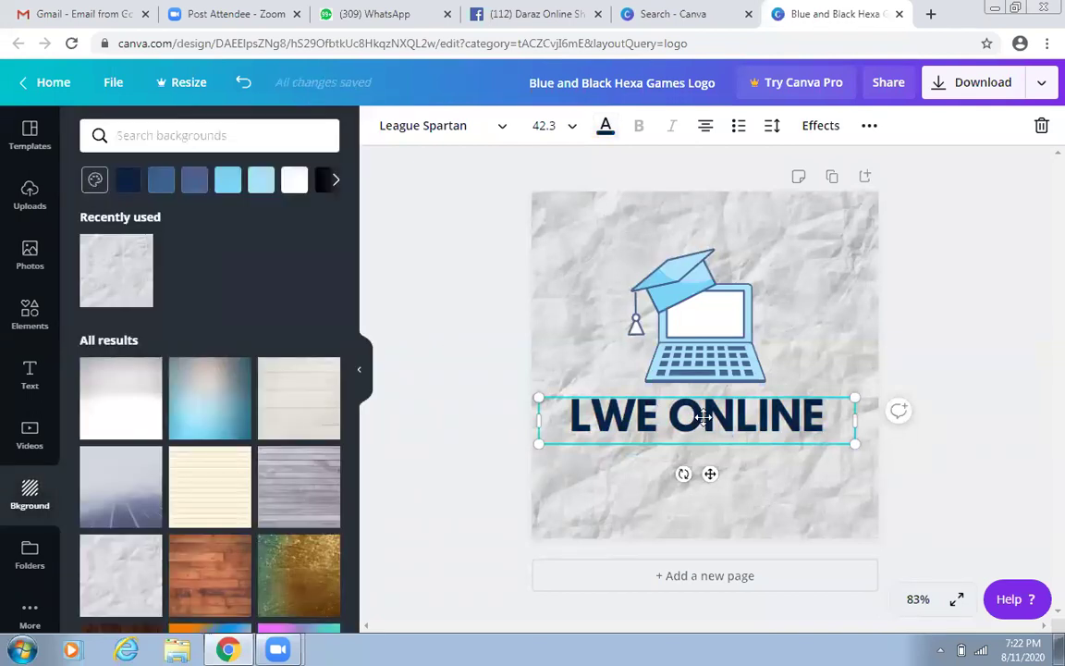
drag(627, 374, 567, 370)
click(483, 349)
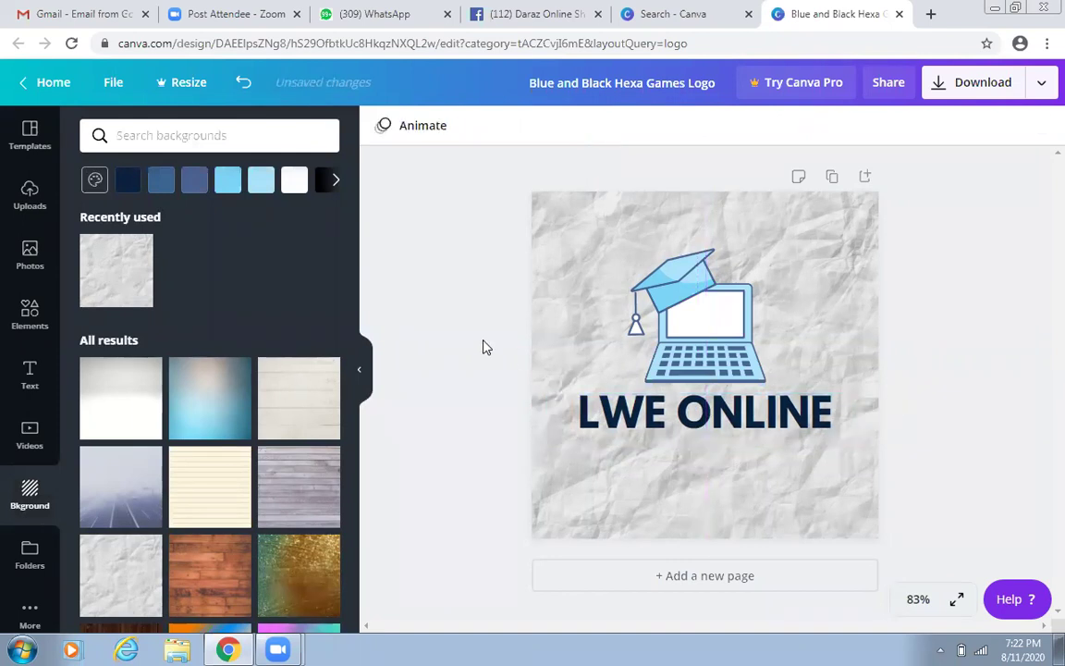
Download the finished logo as a PNG file.
click(990, 88)
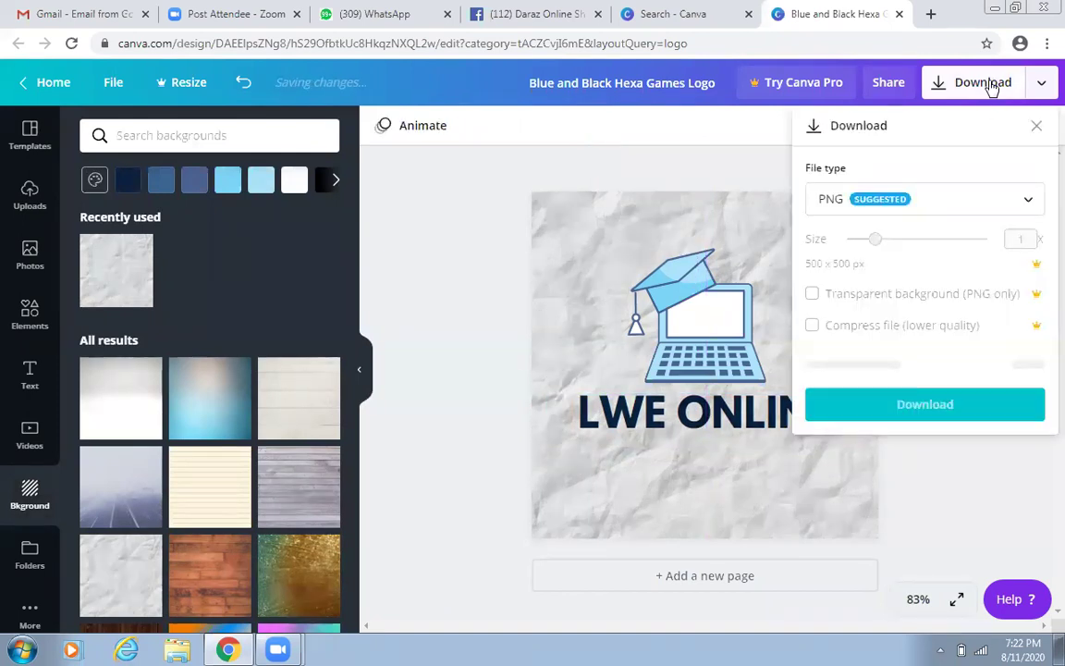
click(841, 201)
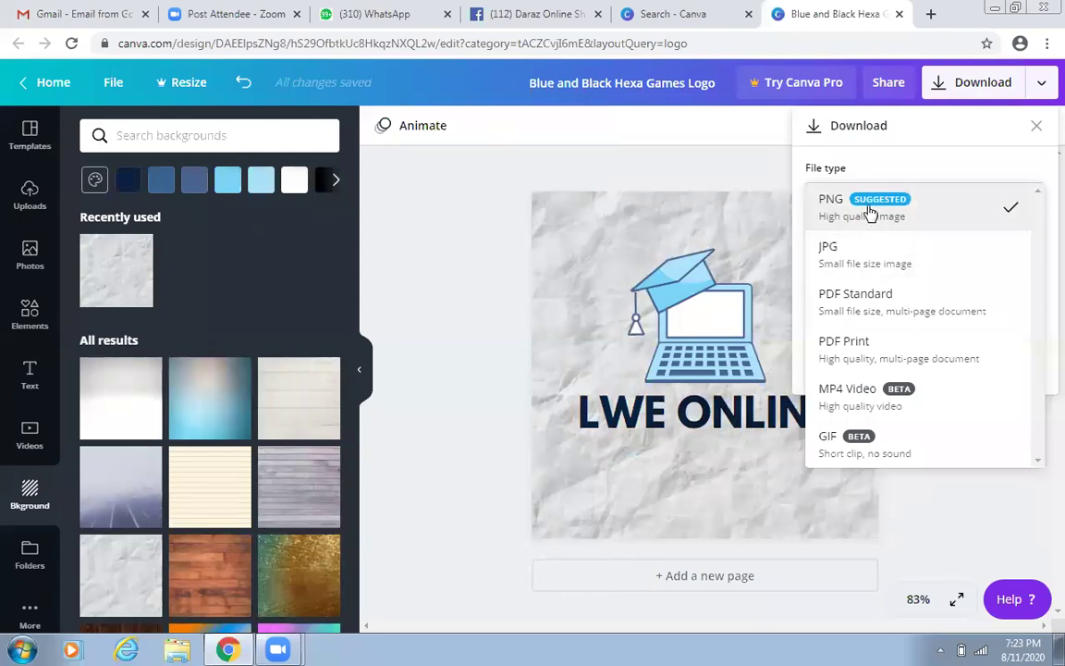
click(869, 213)
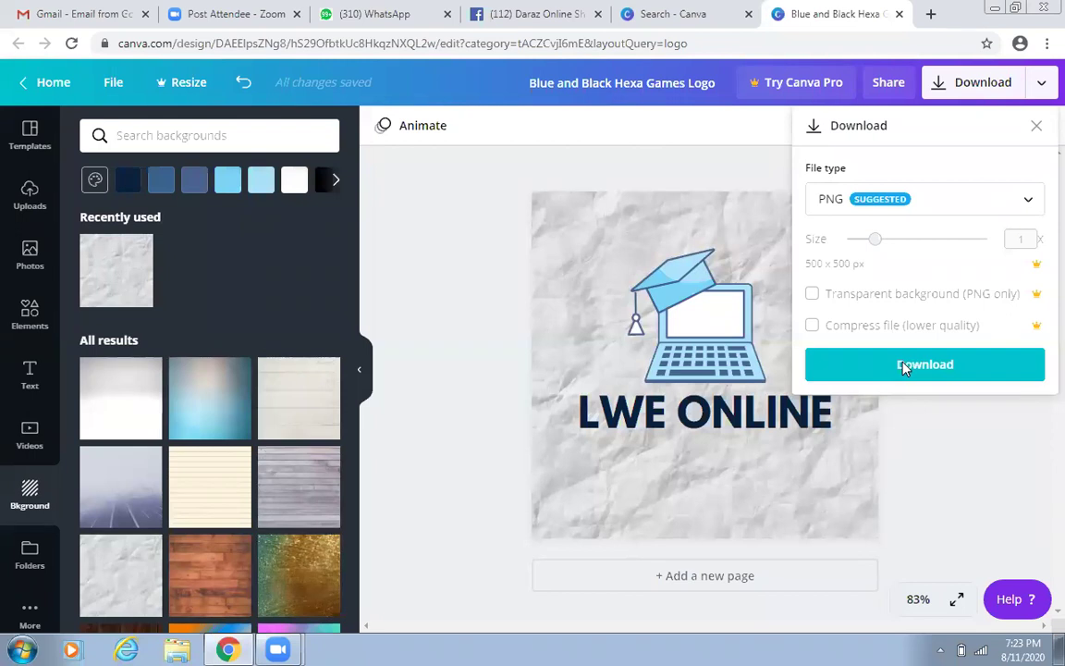
click(904, 366)
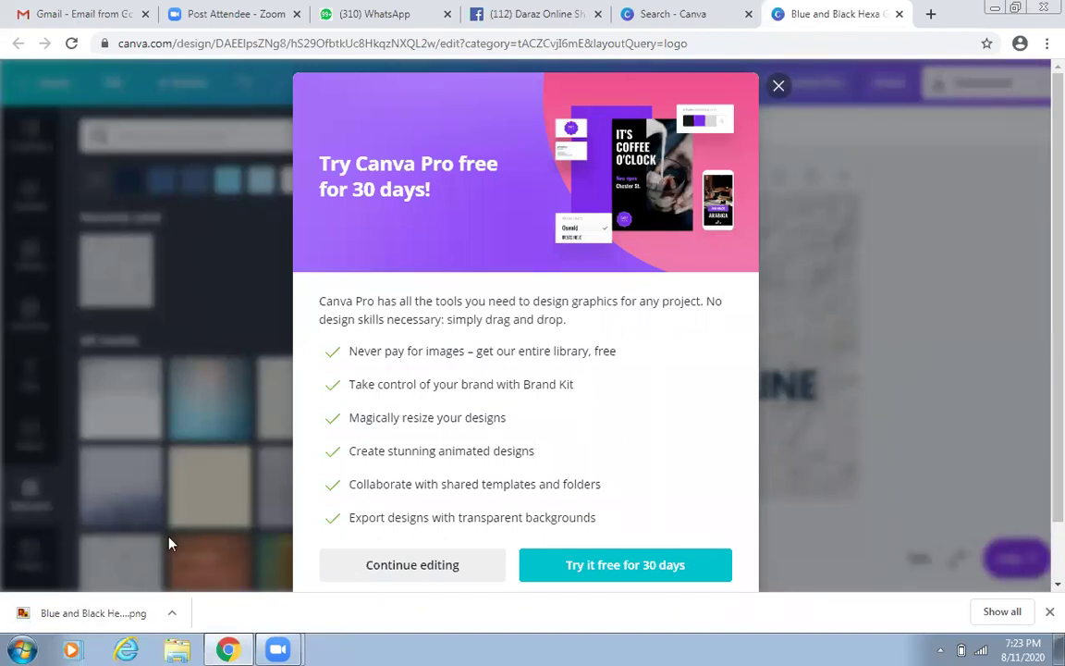
View the downloaded logo PNG in the image viewer, dismiss the Canva Pro trial offer, and return to the editor.
click(28, 615)
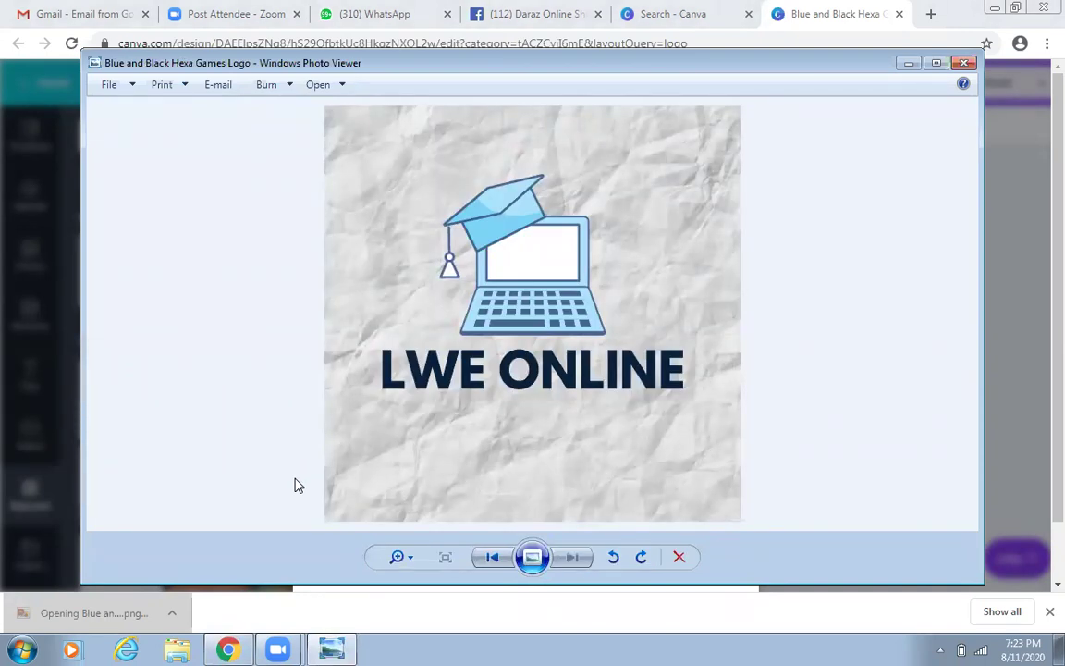
click(818, 13)
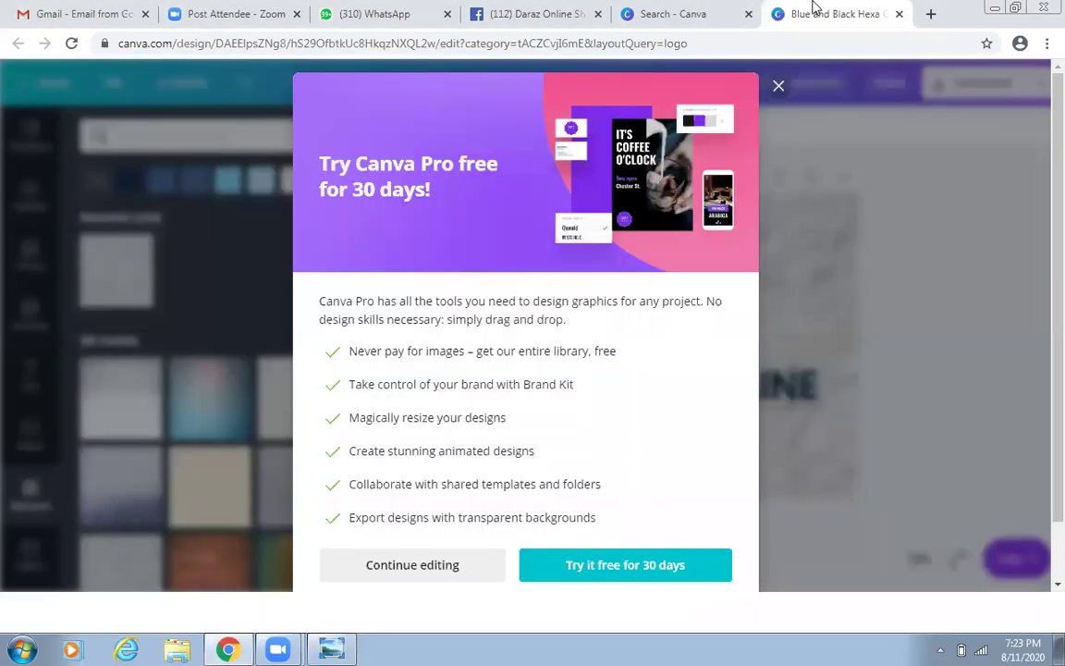
click(777, 88)
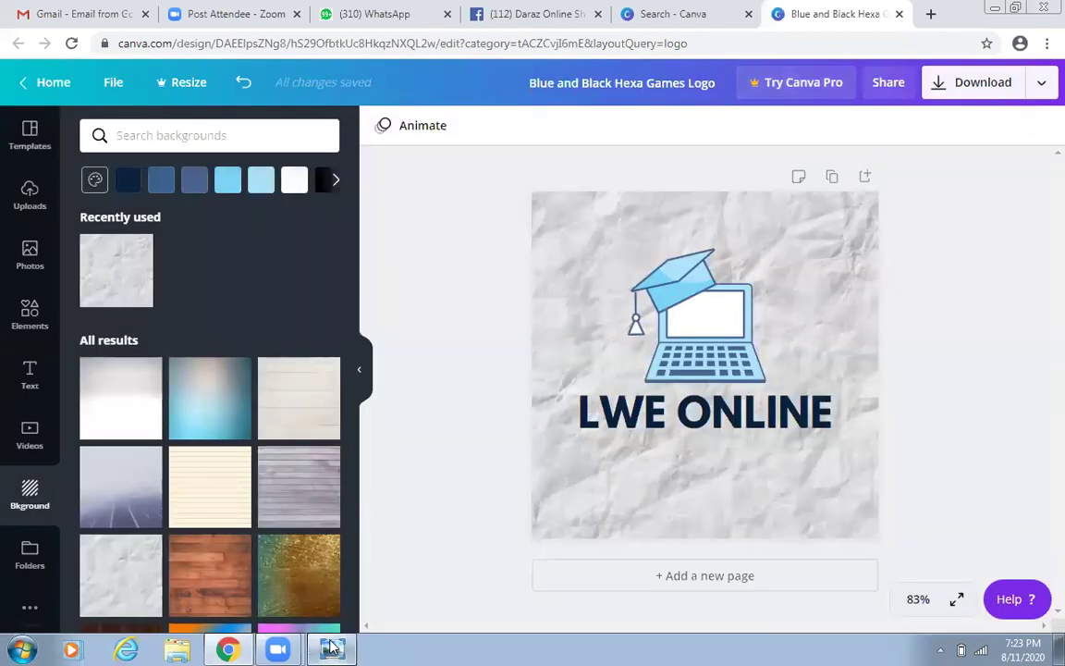
click(331, 648)
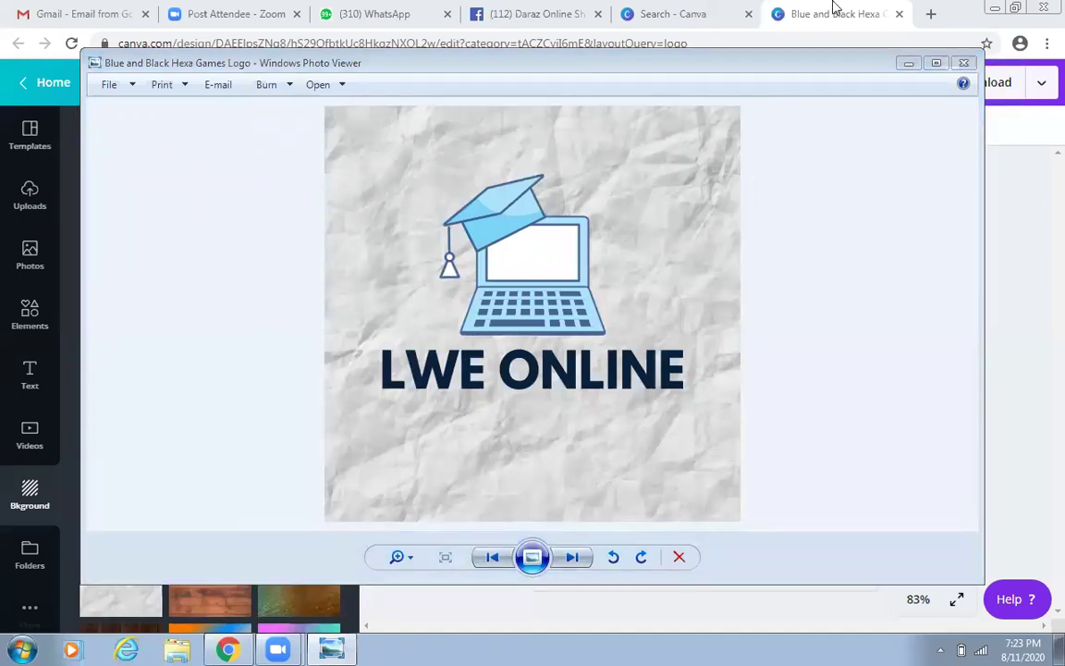
click(751, 3)
Search the editor's templates for "FACEBOOK COVER".
click(31, 136)
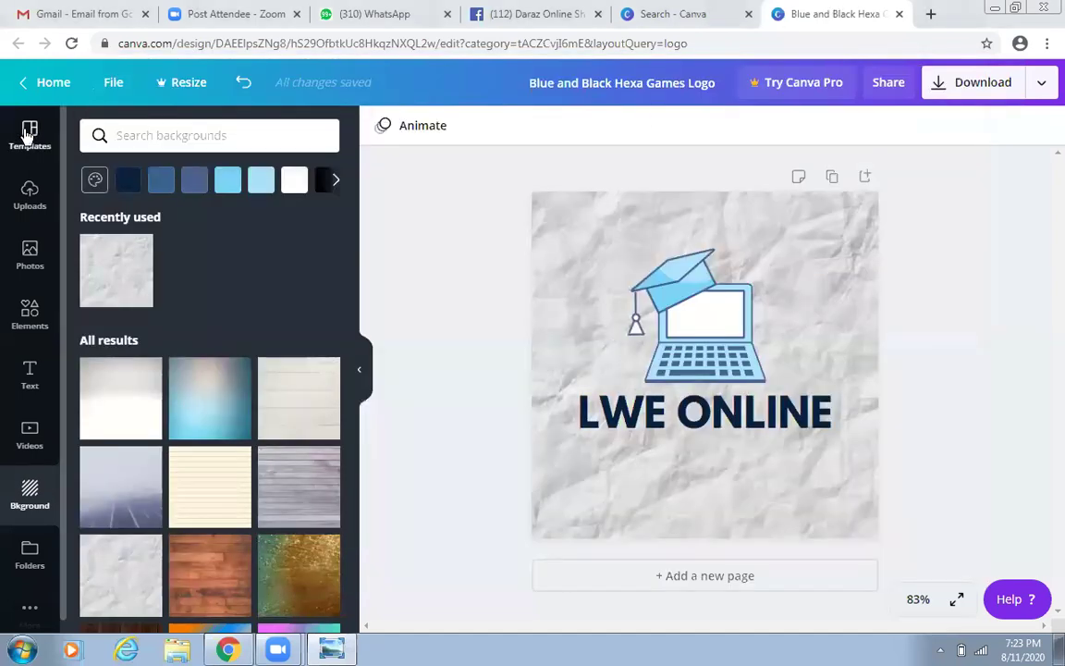
click(154, 147)
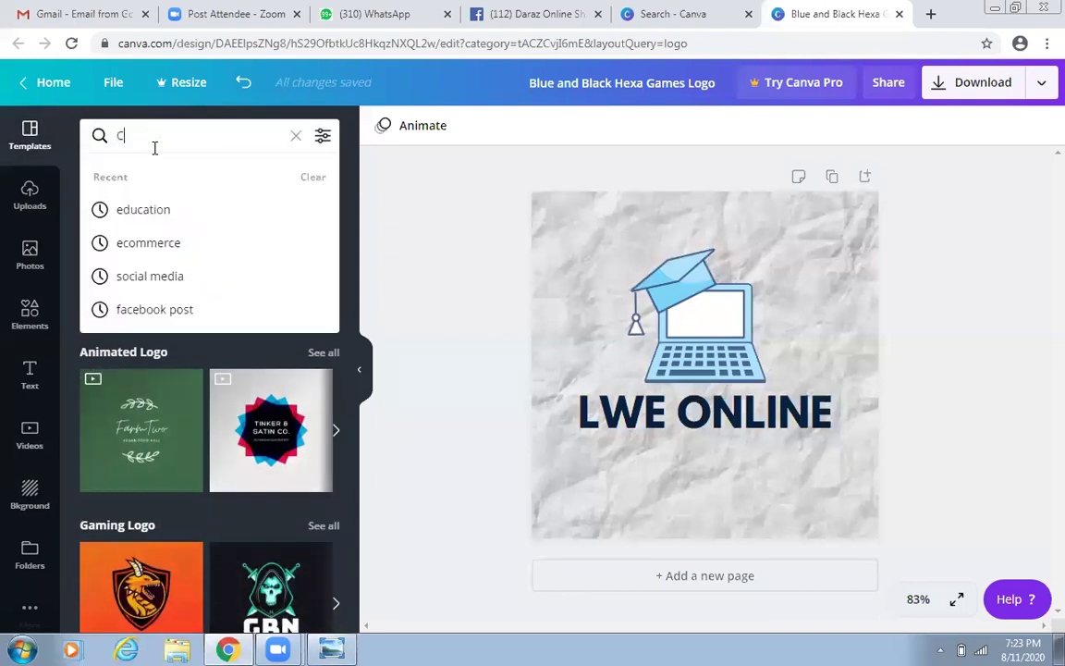
text(FACE)
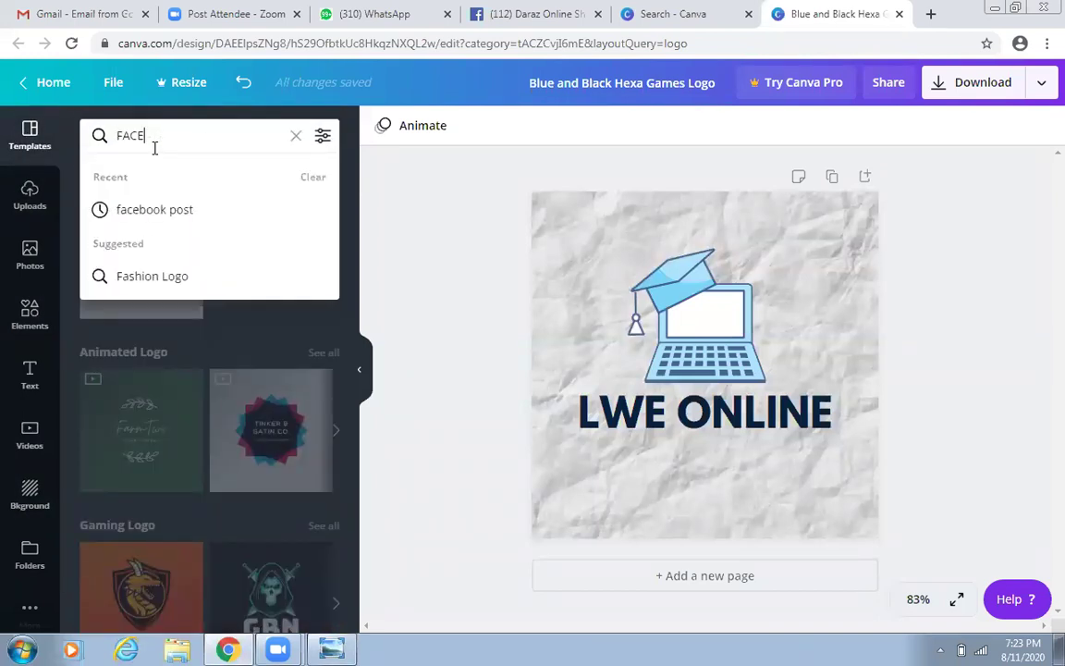
text(BOOK COVER)
key(Return)
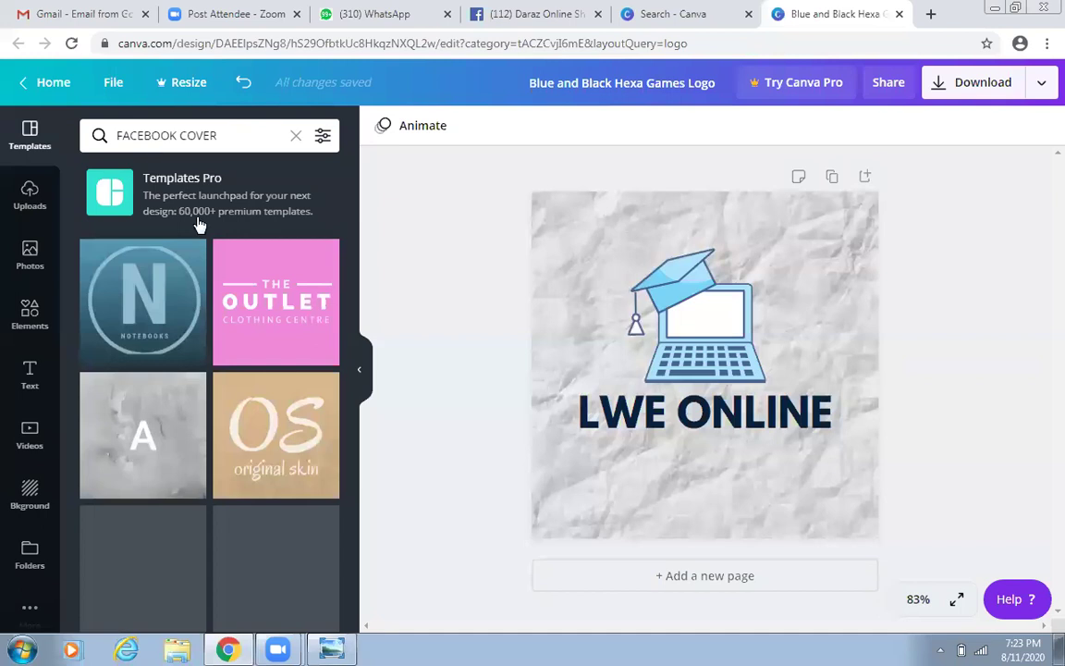
Shorten the template search term to "COVER" and run the search again.
shift+click(124, 135)
key(BackSpace)
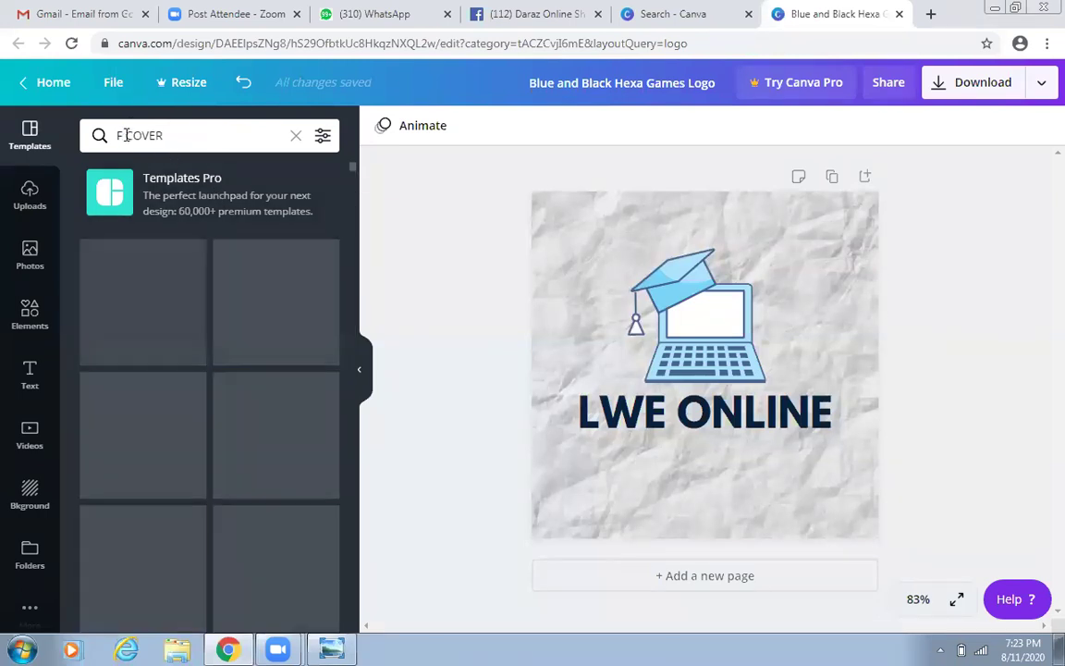
key(BackSpace)
key(BackSpace)
key(Return)
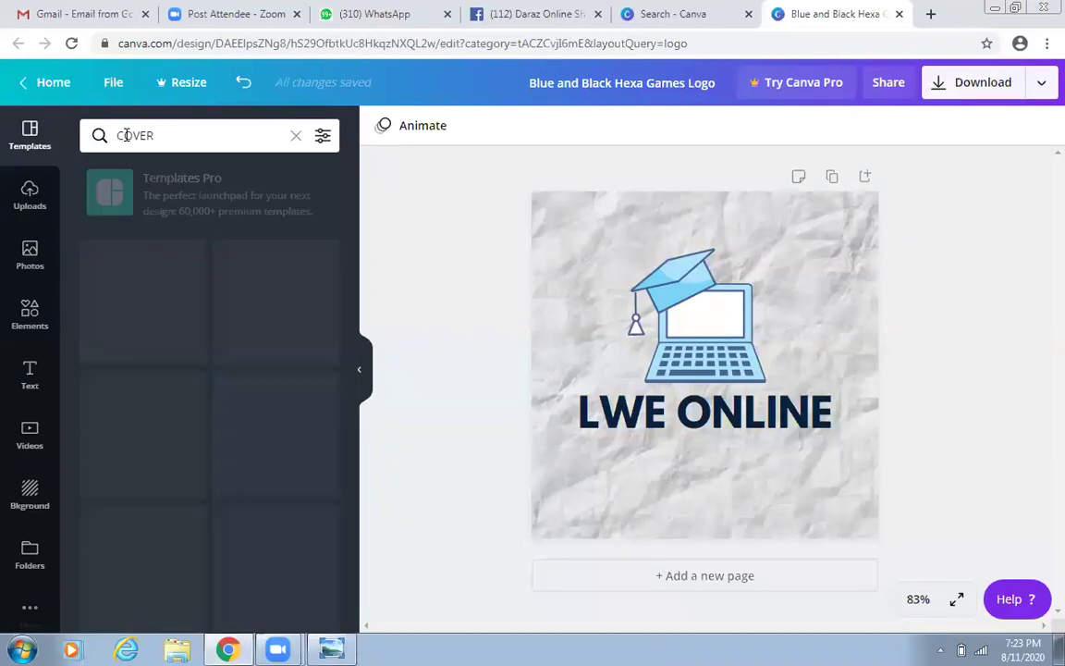
Leave the logo editor for the Canva home page and close the old Canva search tab.
click(42, 82)
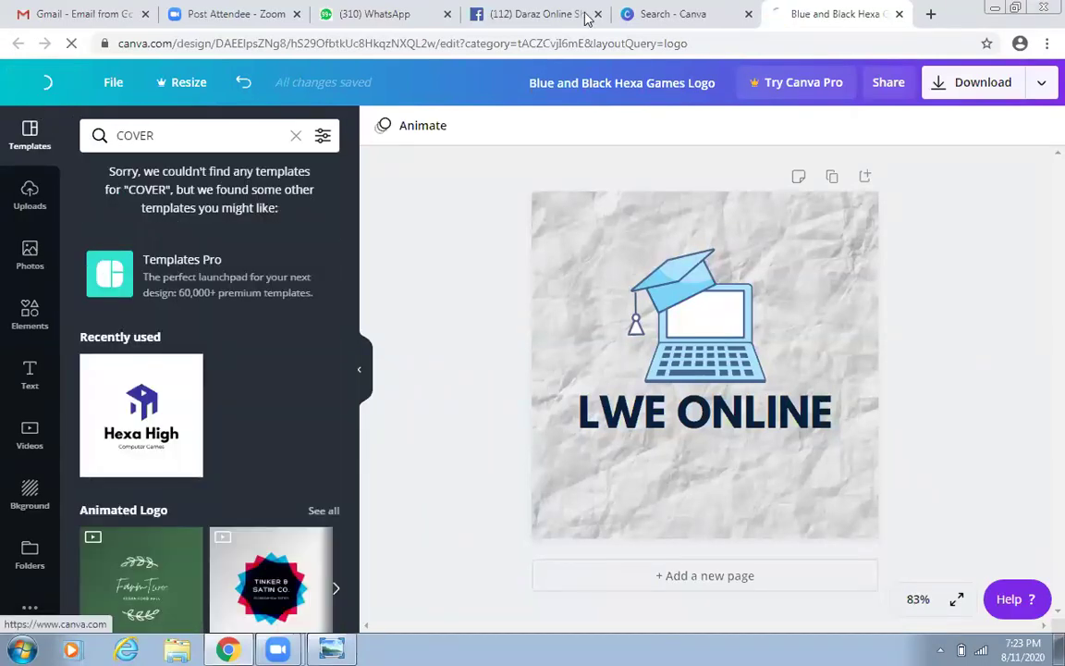
click(741, 20)
click(749, 15)
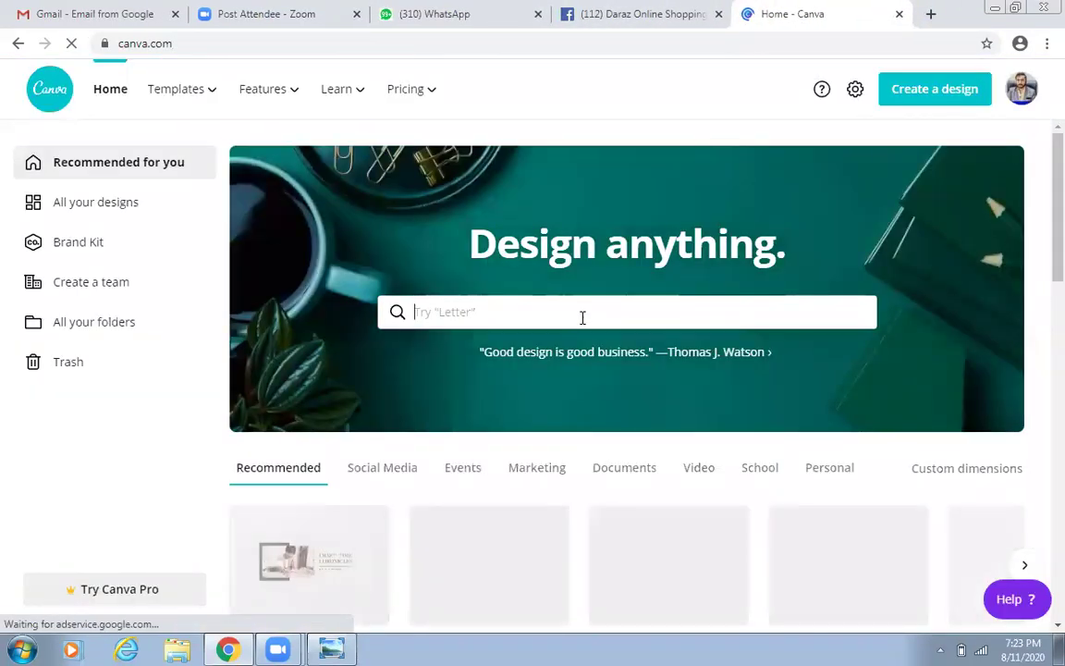
Search the home page for "COVER" and open the Facebook Cover templates.
click(583, 318)
text(cOVER)
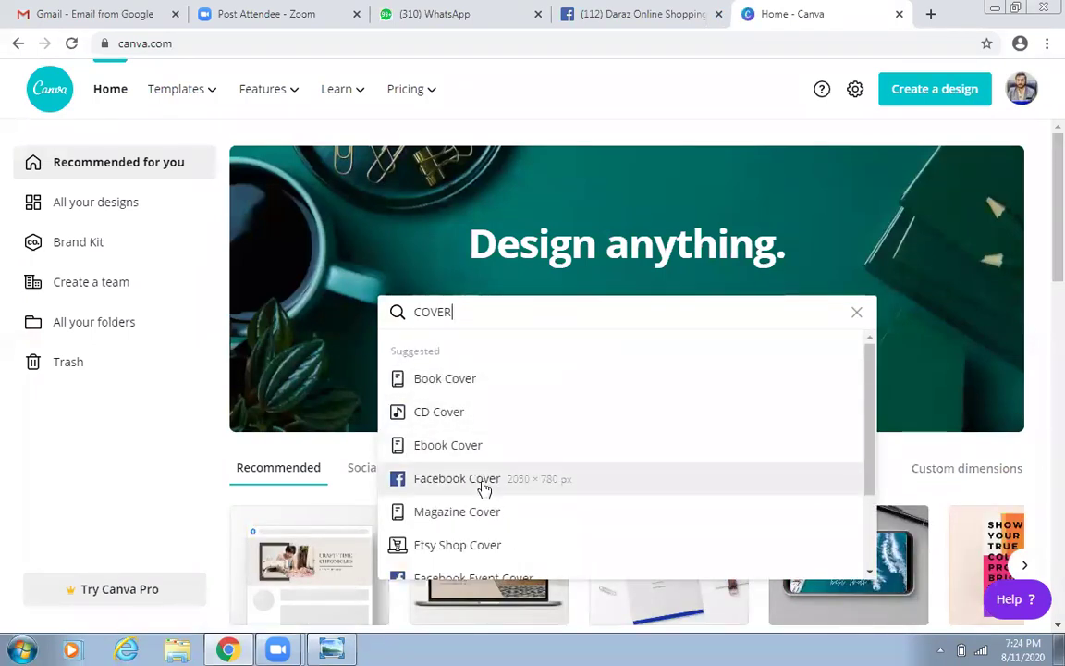
click(480, 488)
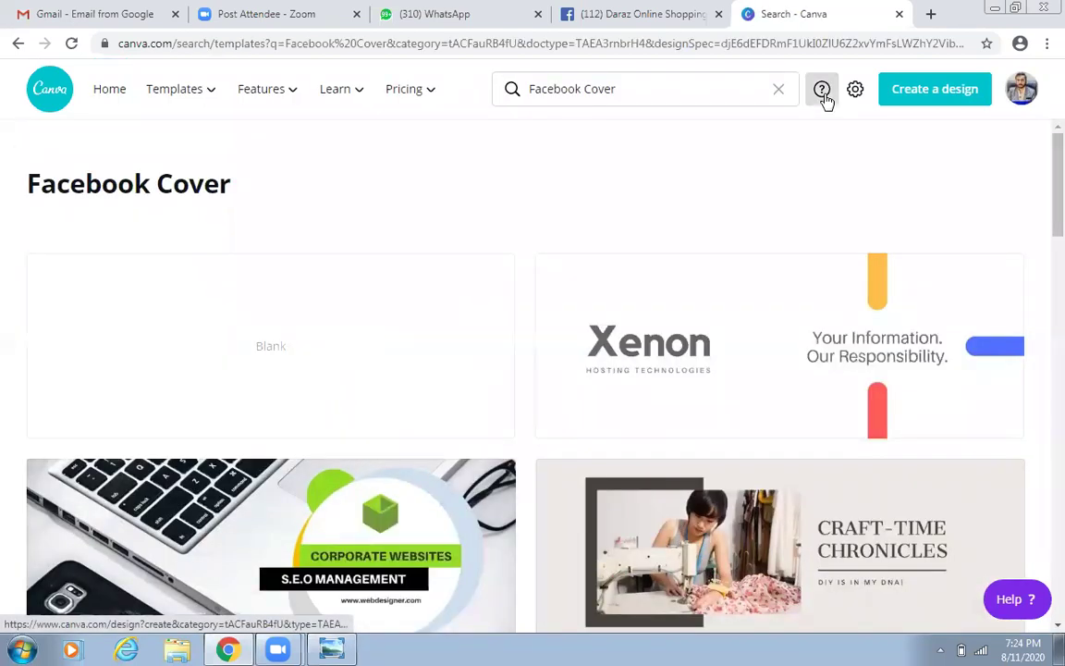
Open a new browser tab and bring up Google results using the quick search terms "GO" and "GOO".
click(931, 14)
text(GO)
key(Return)
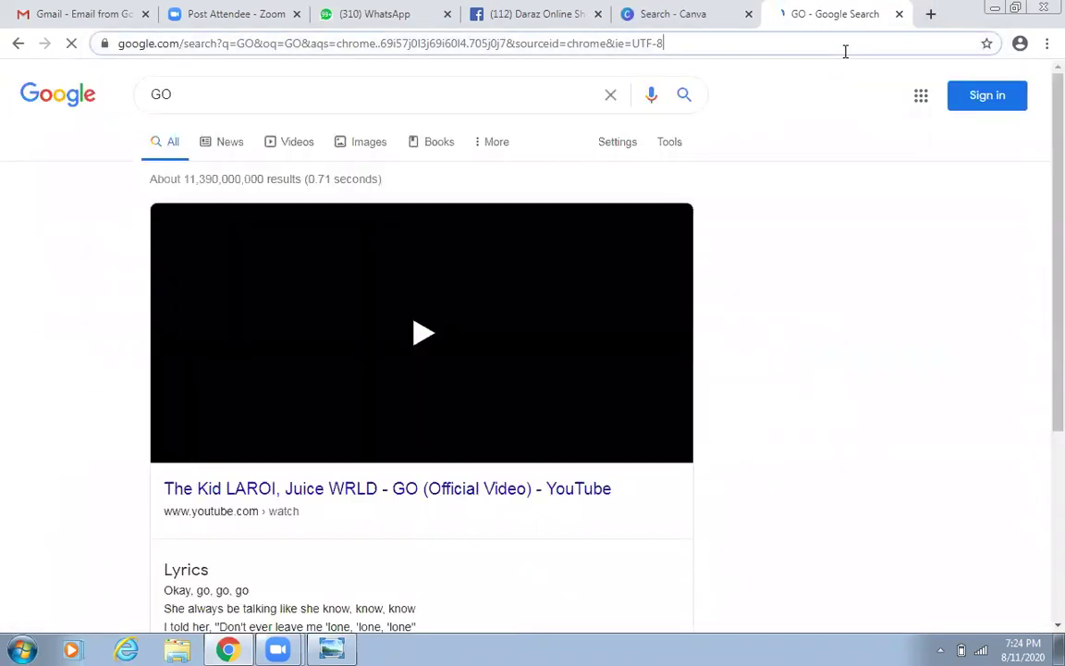
click(845, 51)
text(GOO)
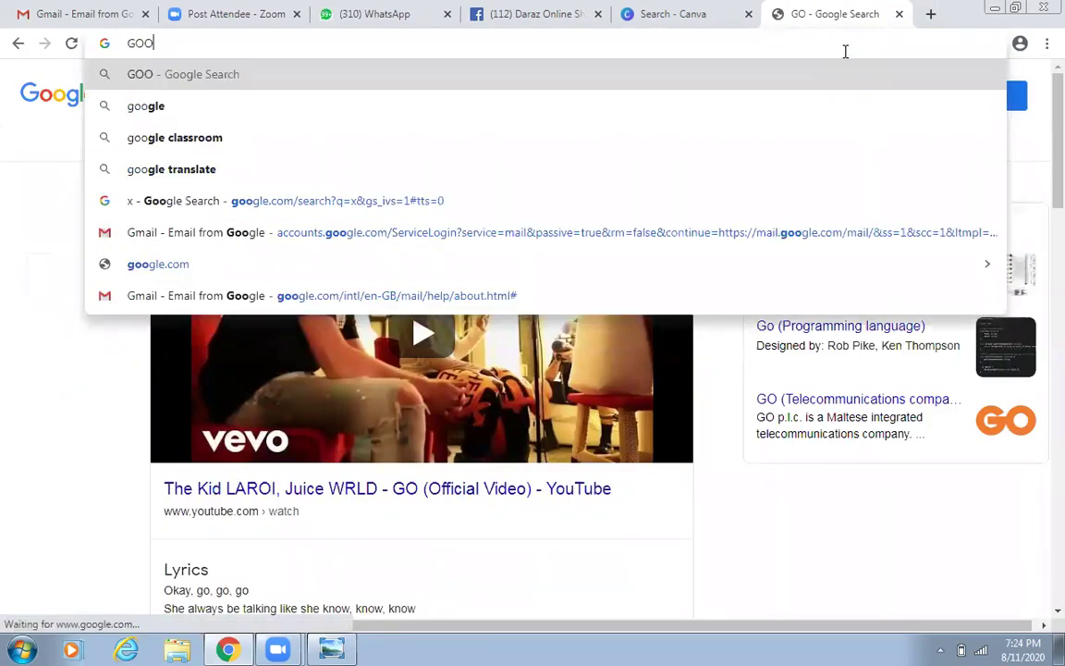
key(Return)
Replace the Google query with "SOCIAL MEDAI DESIGNS SIZES DIMDENSIONS" and run the search.
click(215, 86)
double_click(216, 86)
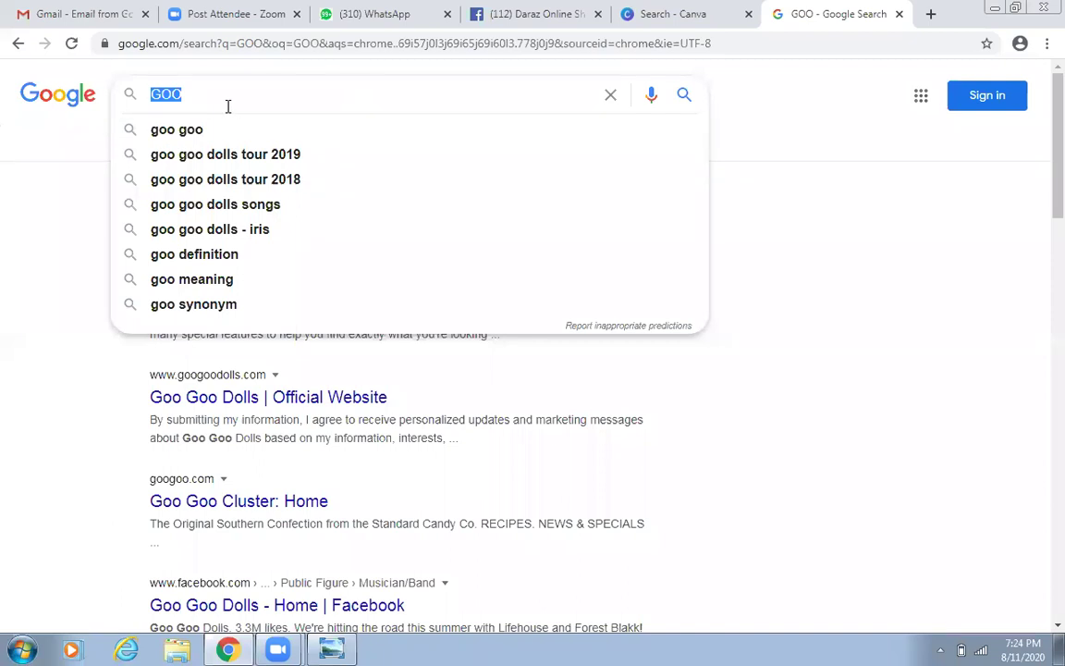
text(FACE)
key(BackSpace)
key(BackSpace)
key(BackSpace)
key(BackSpace)
text(SCO)
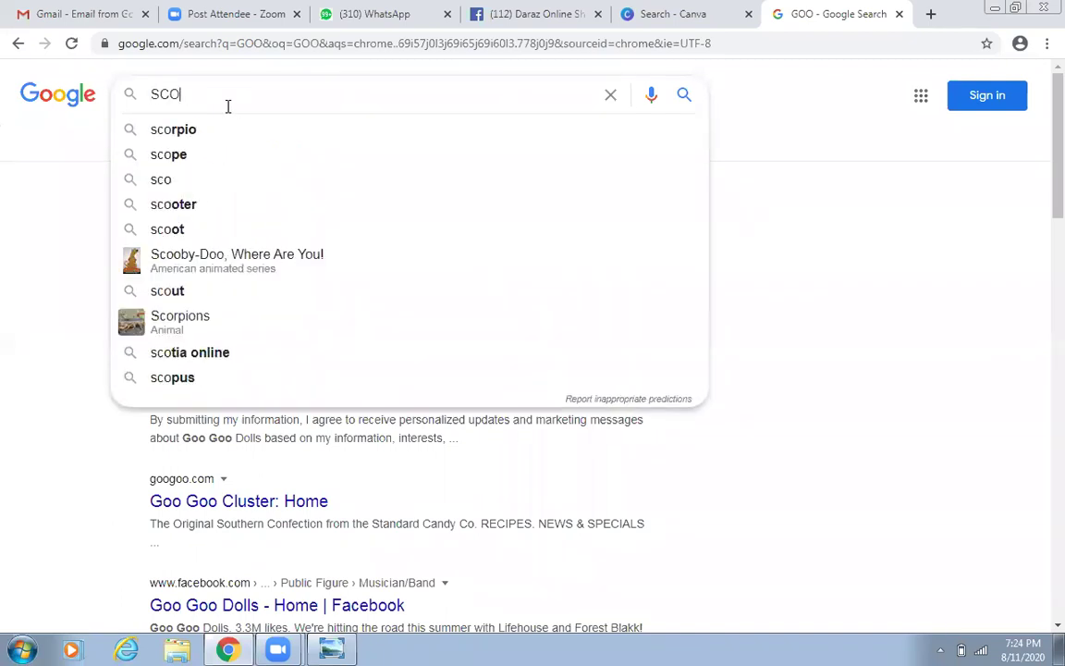
key(BackSpace)
key(BackSpace)
text(OCIAL MEDAI DESIGNS SIZES DIM)
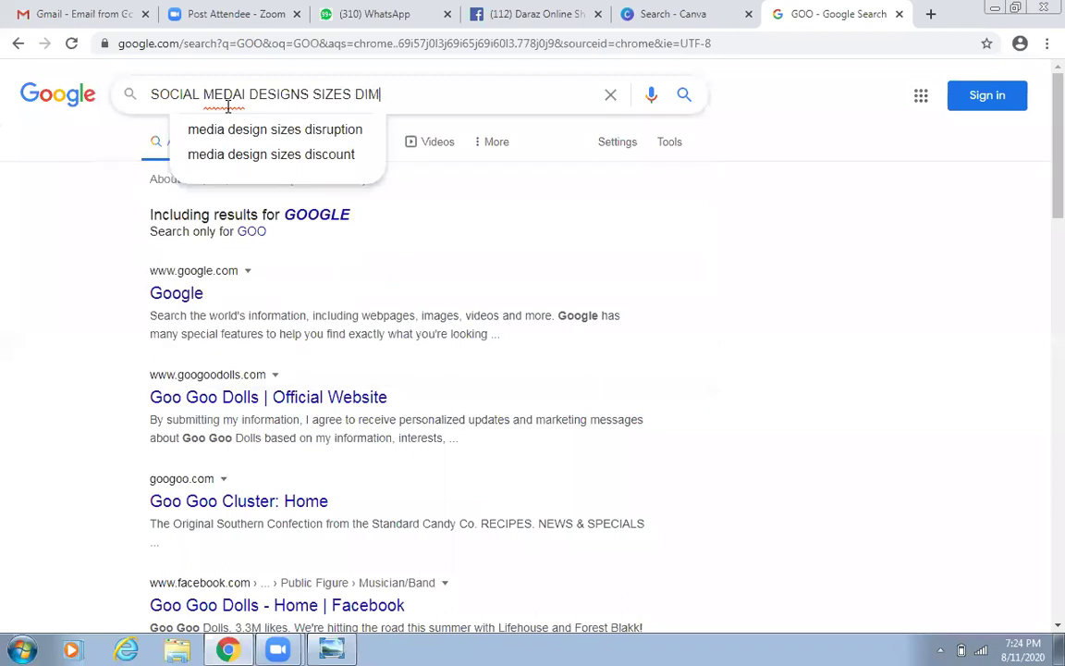
text(DENSIONS)
key(Return)
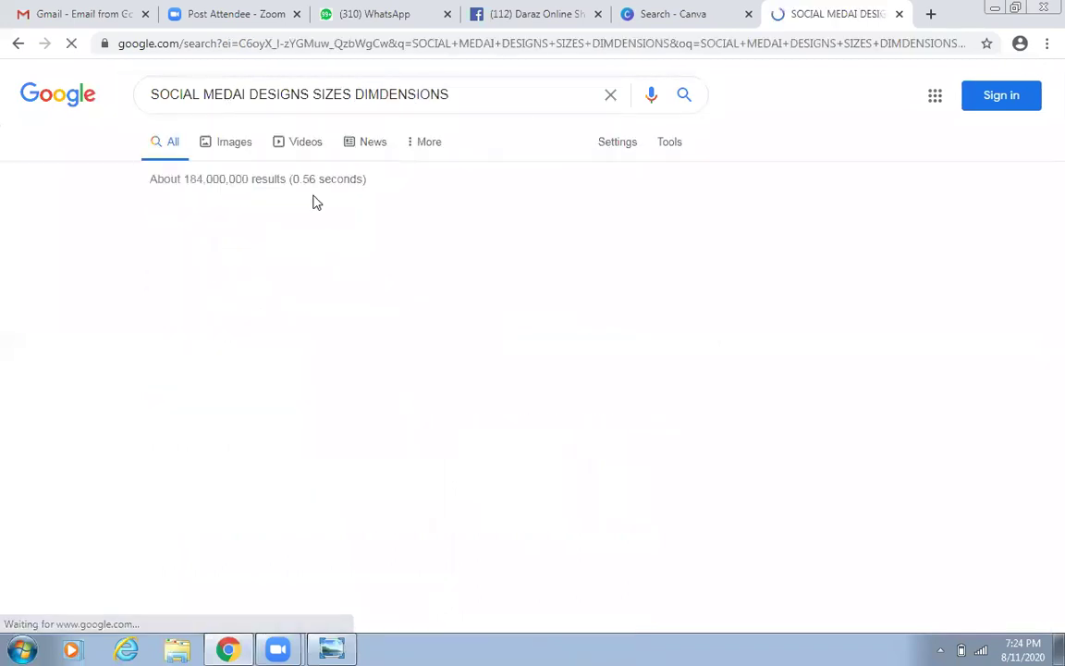
Open the SocialPilot article "The Complete Social Media Image Sizes Cheat Sheet" from the search results.
click(330, 219)
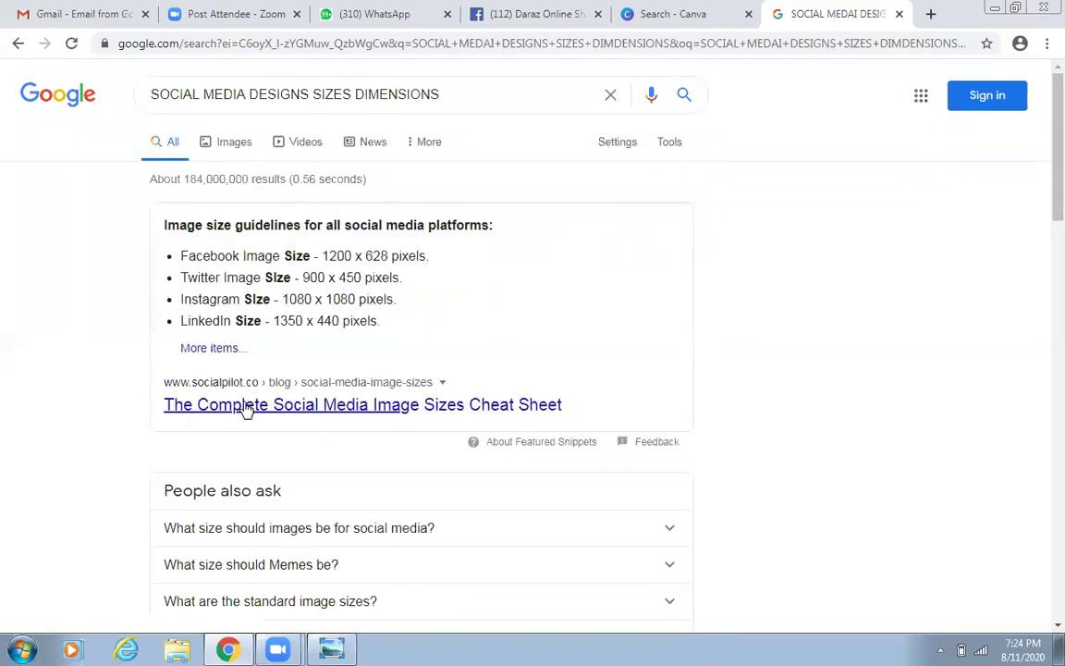
click(245, 410)
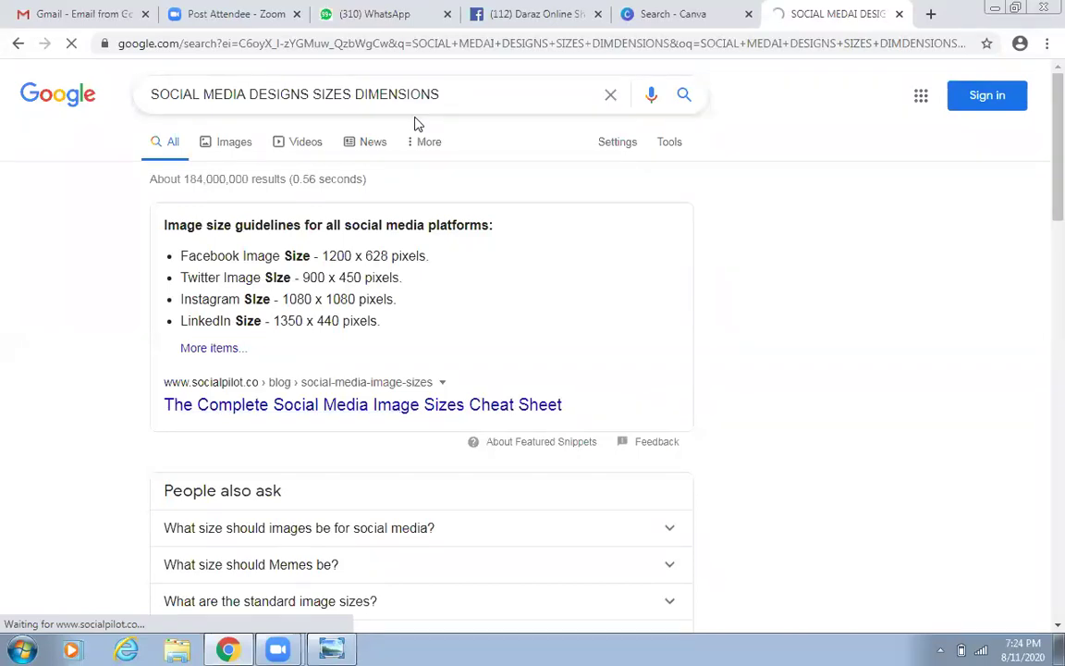
click(369, 37)
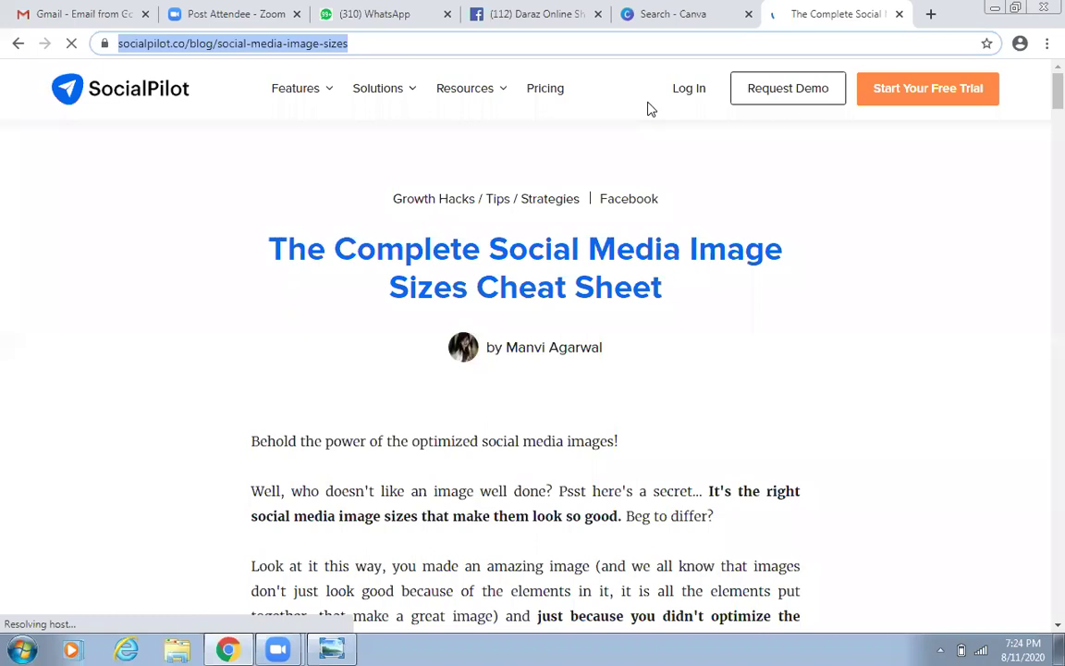
click(1042, 99)
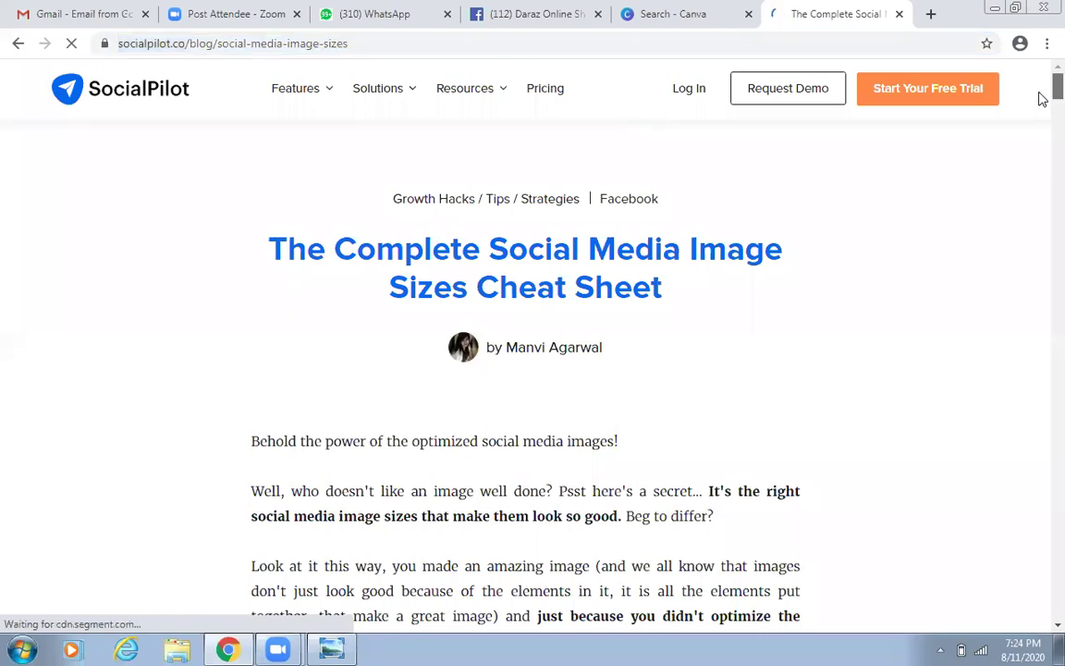
Look through the article's table of contents and Facebook section down to the Facebook page image sizes diagram.
scroll(1040, 113, down, 6)
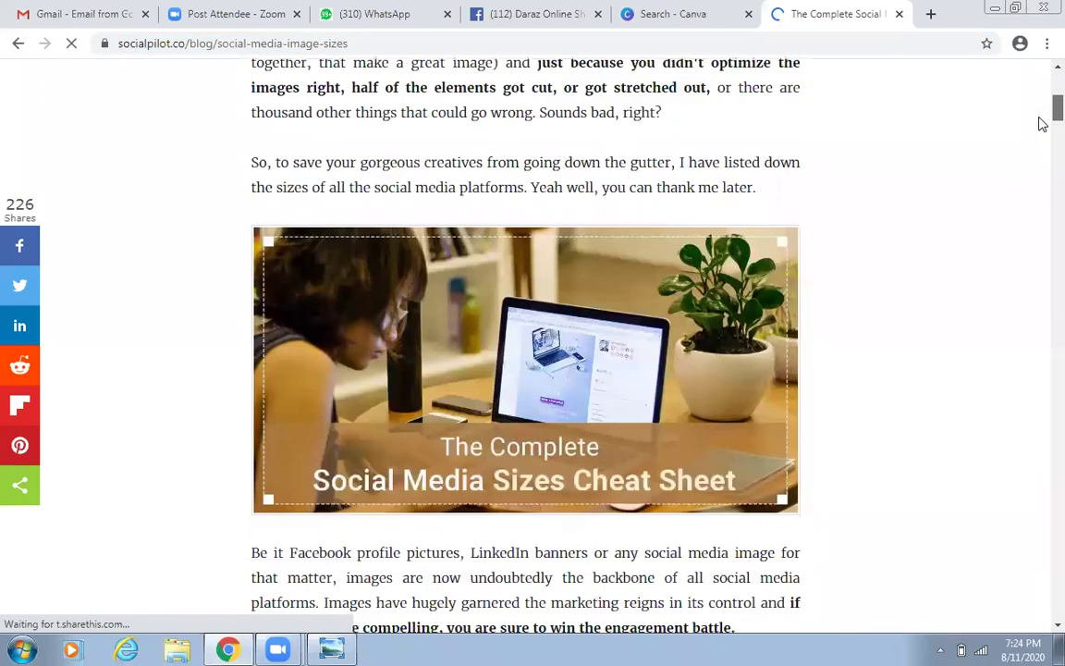
scroll(1042, 148, down, 8)
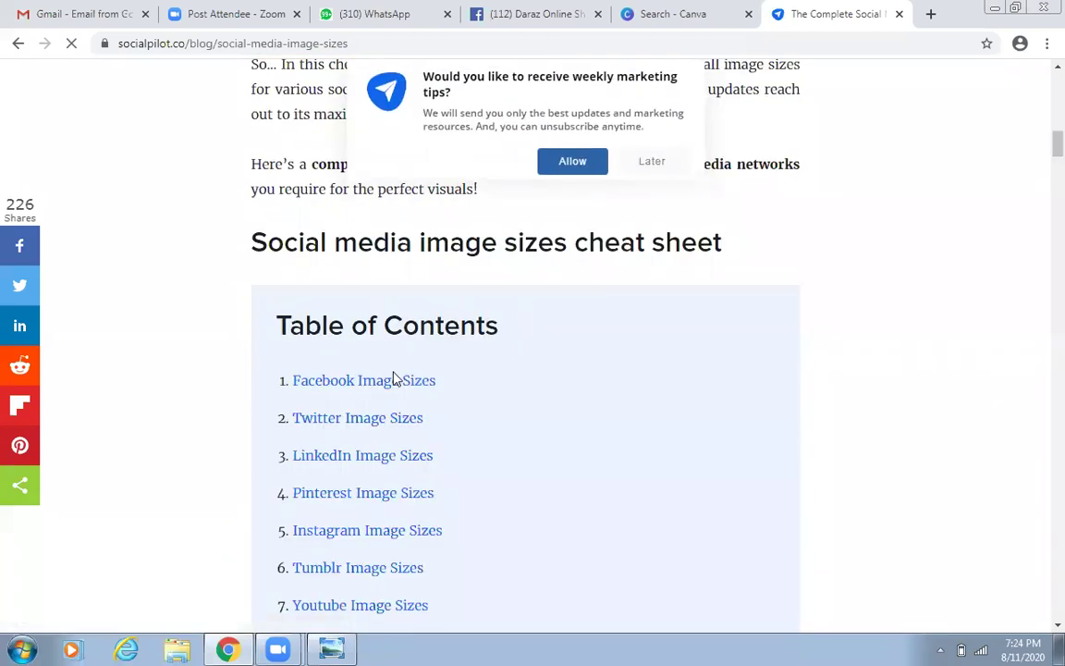
scroll(393, 378, down, 1)
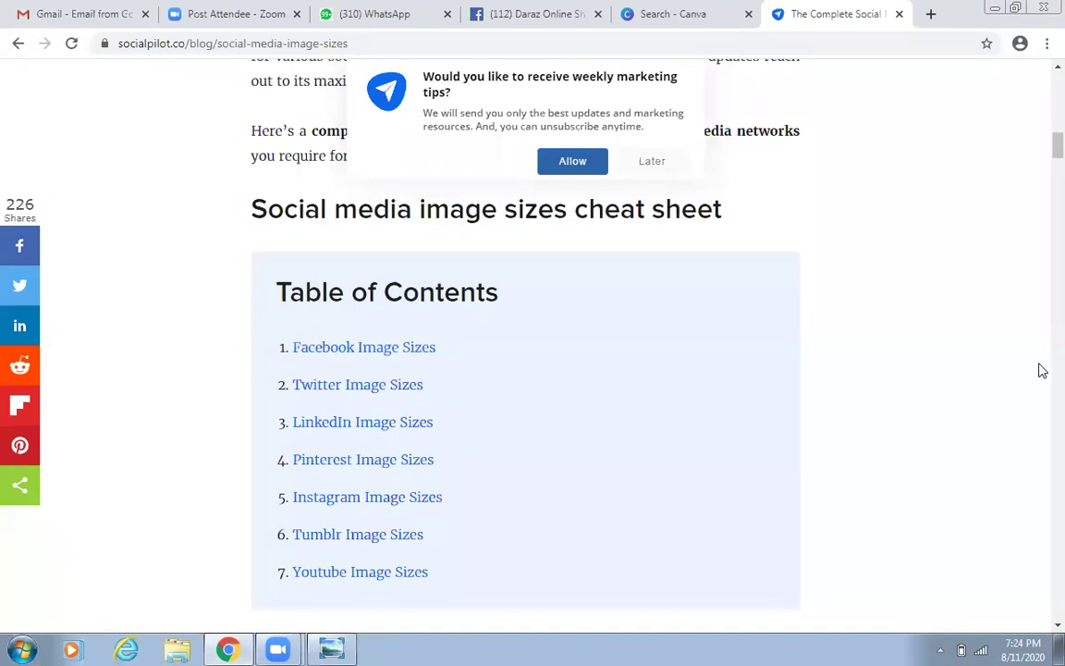
scroll(1042, 157, down, 5)
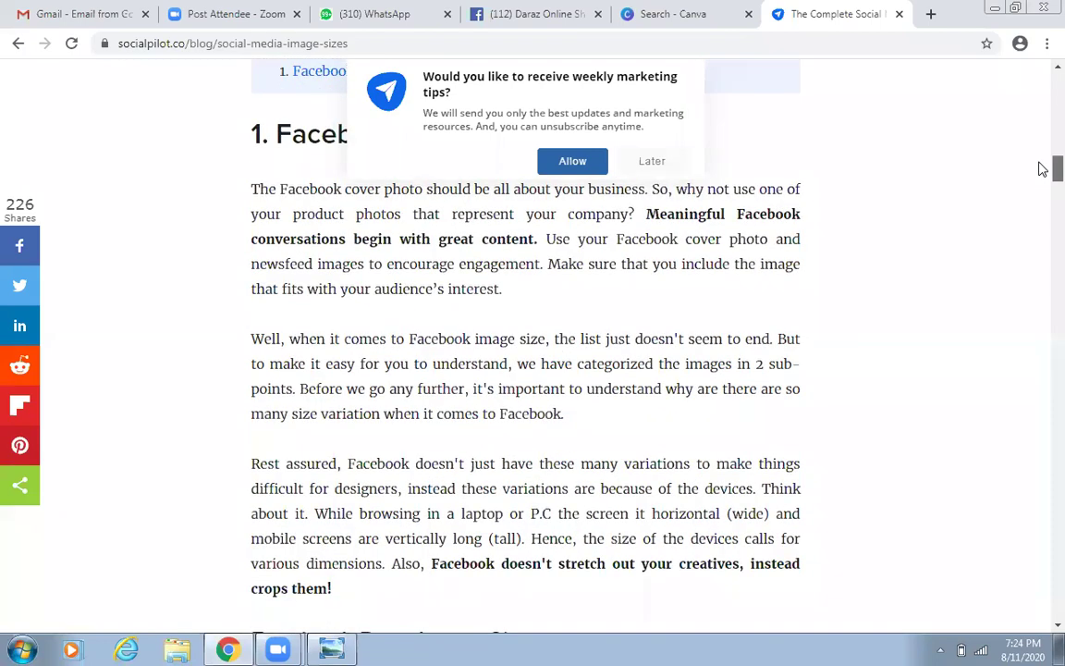
scroll(1040, 173, up, 3)
scroll(1041, 173, down, 2)
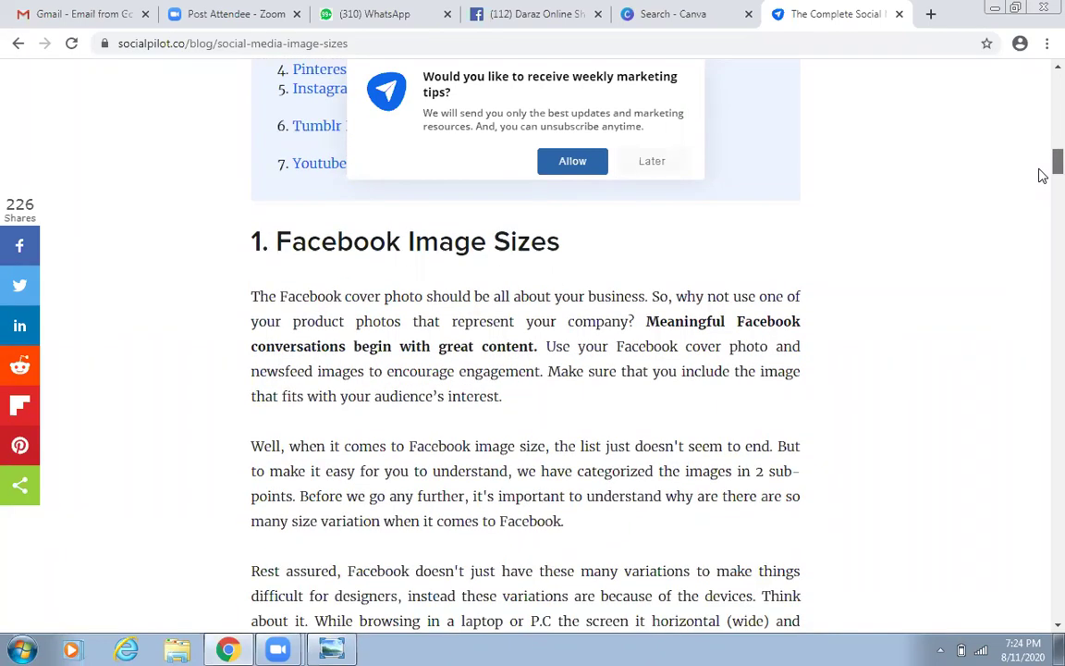
scroll(1042, 176, down, 3)
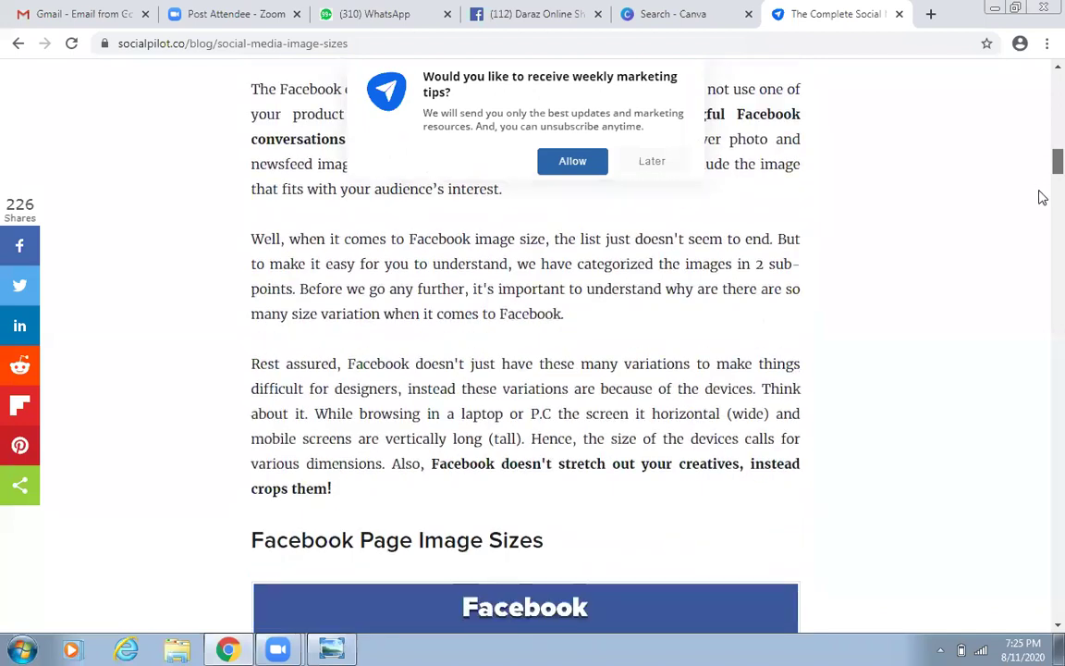
scroll(1042, 197, down, 2)
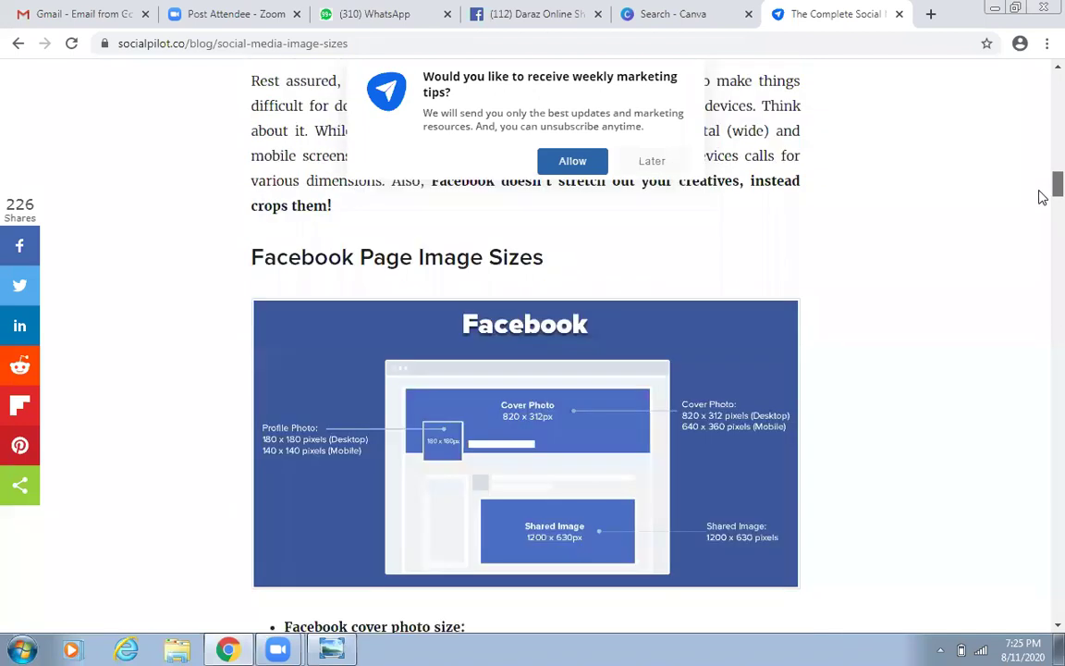
scroll(1043, 197, down, 1)
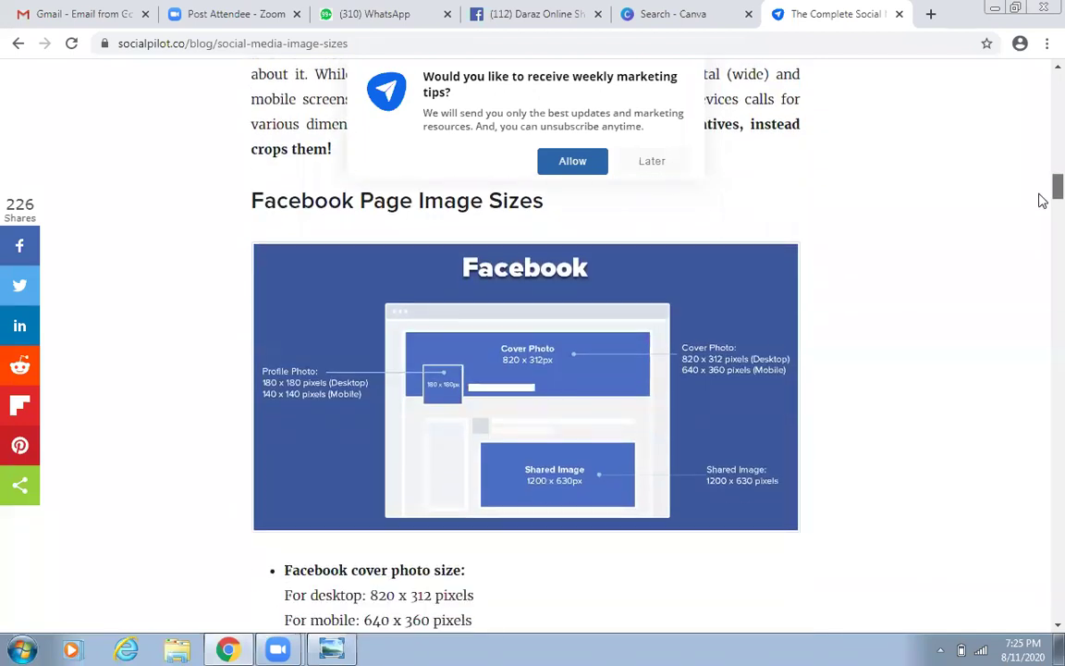
Enlarge the page to 150%, decline the weekly marketing tips prompt, and examine the Facebook cover, profile and shared image sizes.
click(1046, 44)
click(995, 200)
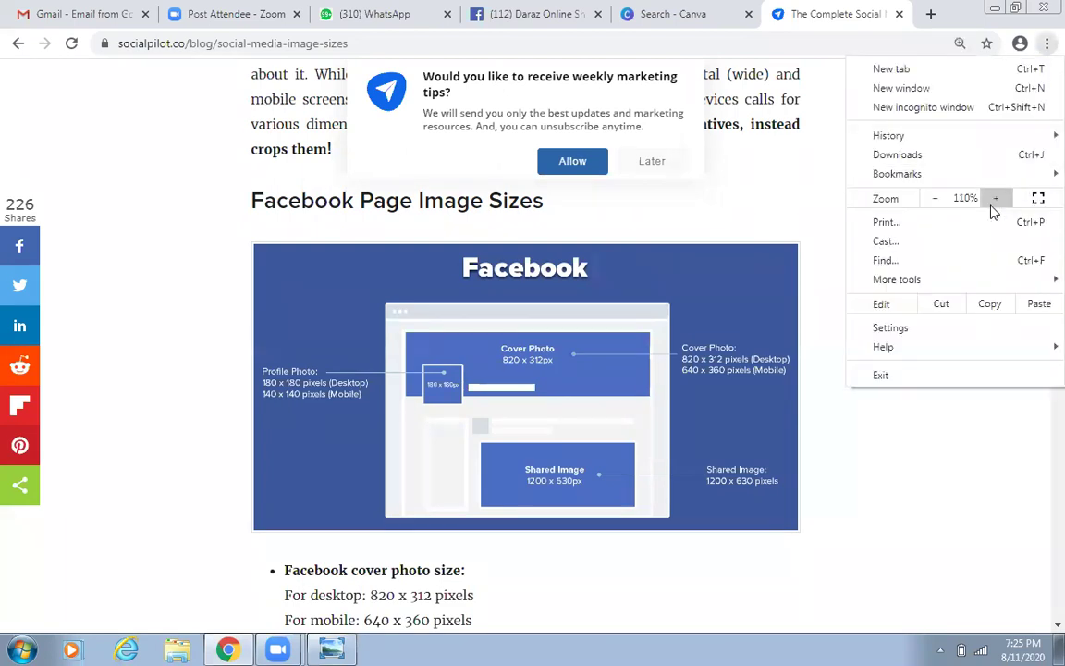
click(995, 200)
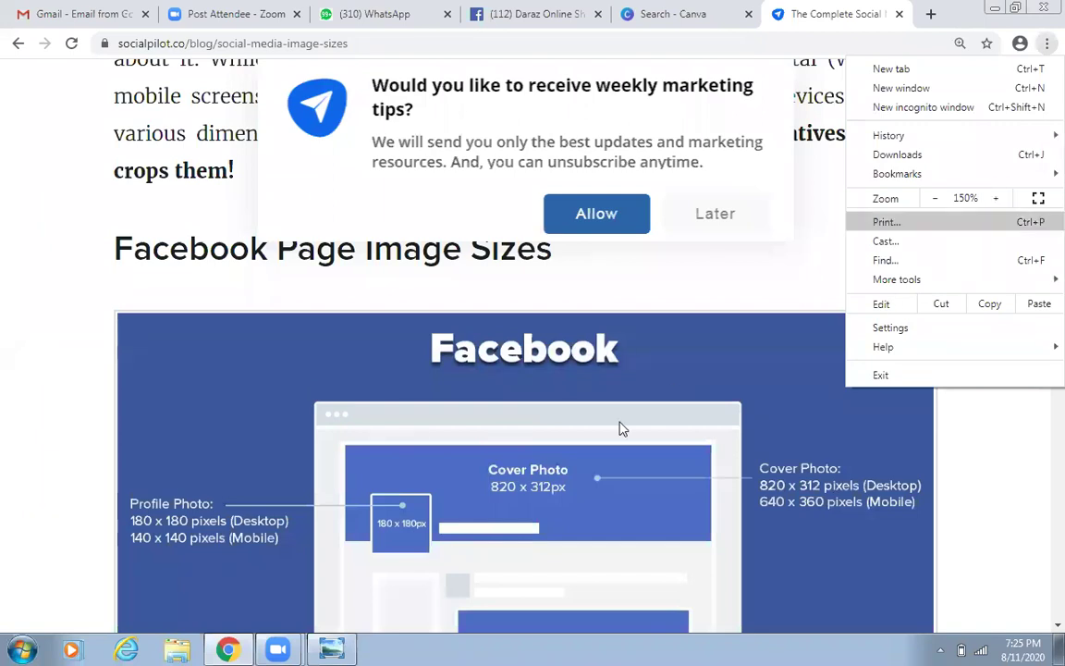
click(1039, 447)
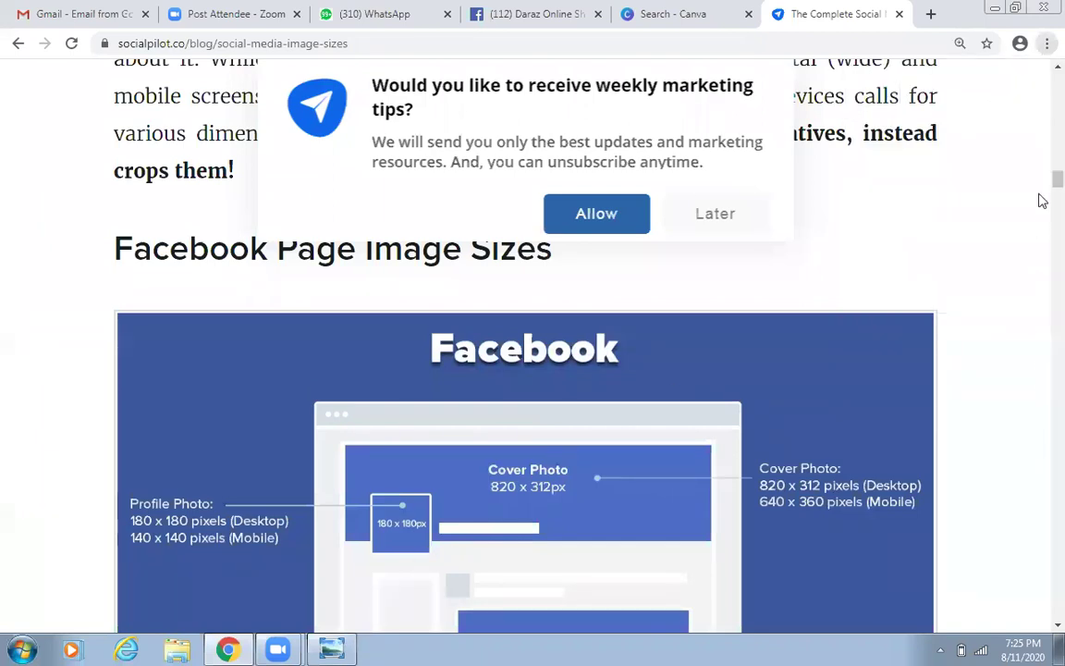
scroll(1042, 189, down, 2)
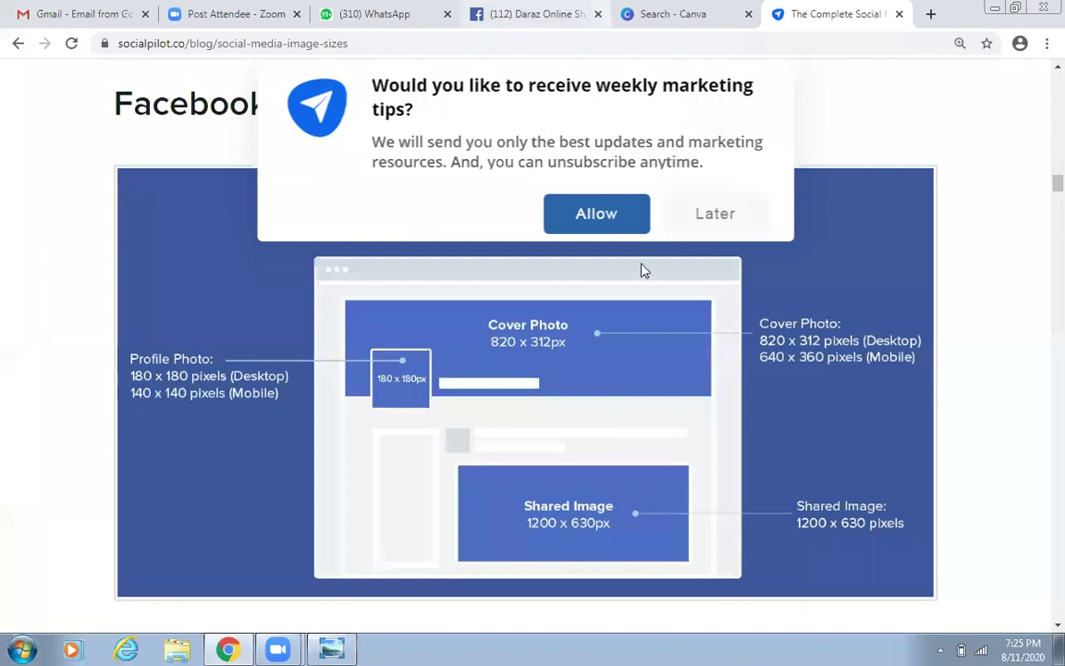
click(706, 222)
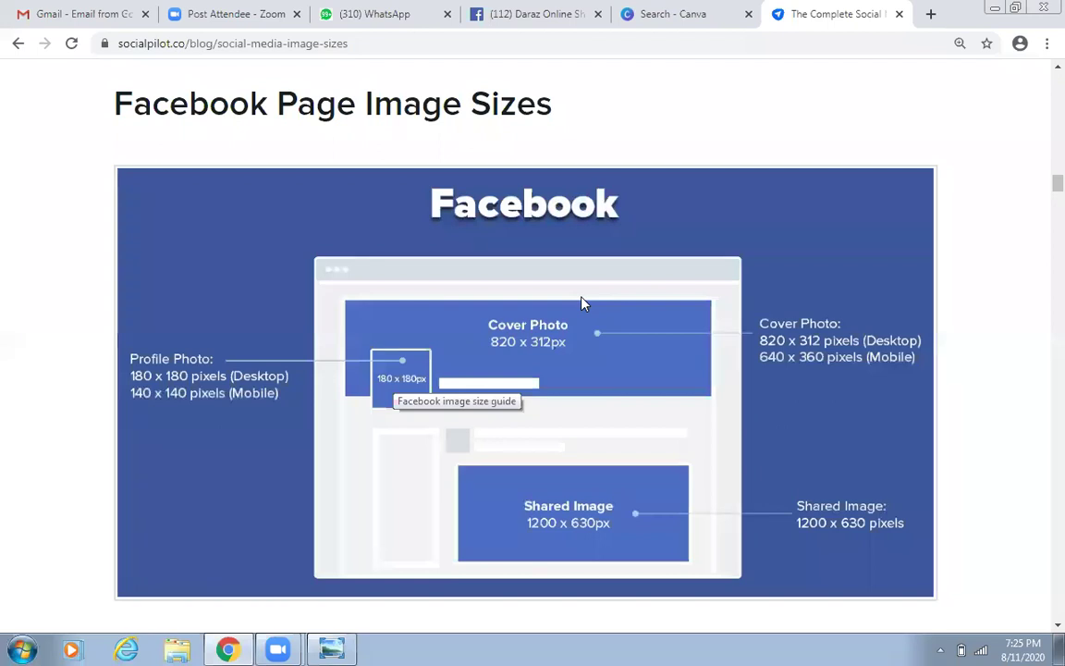
Switch back to Canva, return to its home page, and open the LWE ONLINE logo from the recent designs.
click(664, 13)
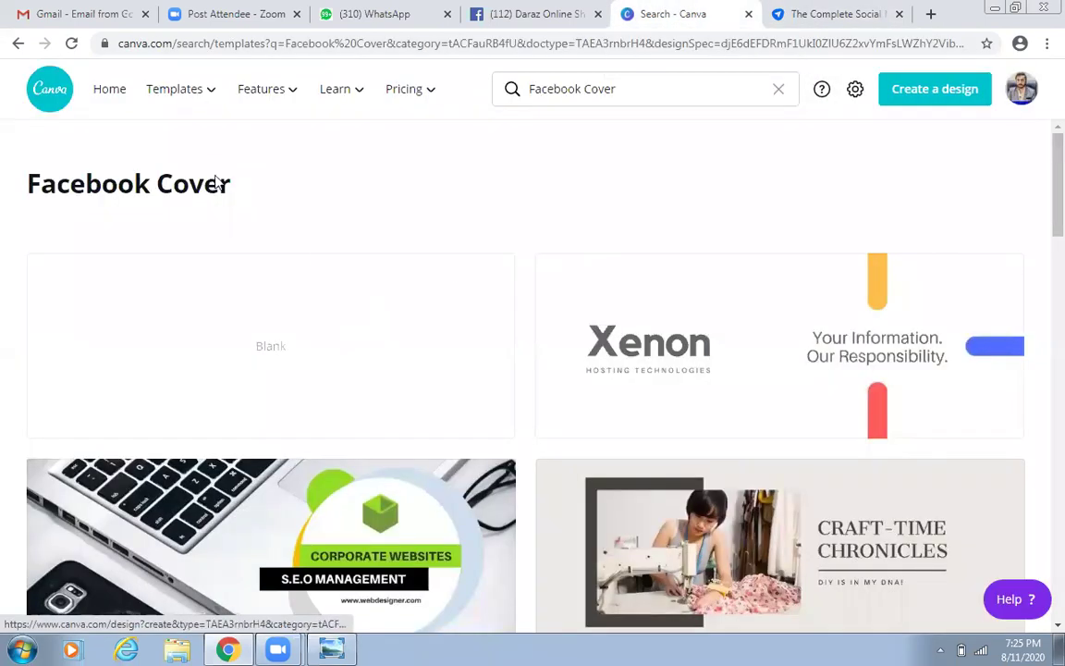
click(37, 92)
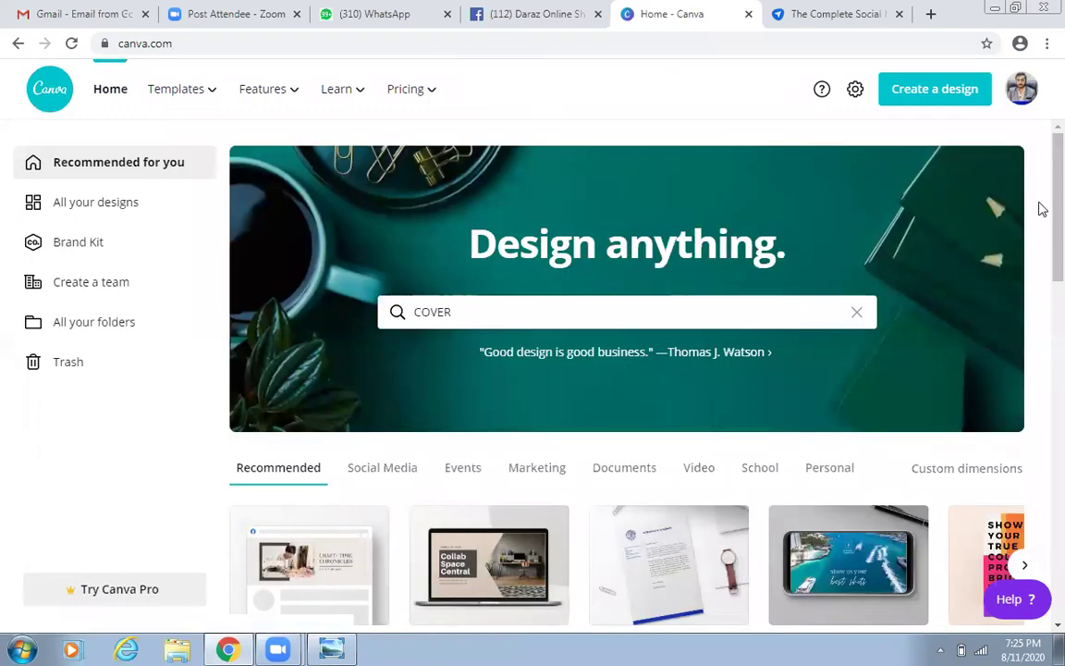
scroll(1039, 266, down, 3)
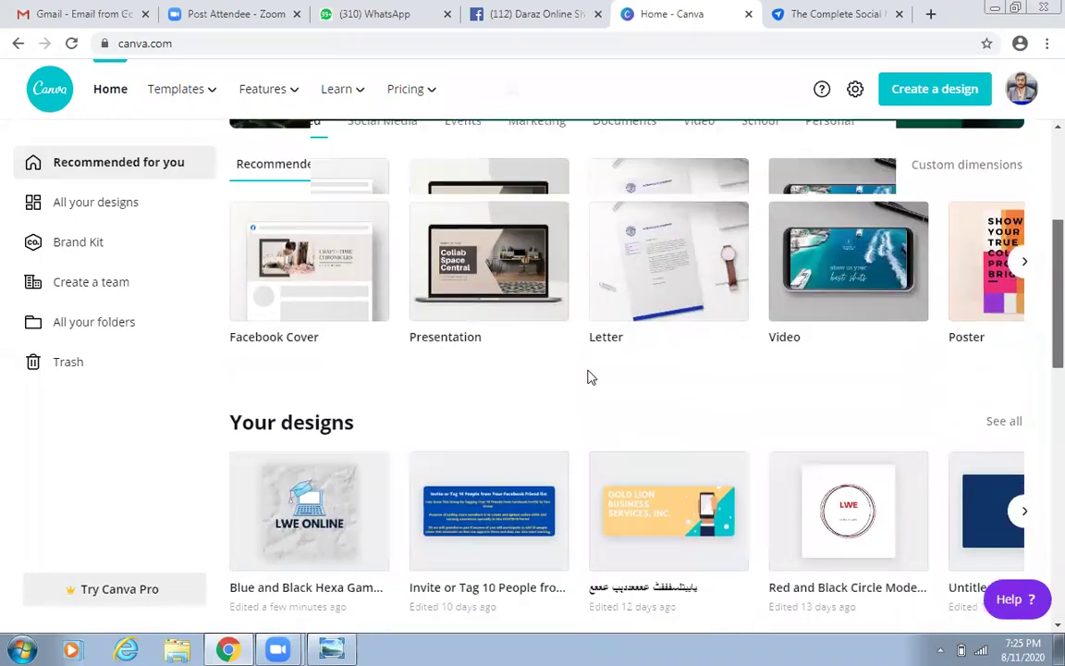
click(370, 367)
click(335, 398)
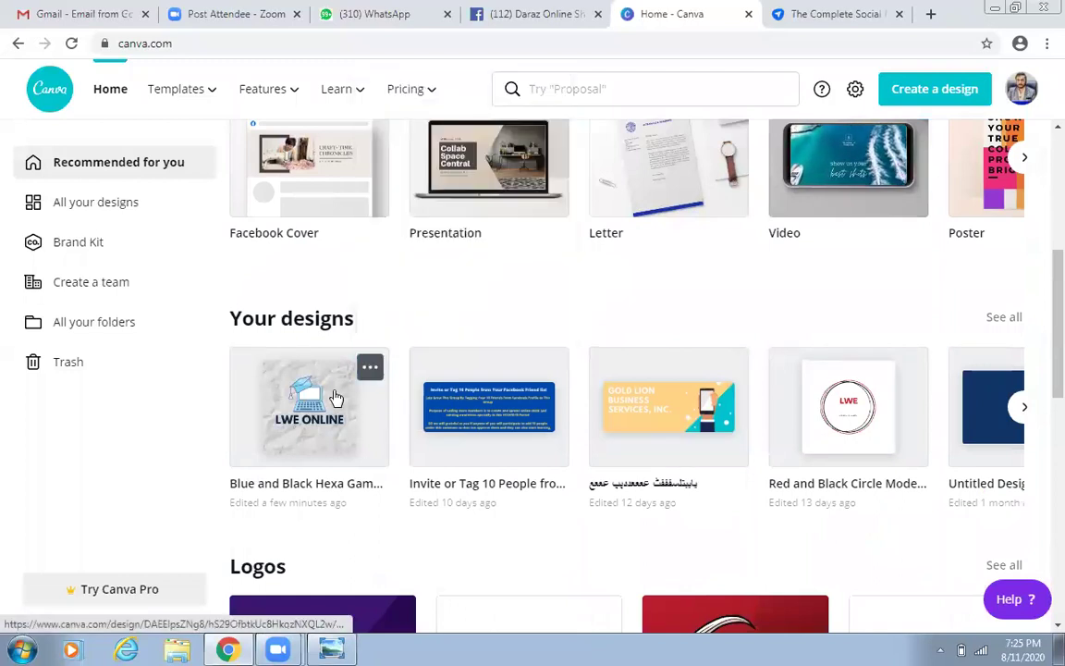
click(312, 437)
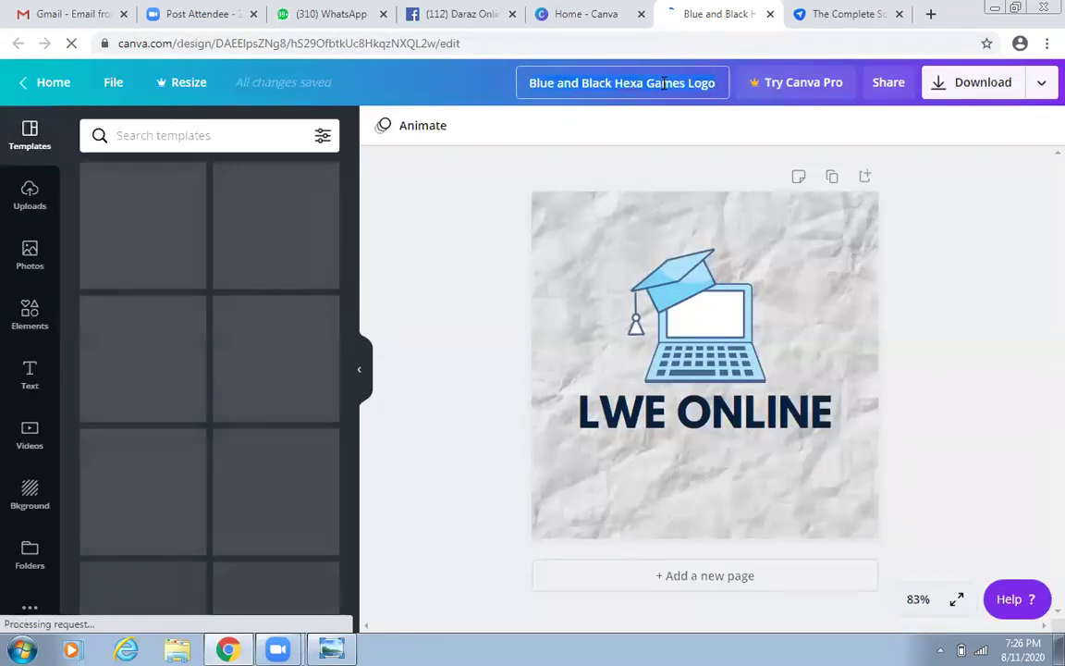
Rename the logo design to "LWE ONLINE".
click(664, 83)
text(L)
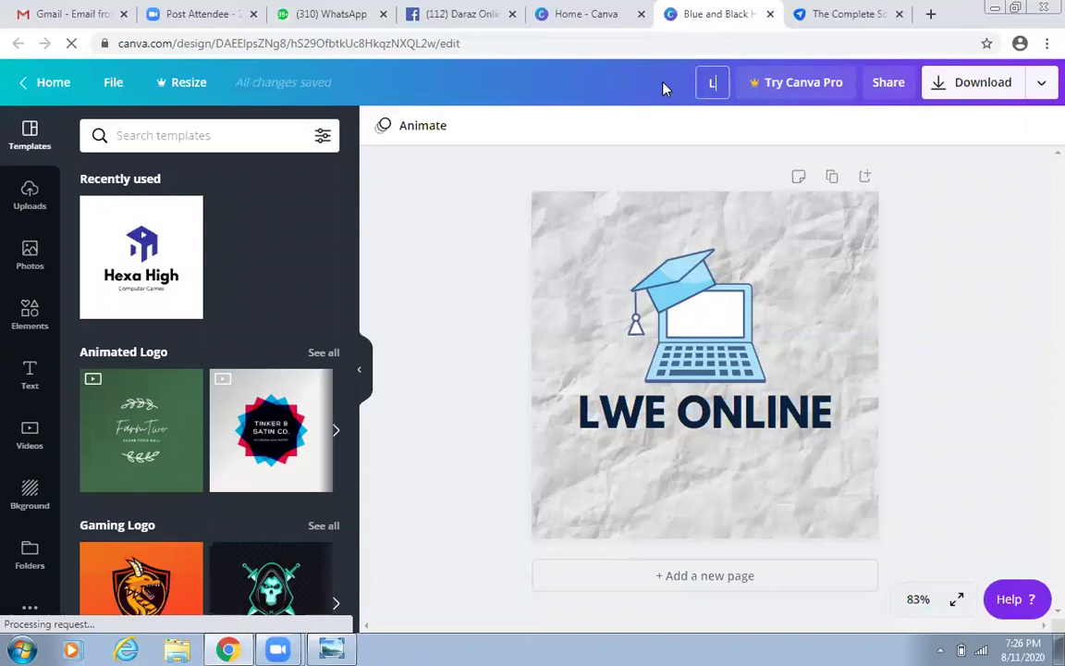
text(WE ONLI)
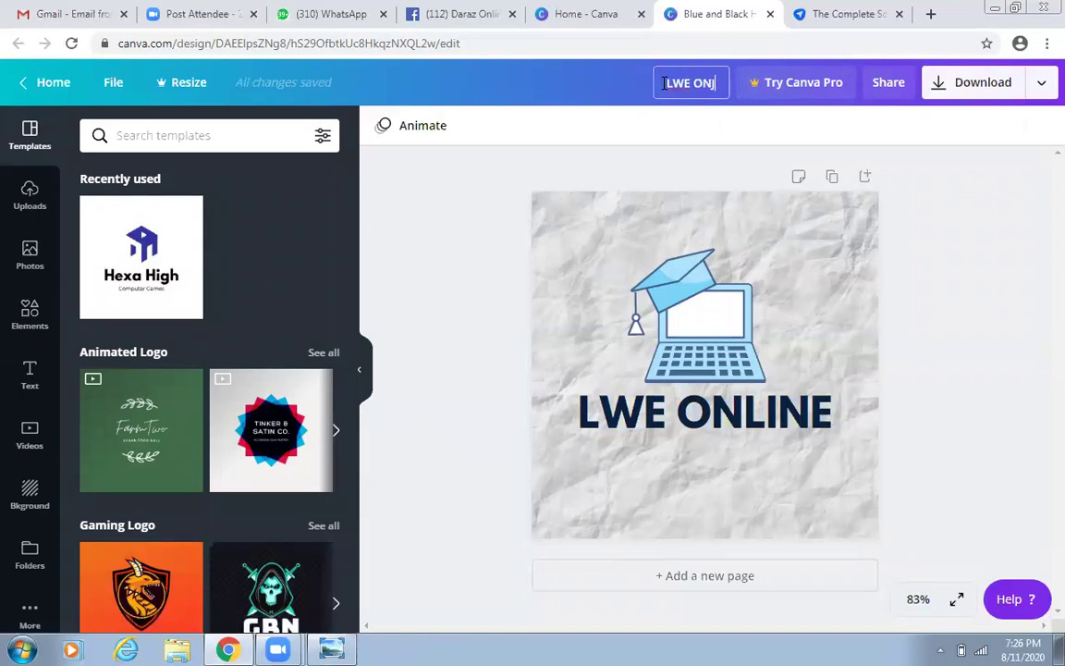
text(NE)
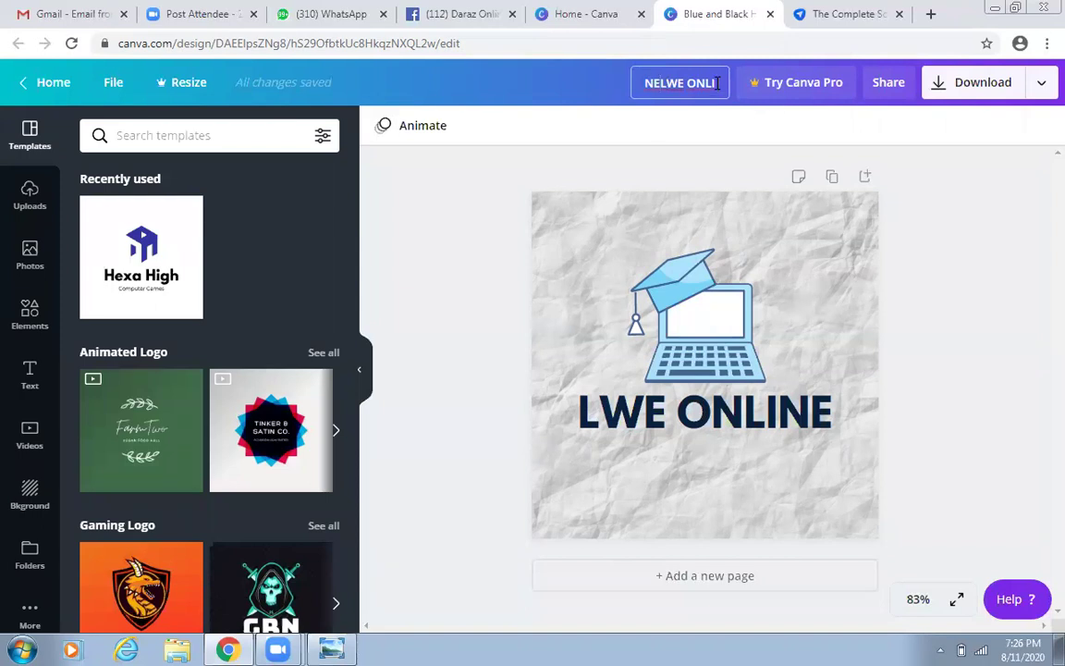
key(ctrl+a)
key(BackSpace)
text(L)
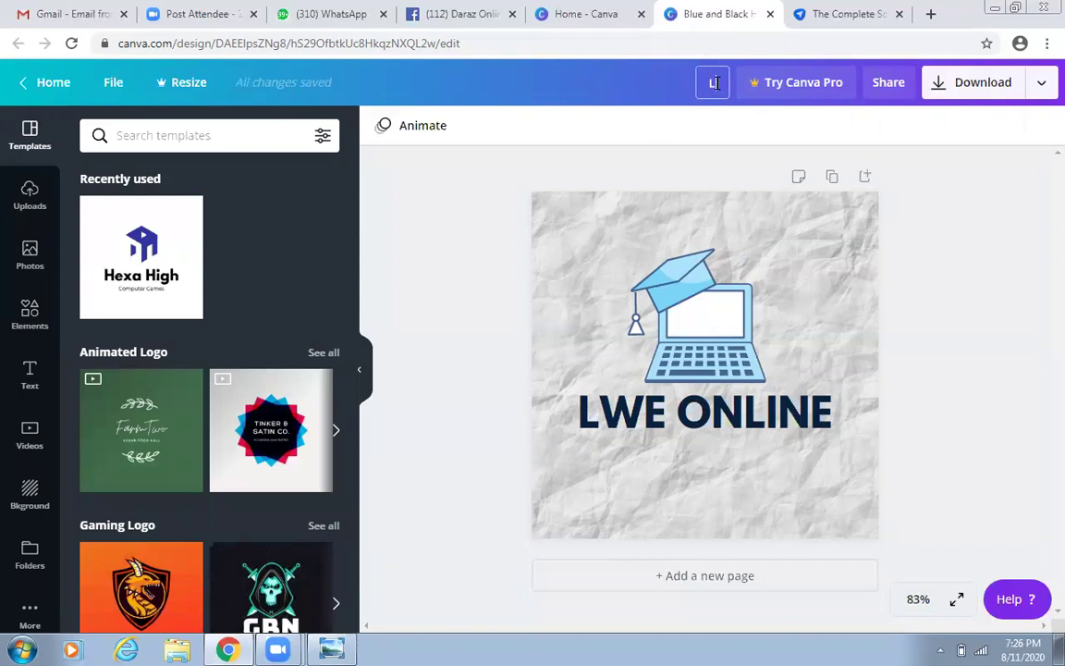
text(WE ONLINE)
click(823, 122)
Open the logo's download options, switch to the Daraz Facebook page and close the enlarged profile photo to view its profile and cover images.
click(985, 90)
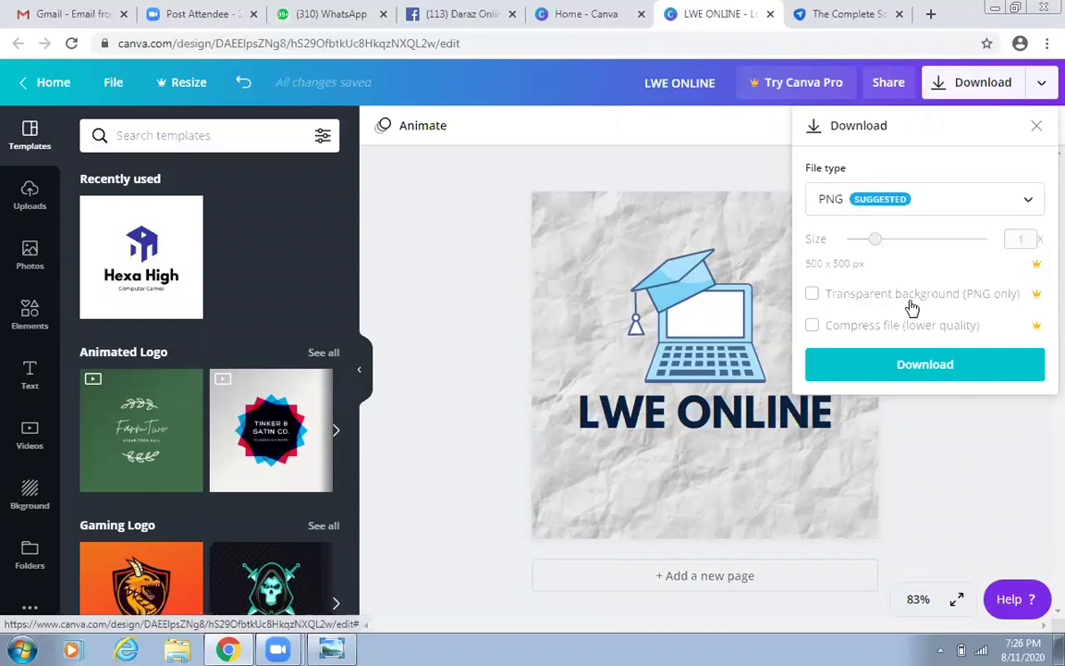
click(458, 14)
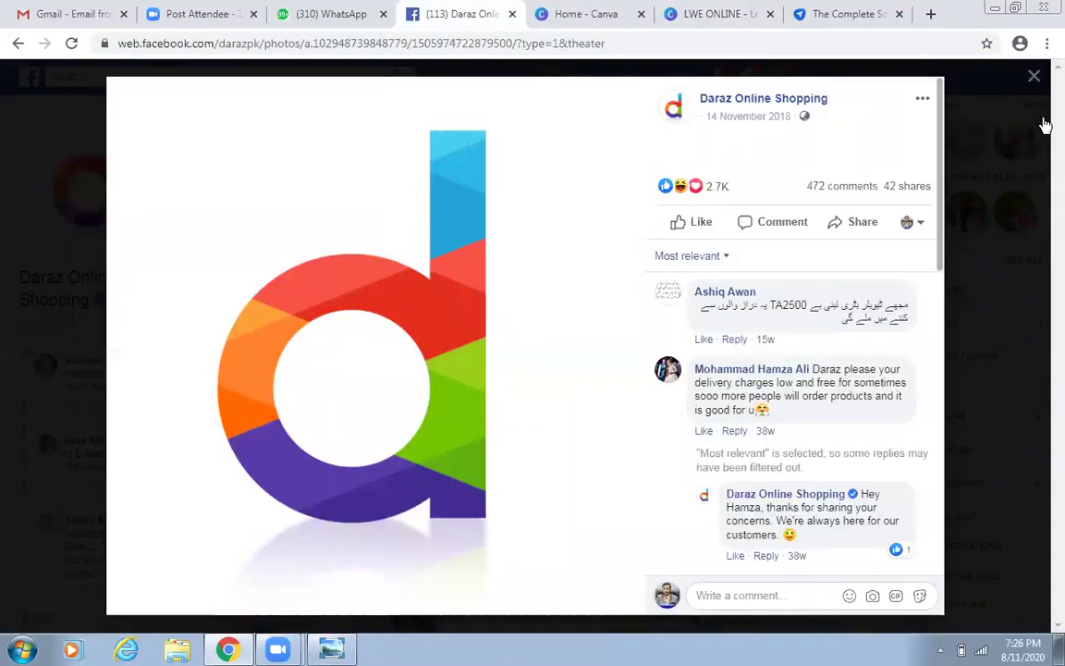
click(1034, 76)
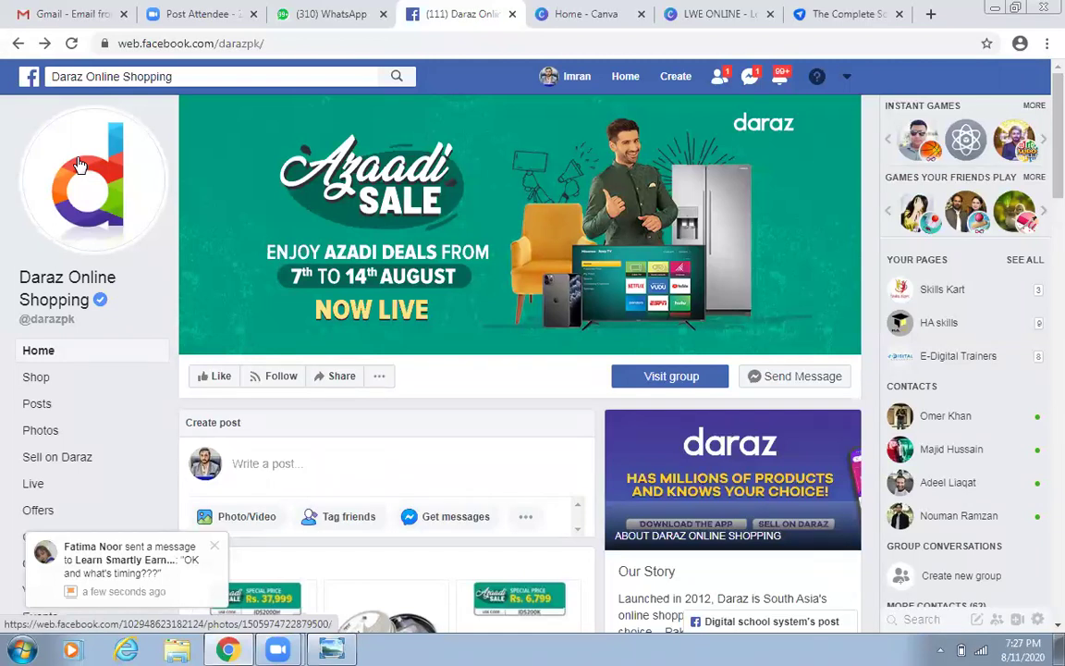
Return to the LWE ONLINE logo design and close its download options.
click(842, 14)
click(712, 13)
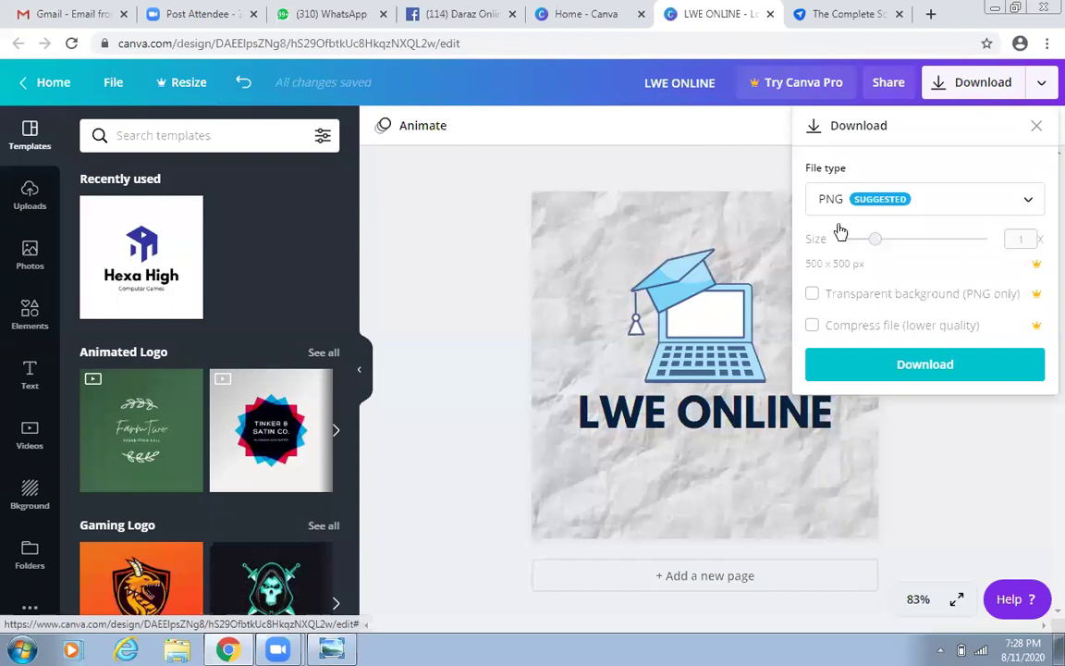
click(469, 339)
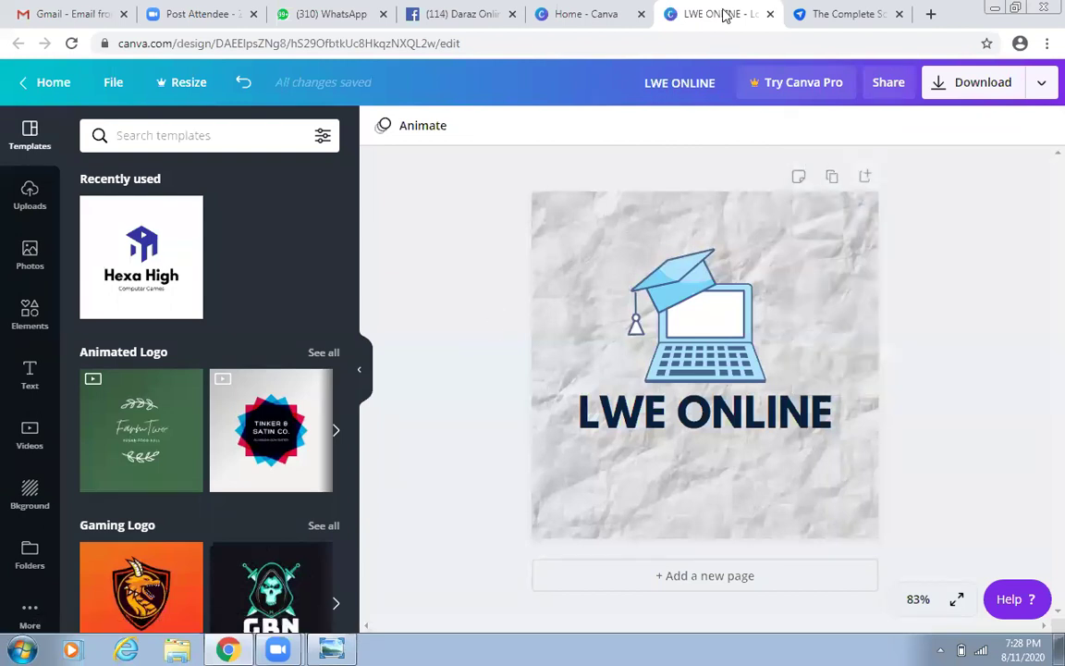
Search Canva's home page for Facebook Cover and look through the template results.
click(568, 23)
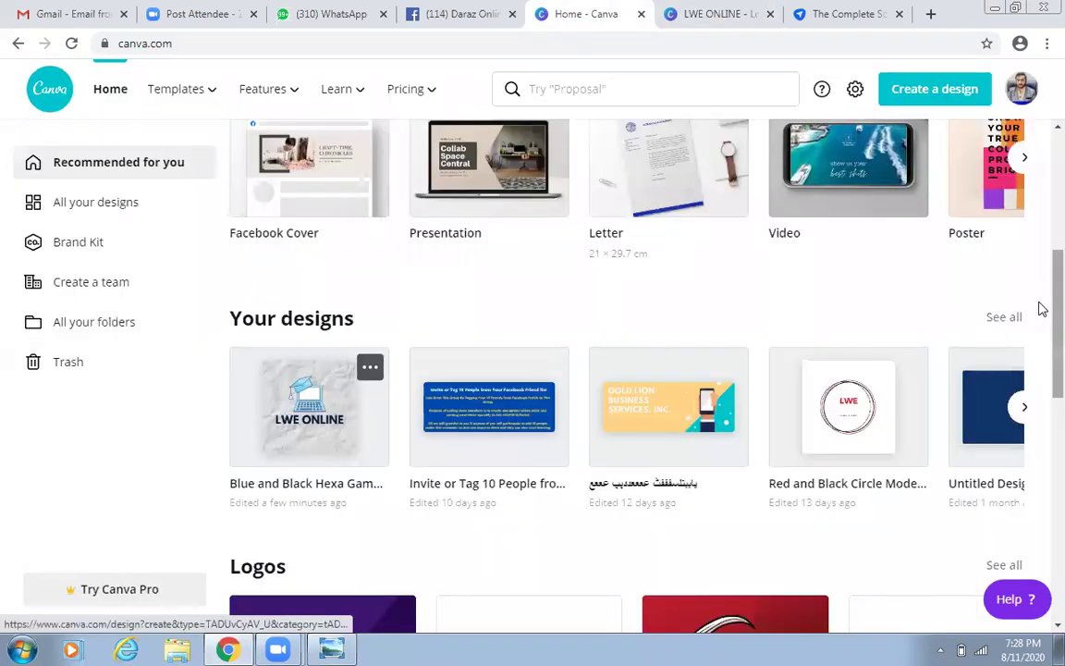
scroll(1040, 213, up, 5)
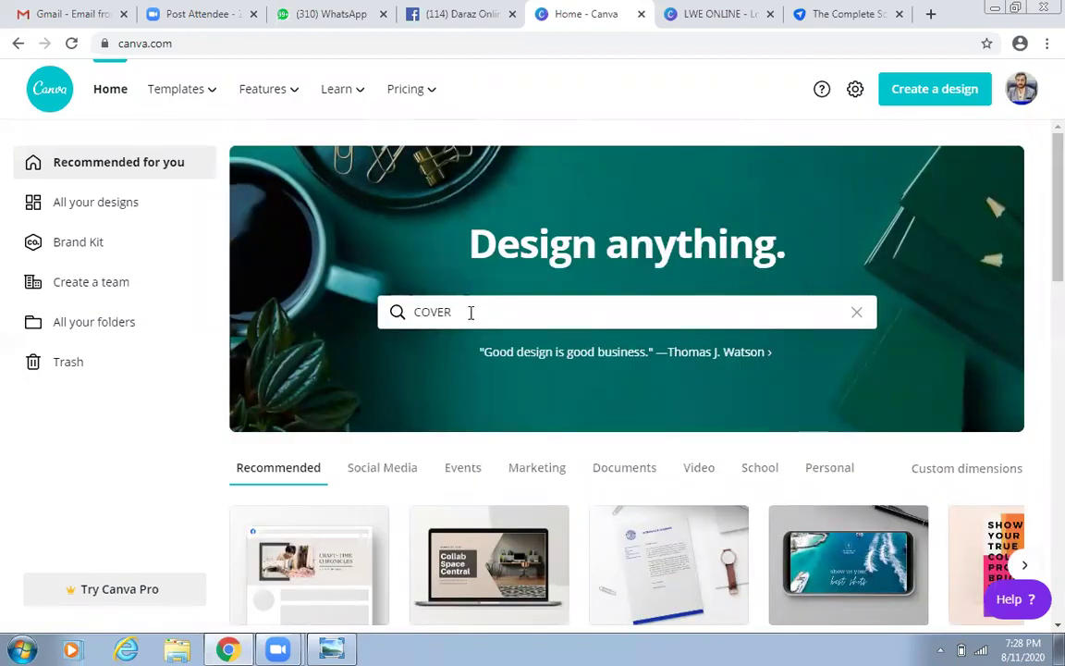
click(470, 312)
click(475, 489)
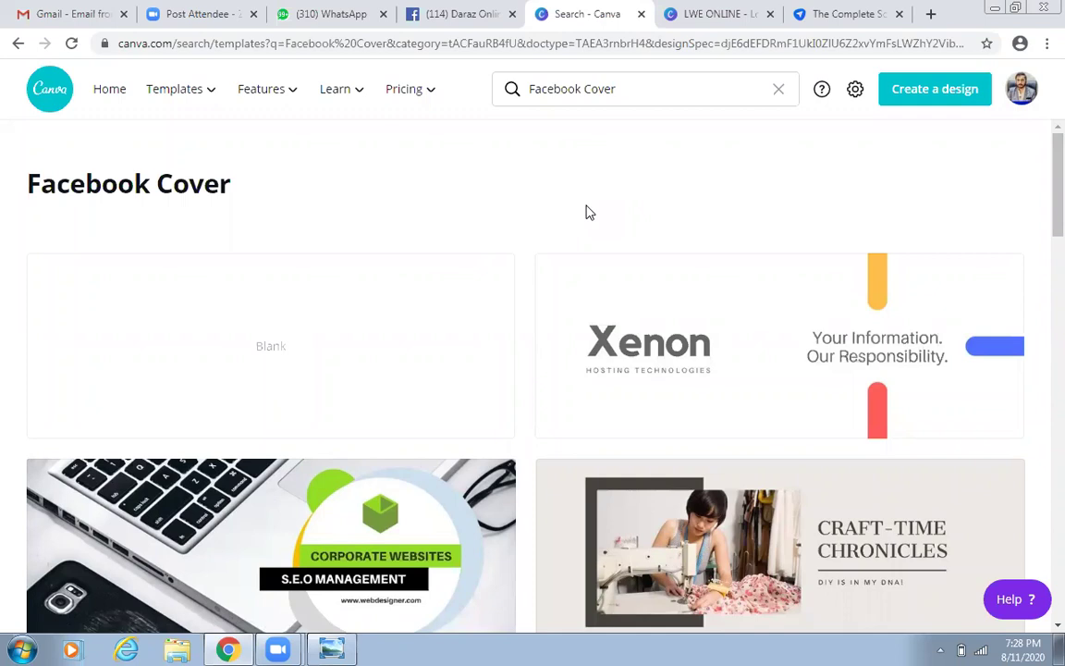
scroll(1040, 188, down, 2)
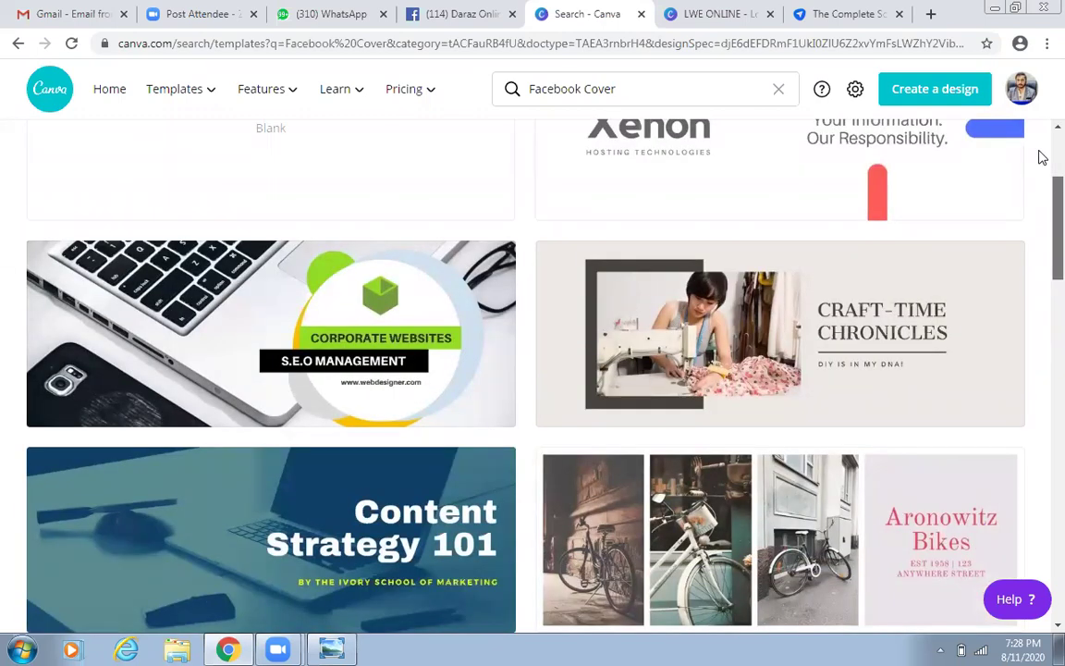
scroll(1040, 157, down, 1)
scroll(703, 92, up, 3)
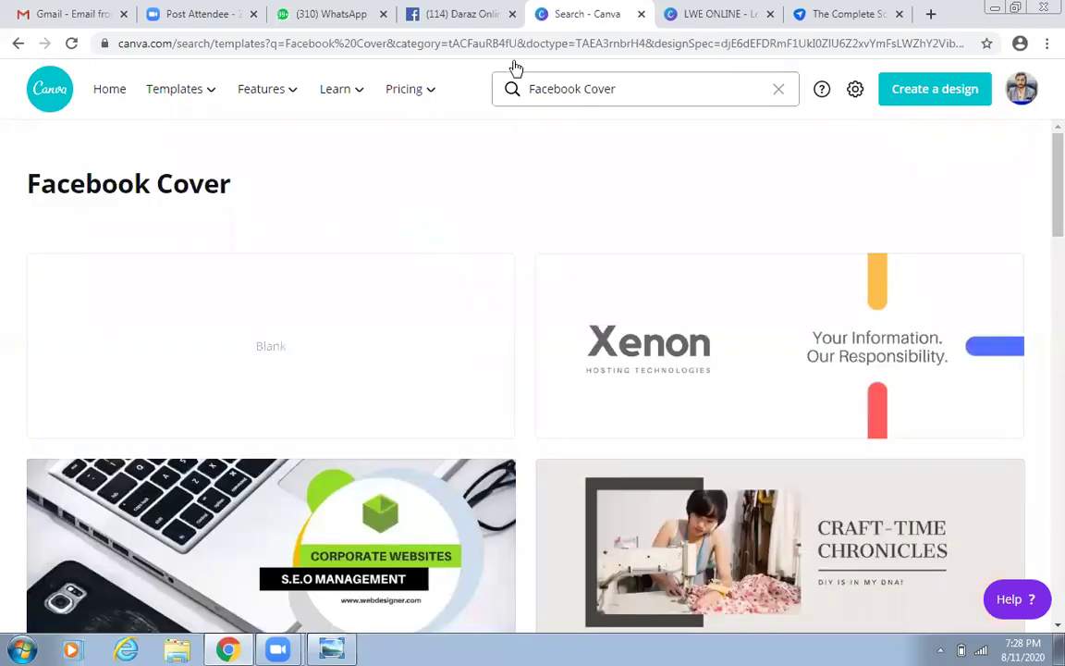
Return to the Canva home page and create a new custom-size design of 820 × 312 px.
click(51, 96)
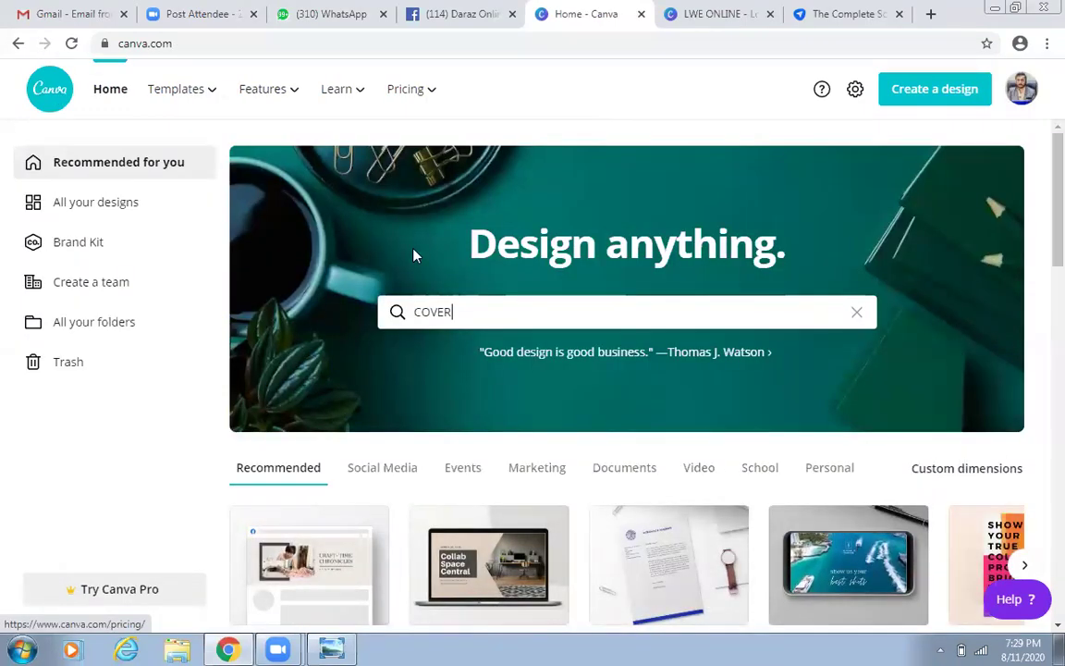
click(970, 477)
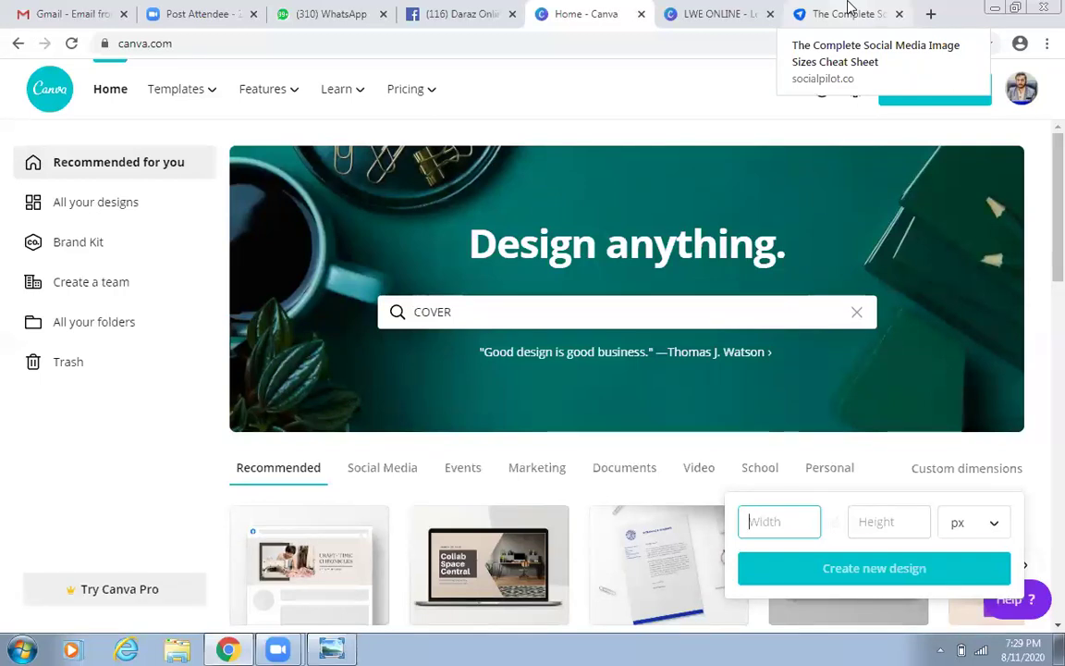
text(820)
click(871, 519)
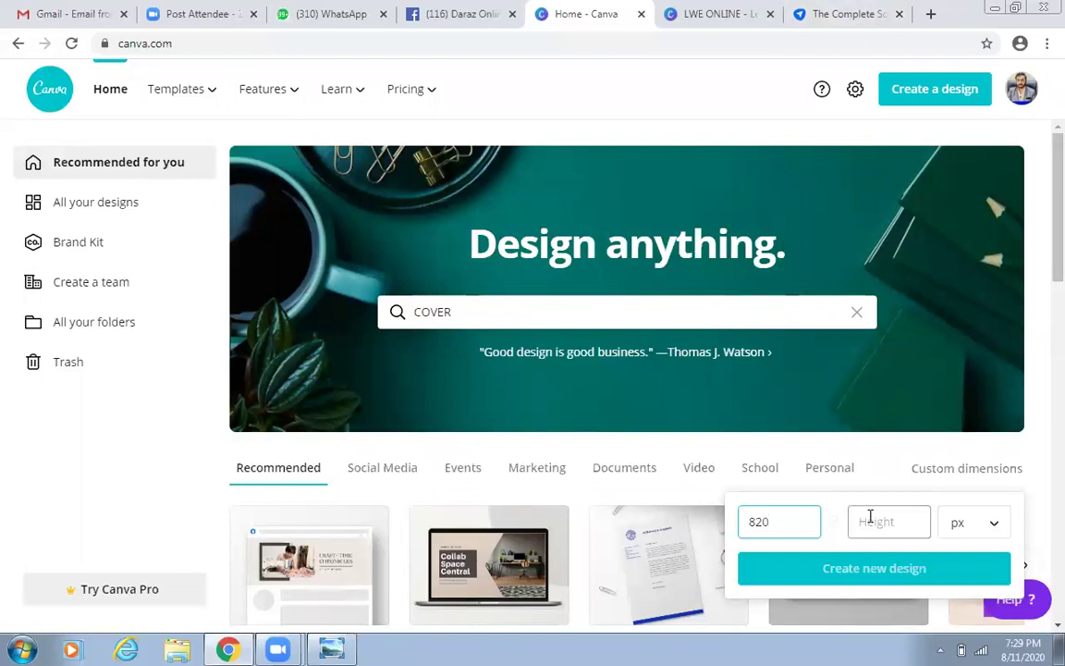
text(312)
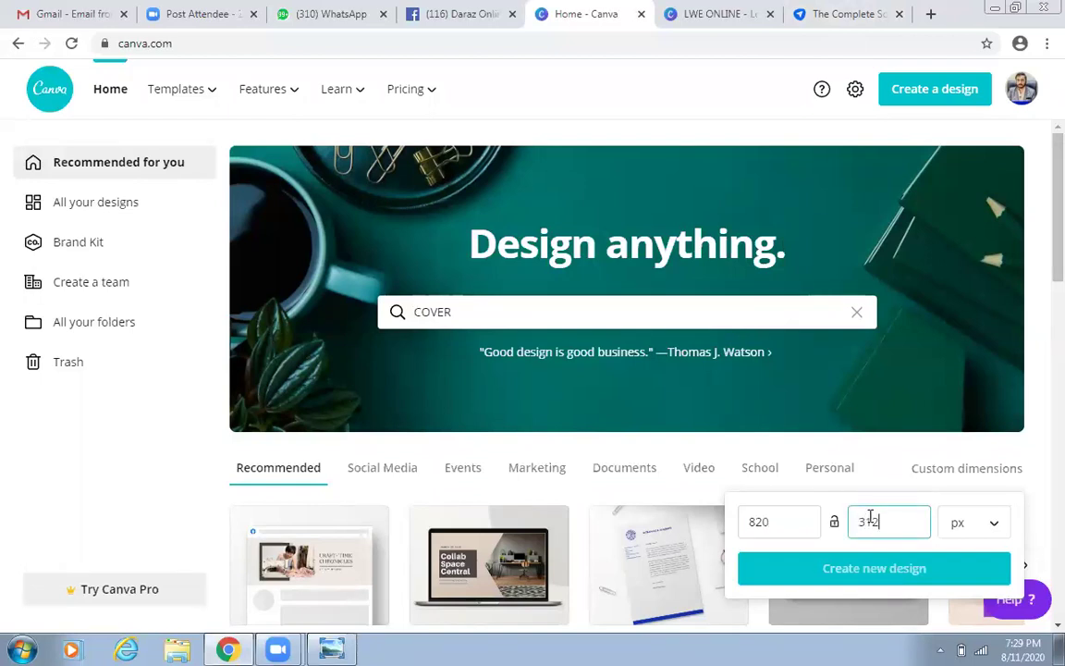
click(962, 527)
click(958, 507)
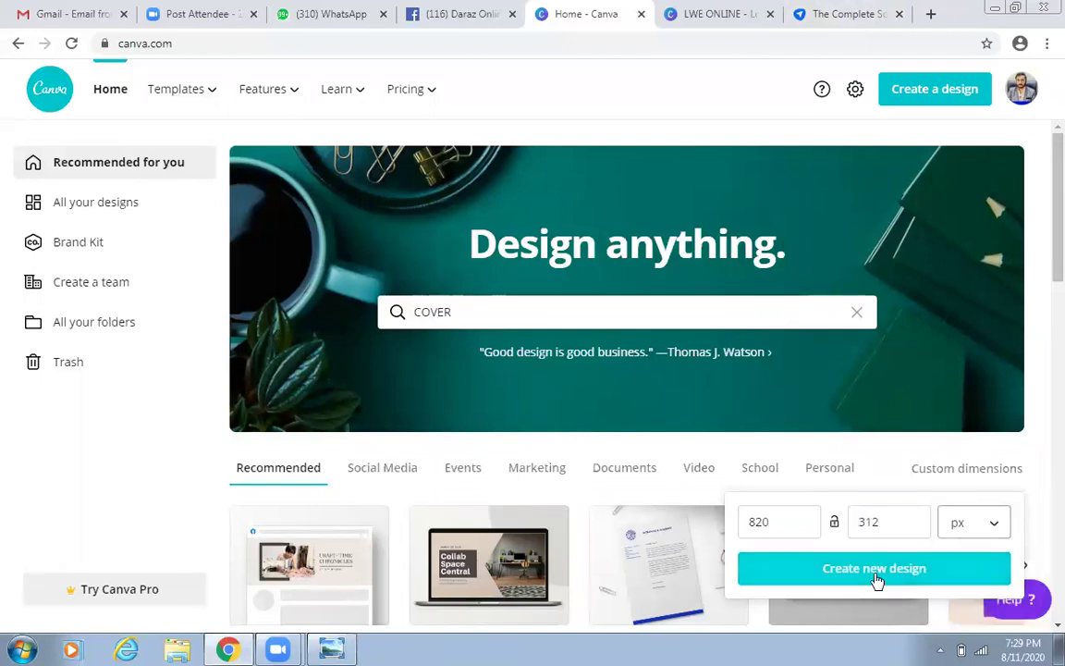
click(874, 569)
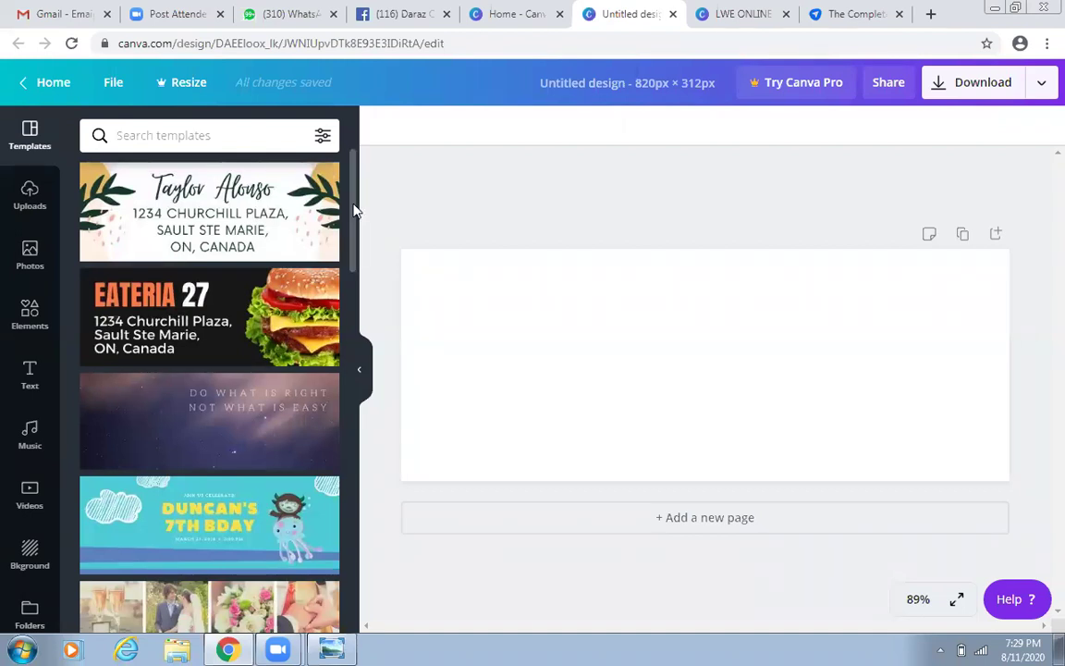
Look through the suggested templates for the blank cover and search them for "education".
scroll(366, 335, down, 1)
scroll(365, 335, down, 15)
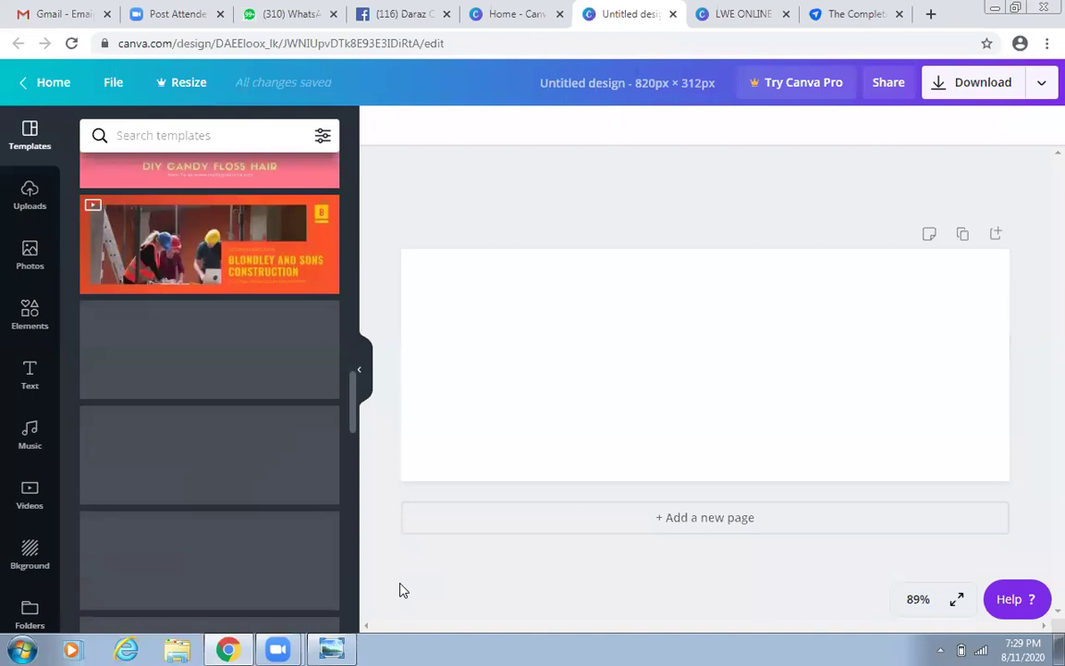
click(310, 142)
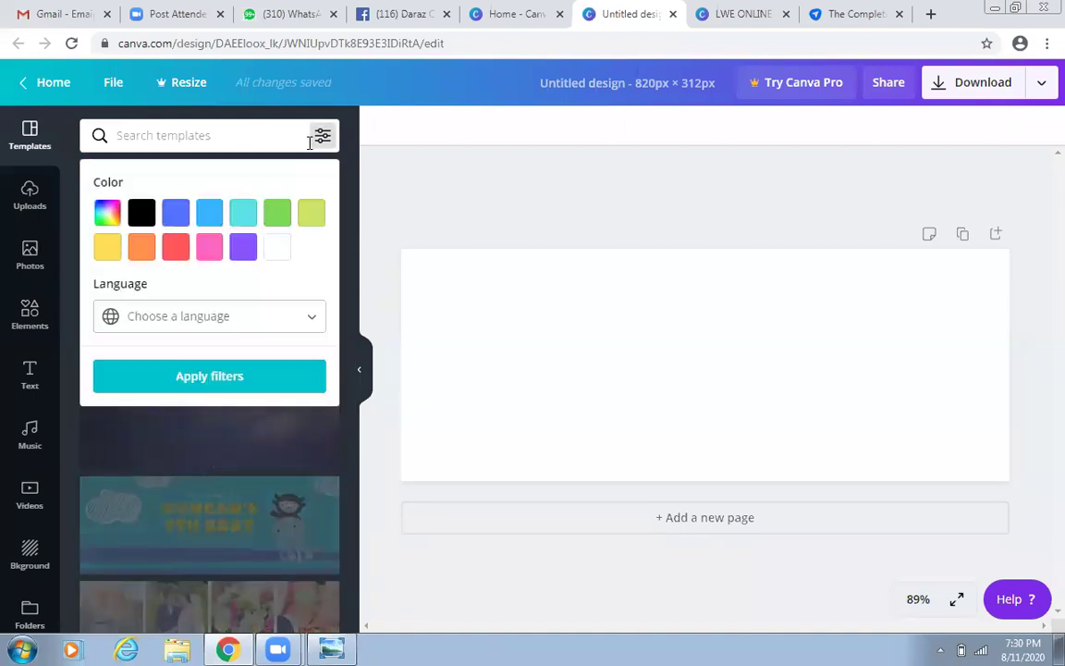
click(240, 144)
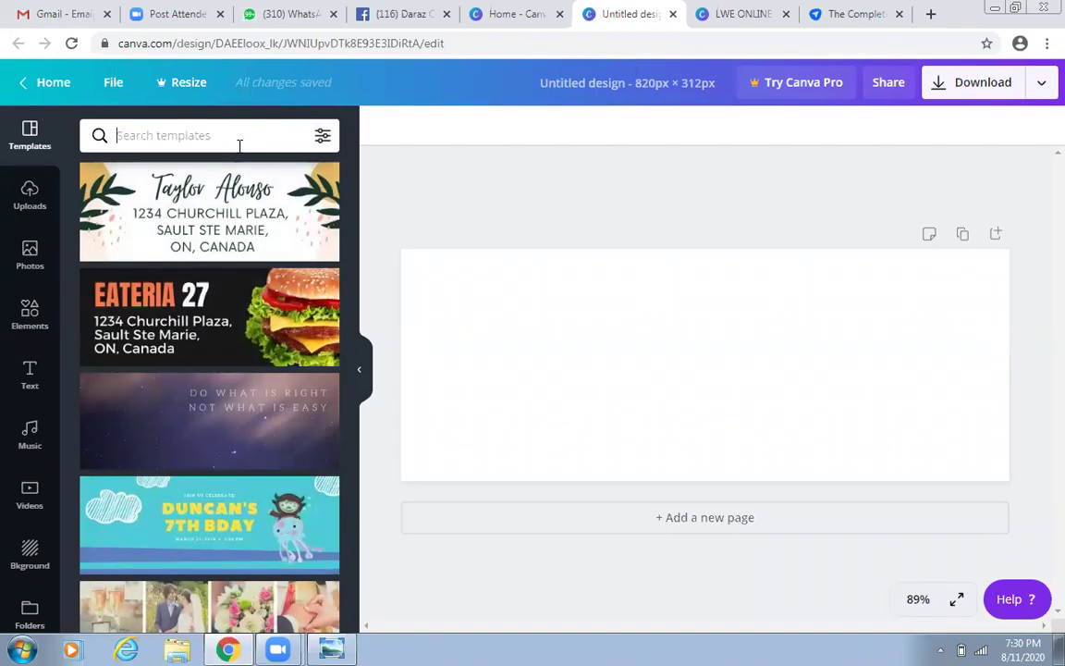
text(EDUCA)
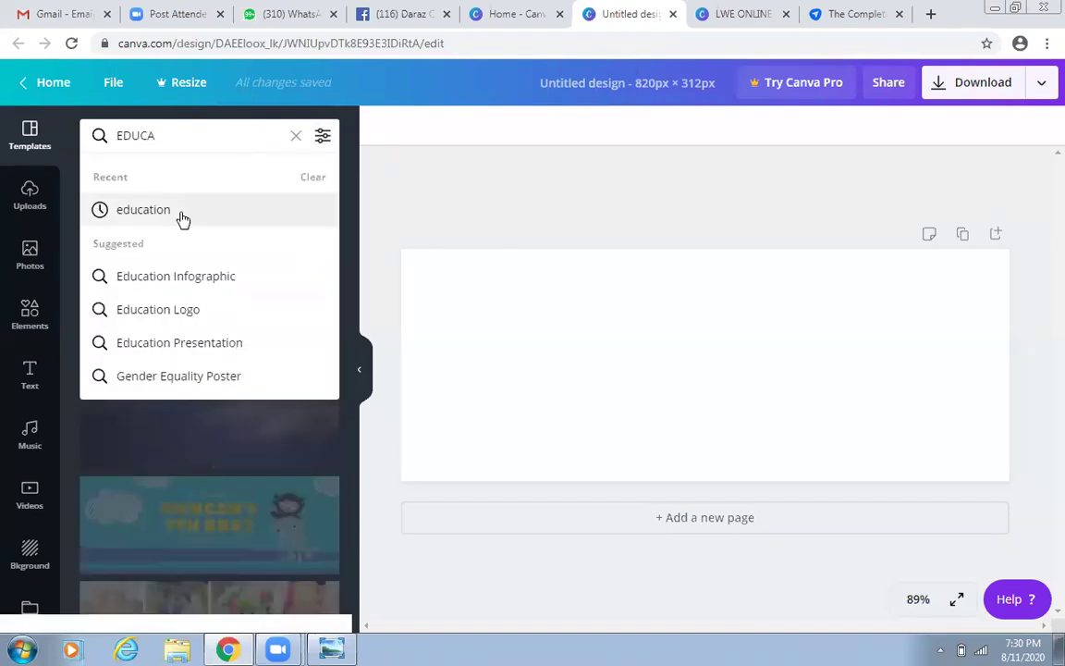
click(183, 218)
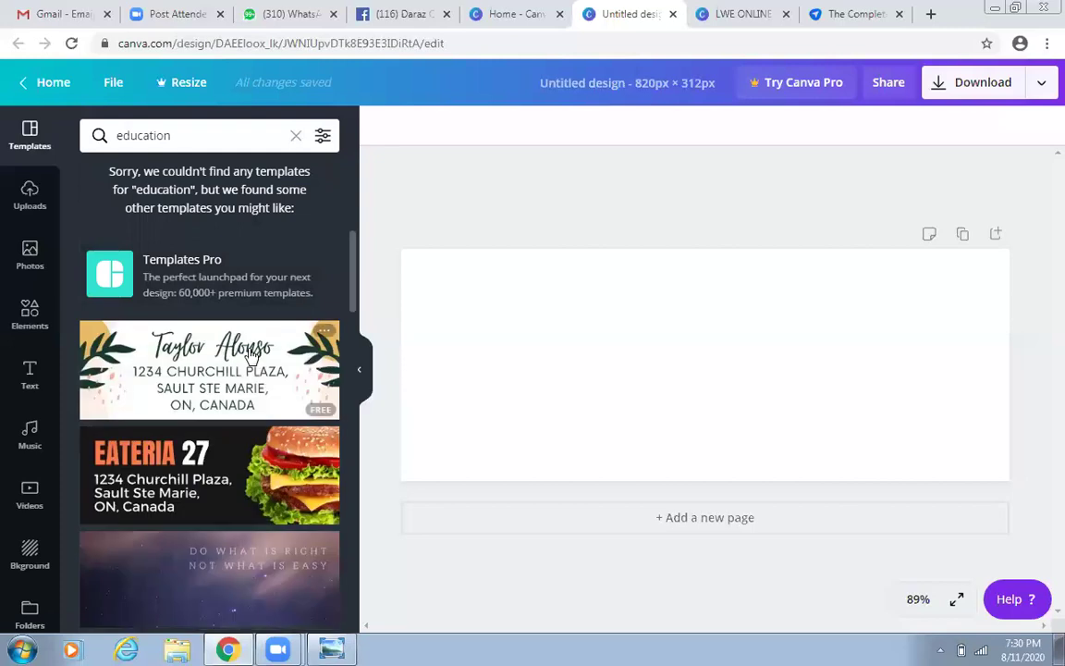
Search the templates for "training" and apply the HUSTLE station crowd template to the cover.
click(193, 137)
key(ctrl+a)
text(TRA)
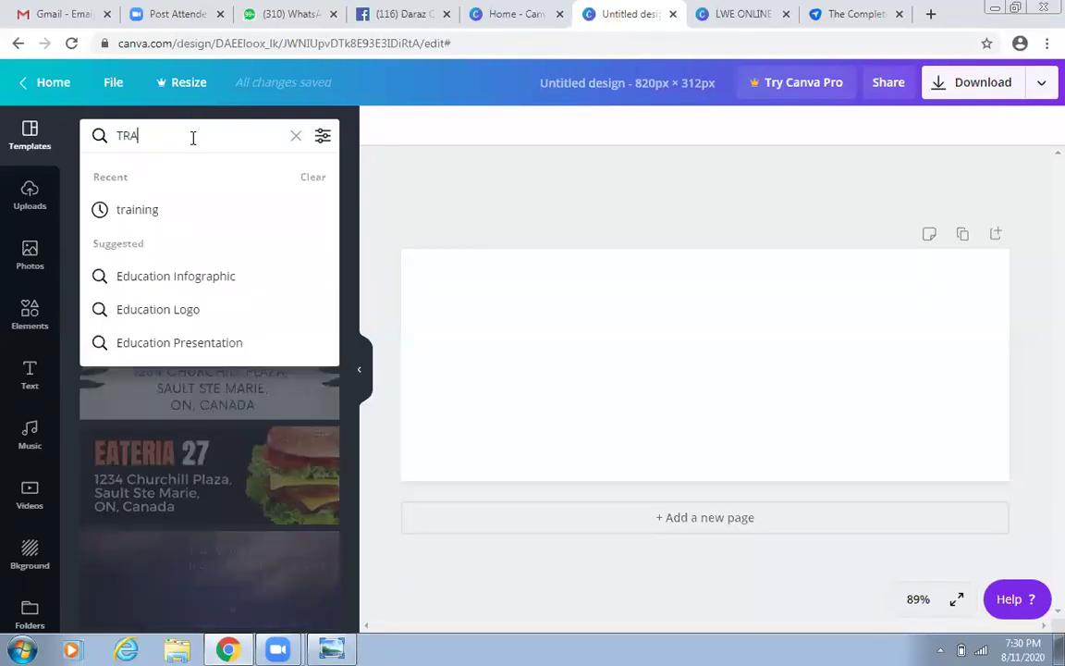
click(182, 220)
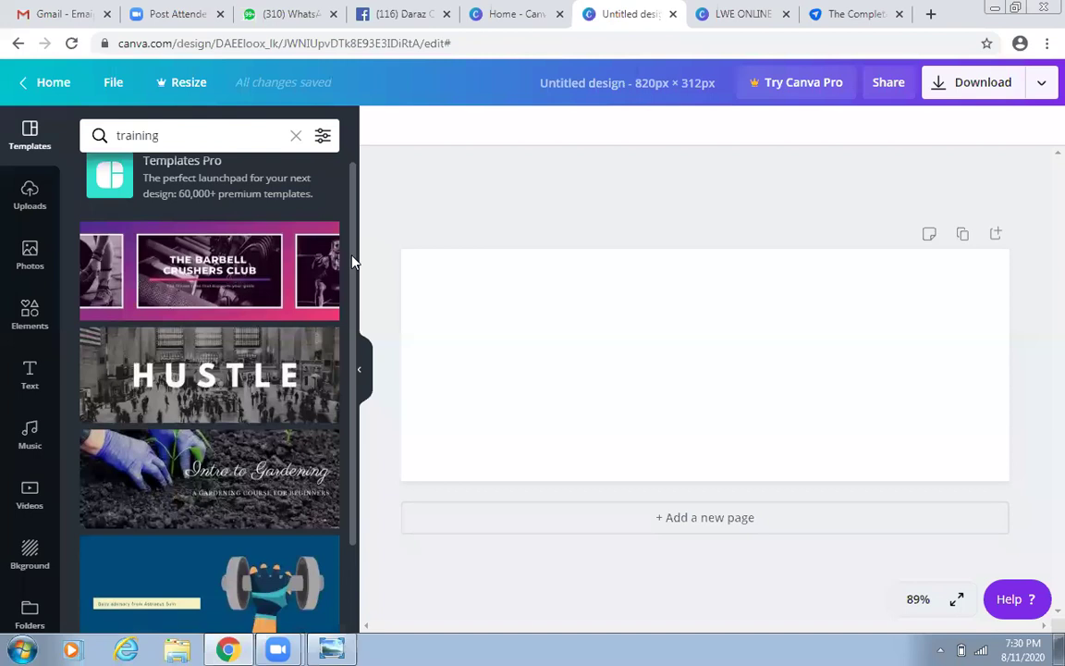
scroll(199, 265, down, 2)
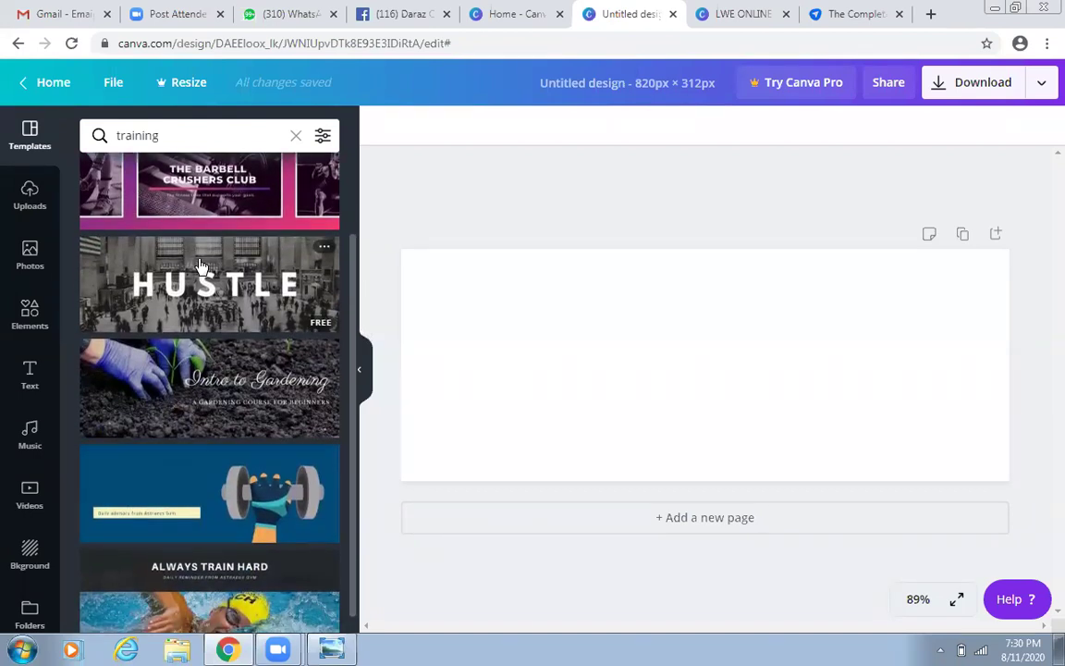
click(213, 268)
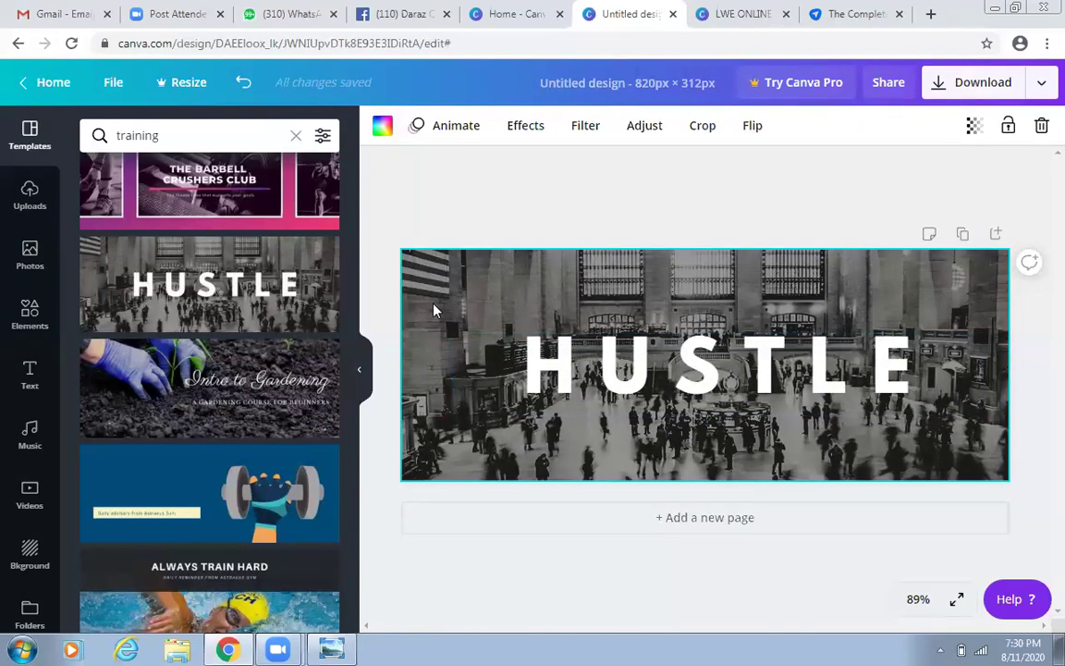
Replace the HUSTLE heading on the cover with "LWE ONLINE".
click(576, 363)
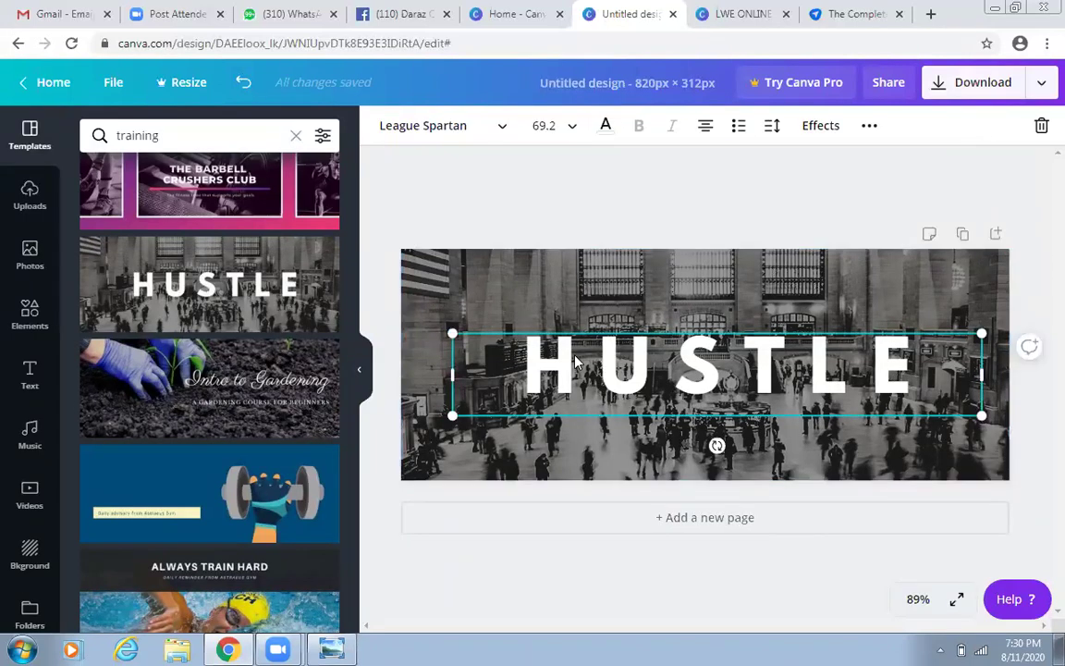
click(575, 363)
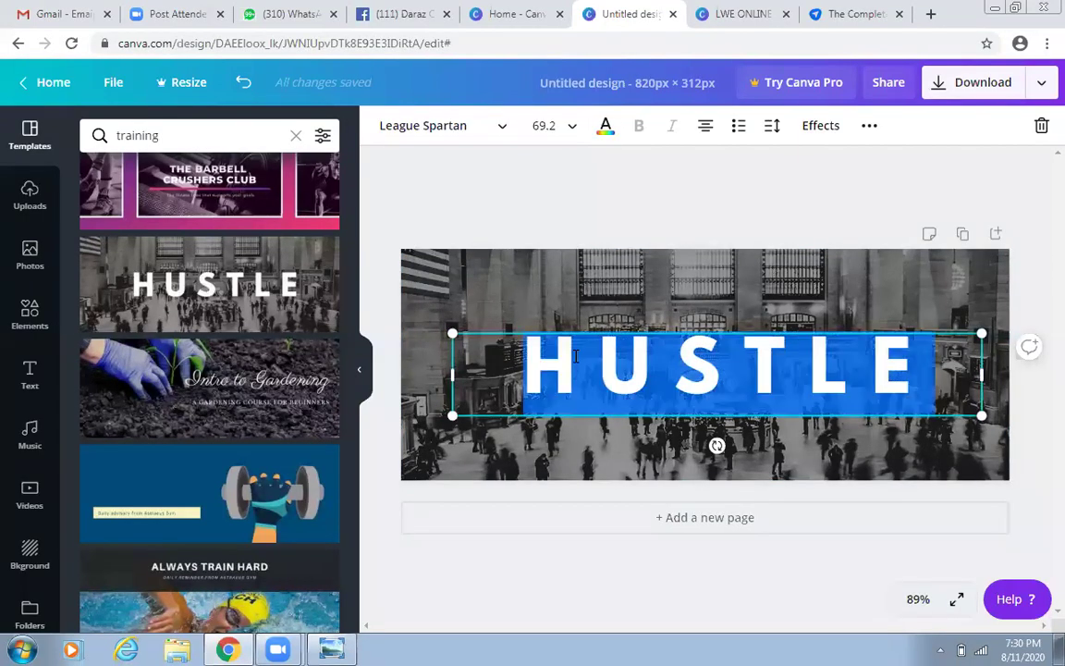
text(LWE ONLI)
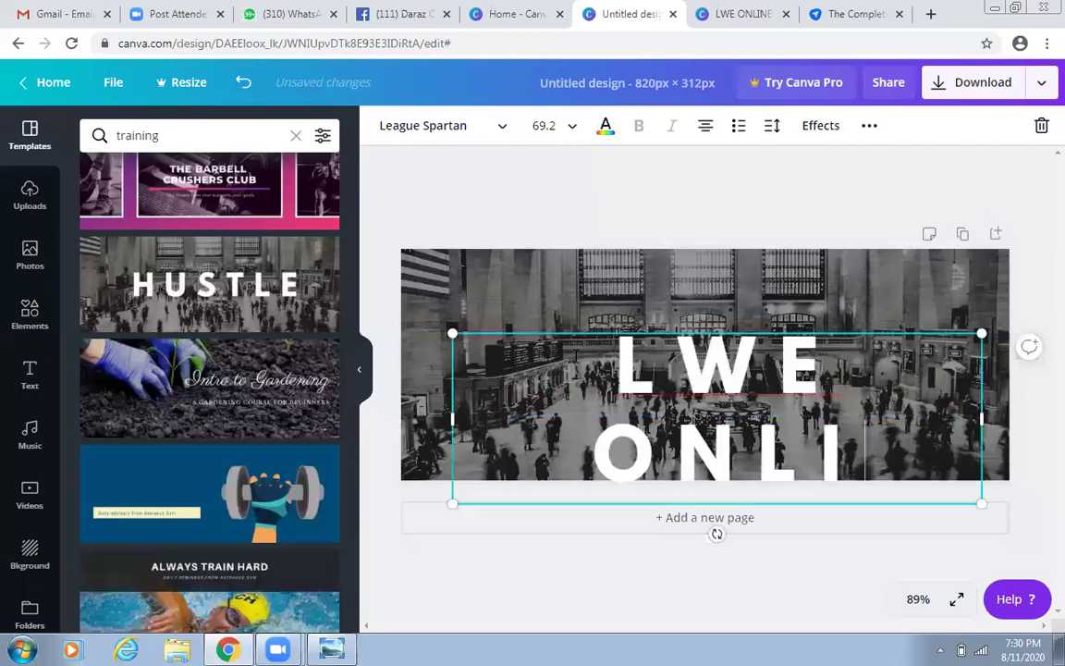
text(NE)
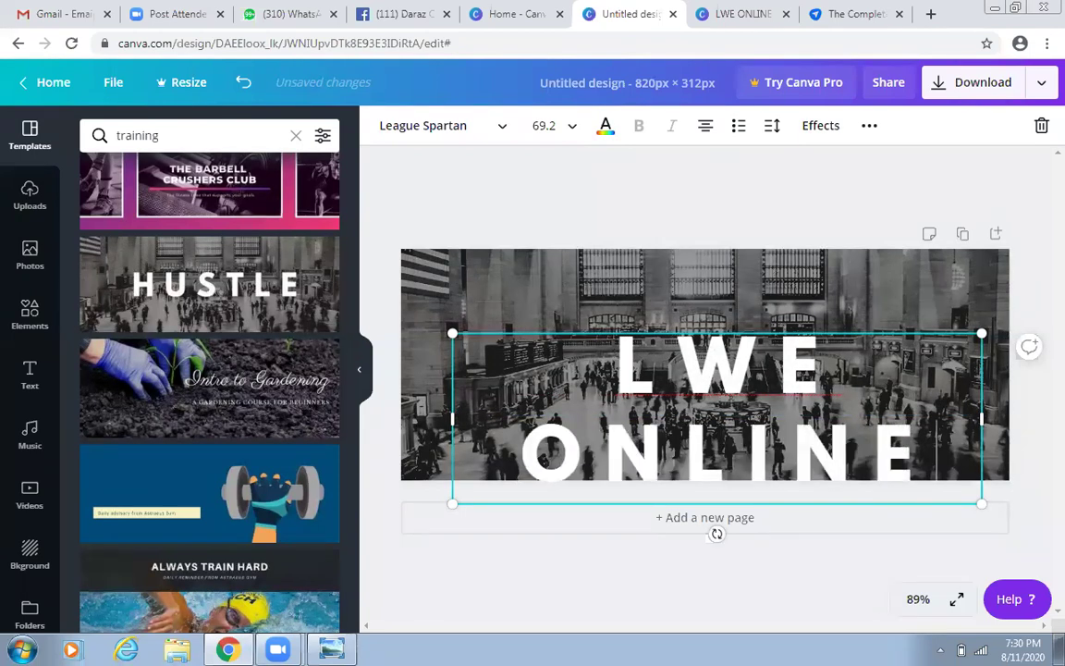
Set the font size of the whole LWE ONLINE heading to 42.
key(ctrl+a)
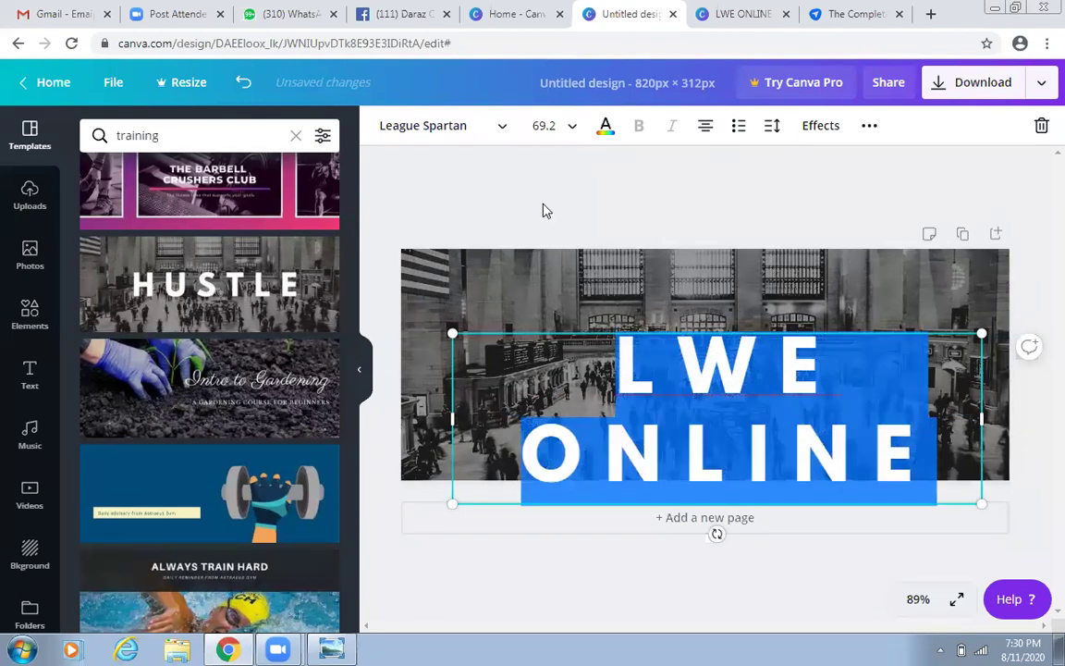
click(572, 125)
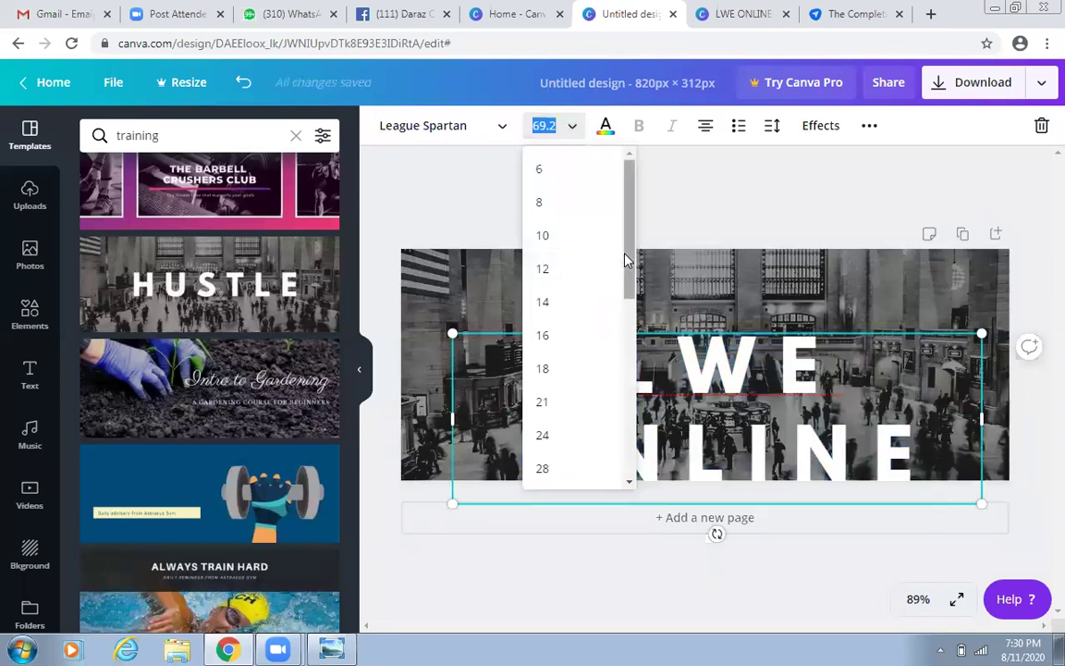
drag(626, 259, 626, 309)
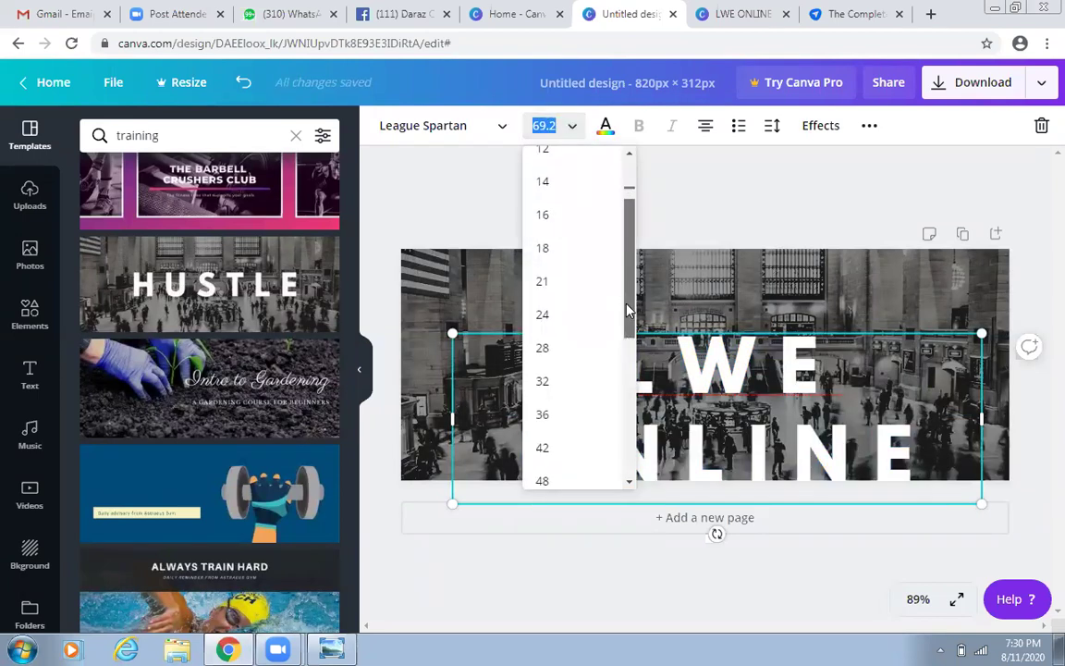
click(569, 448)
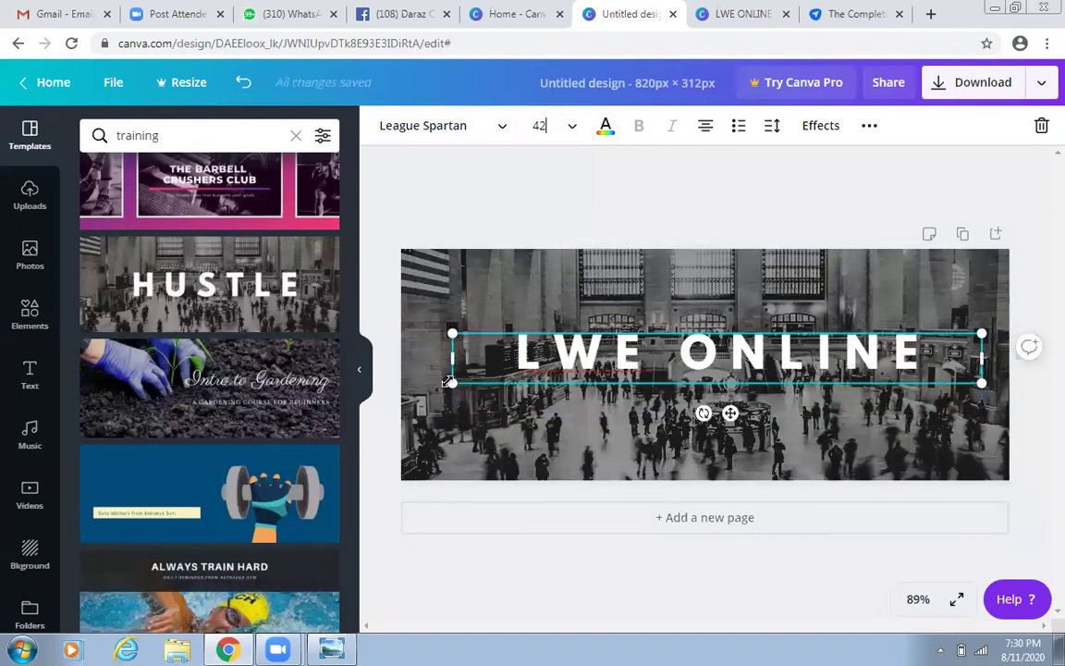
Enlarge the LWE ONLINE heading to a font size of about 46.1 and reposition it across the middle of the cover.
drag(399, 408, 399, 393)
drag(666, 337, 695, 360)
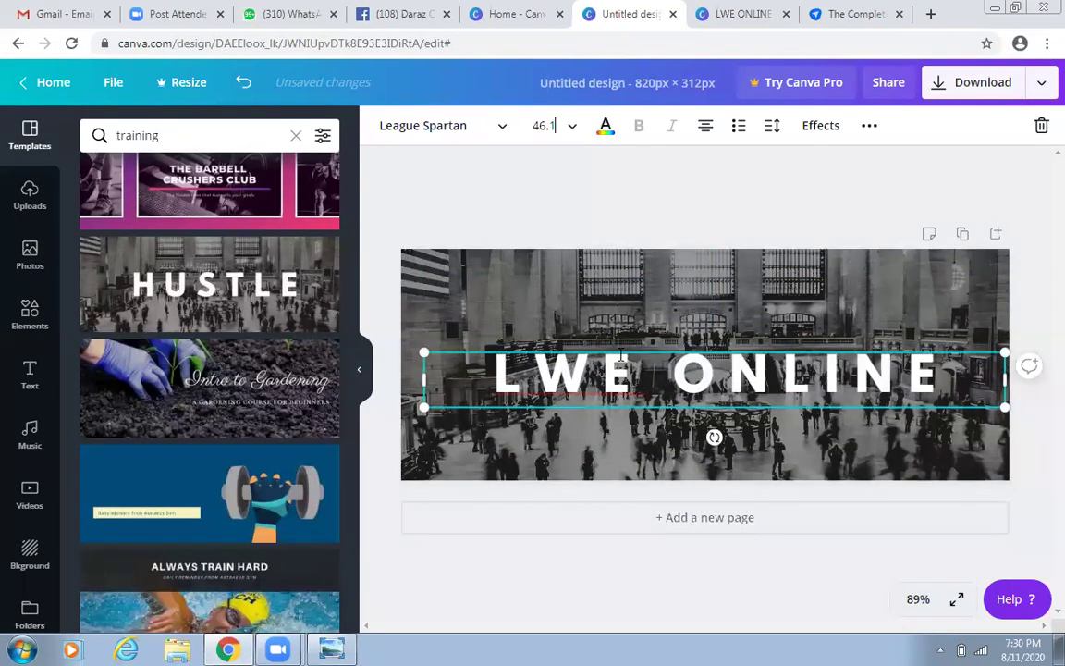
drag(624, 347, 559, 282)
drag(520, 213, 520, 213)
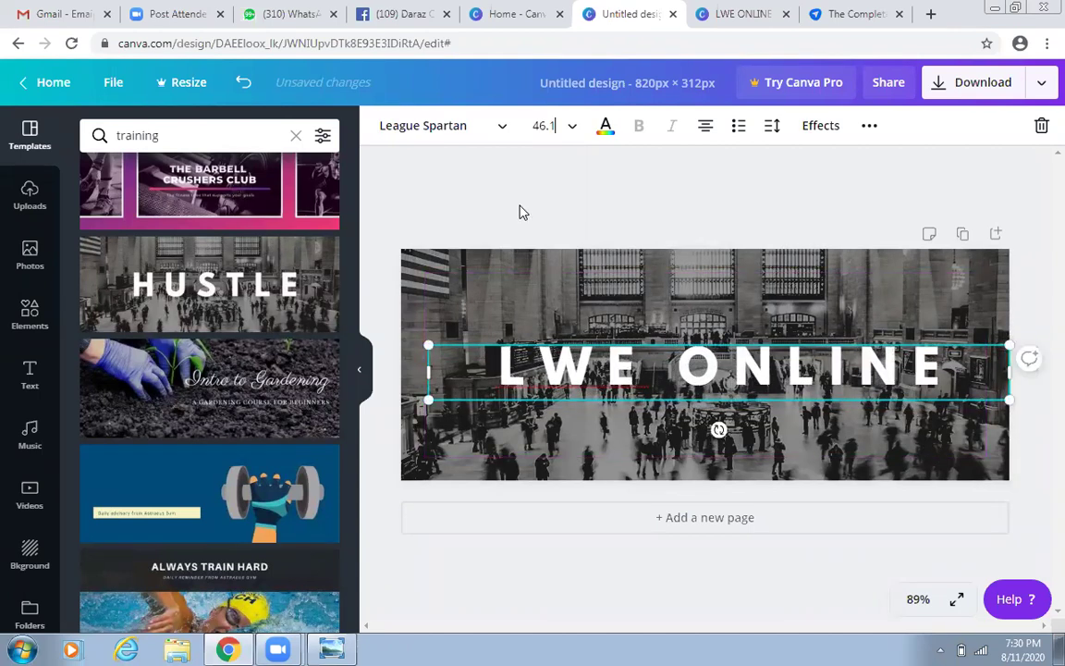
Colour the LWE ONLINE heading on the cover with the default yellow.
click(520, 213)
click(574, 350)
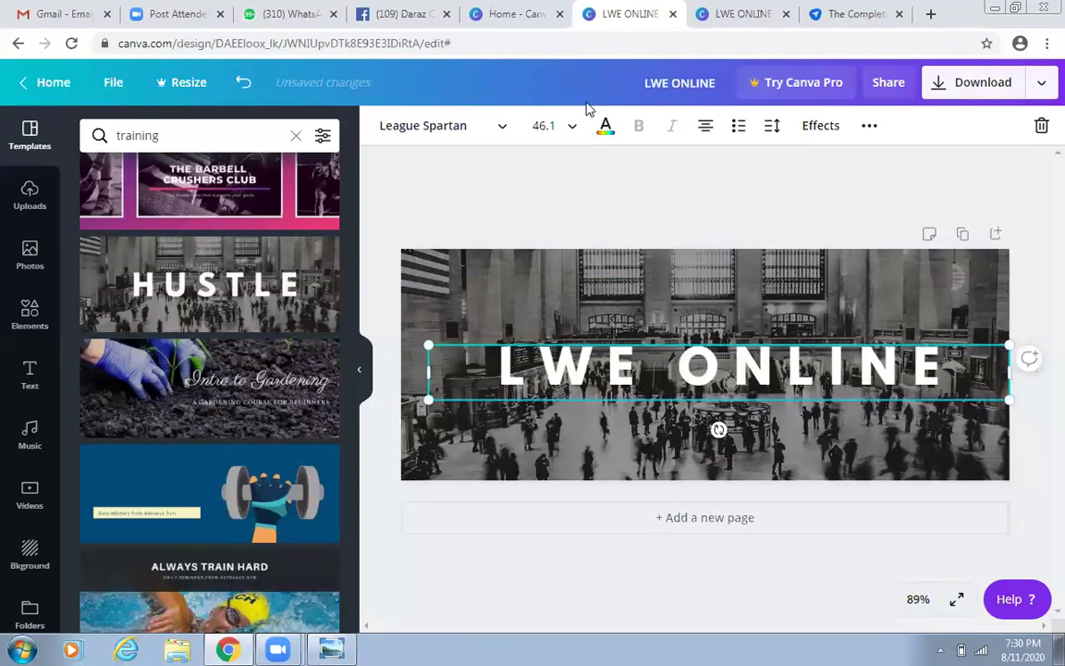
click(603, 128)
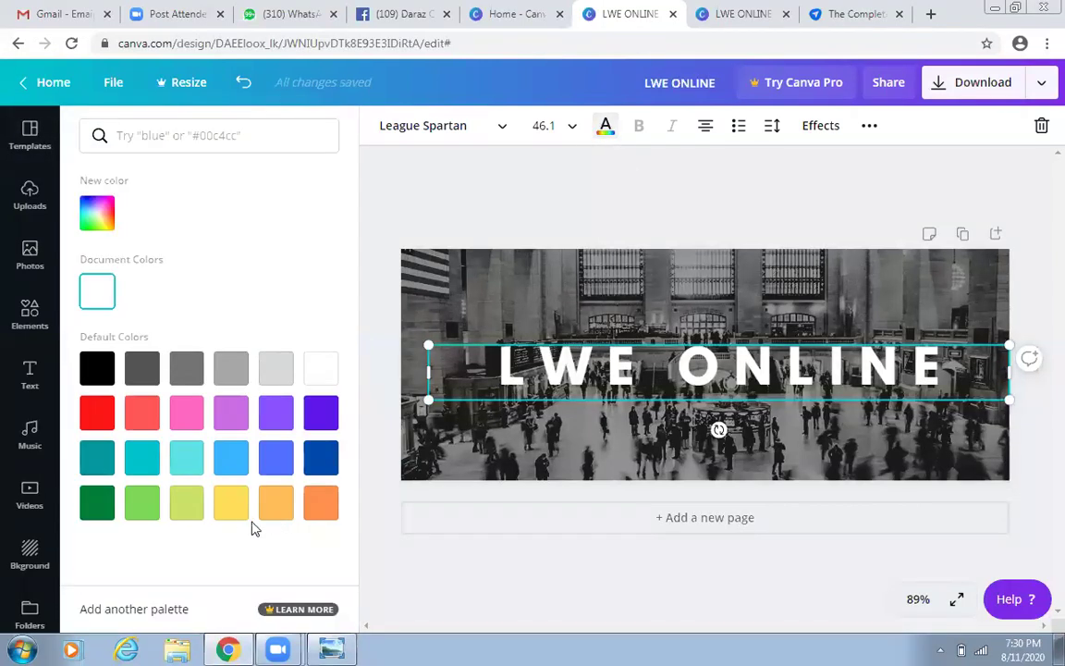
click(240, 521)
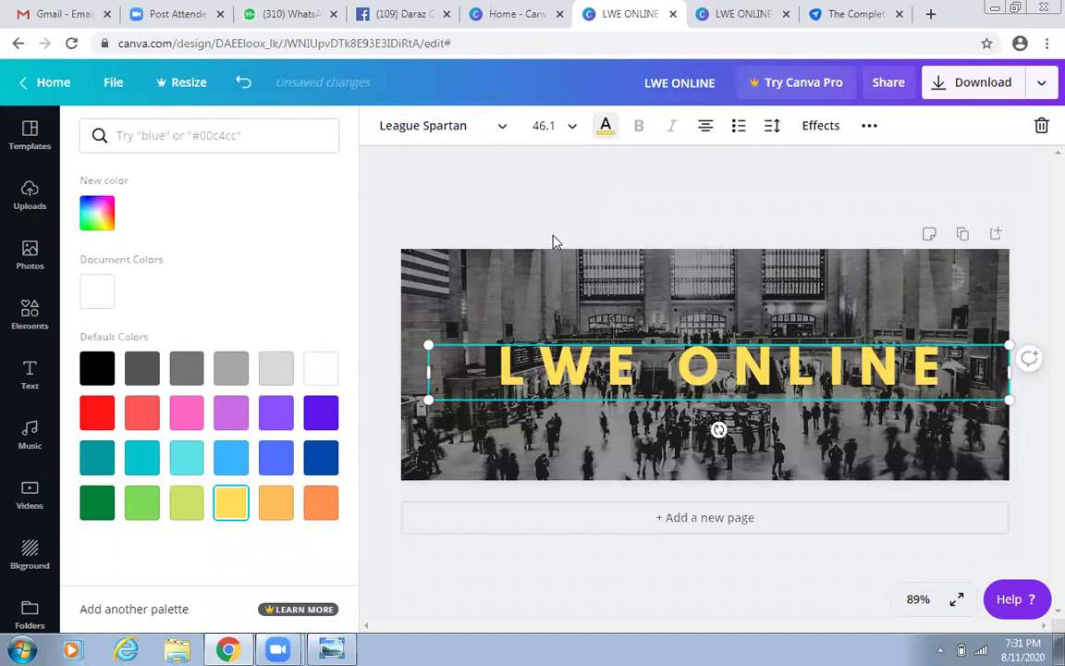
Set the LWE ONLINE heading in bold Open Sans with a font size of 56.
click(425, 127)
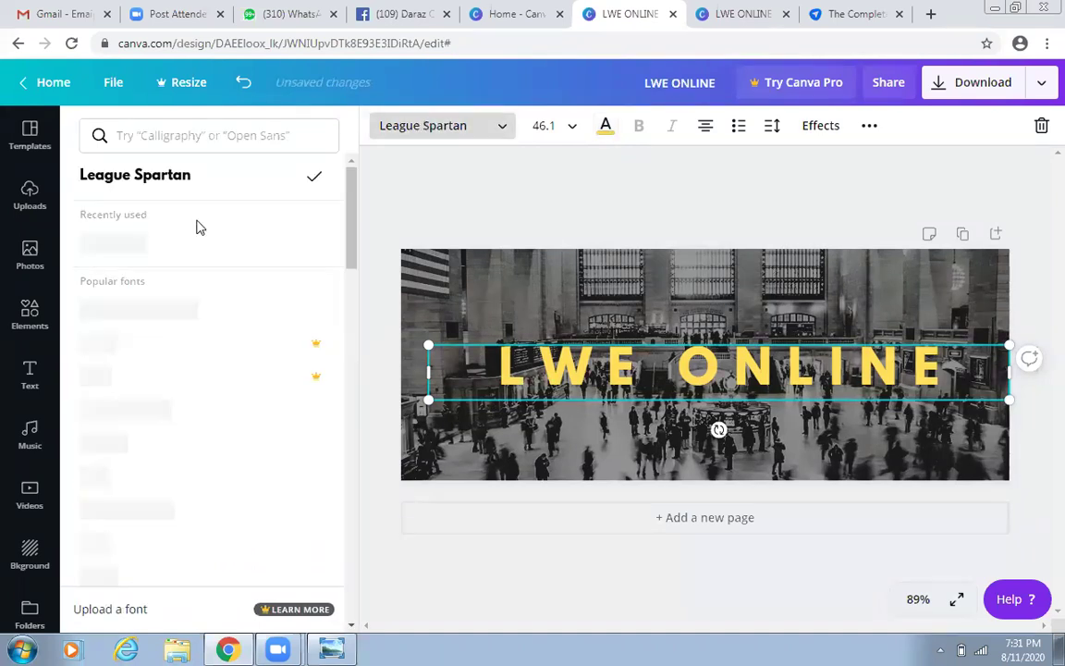
click(171, 255)
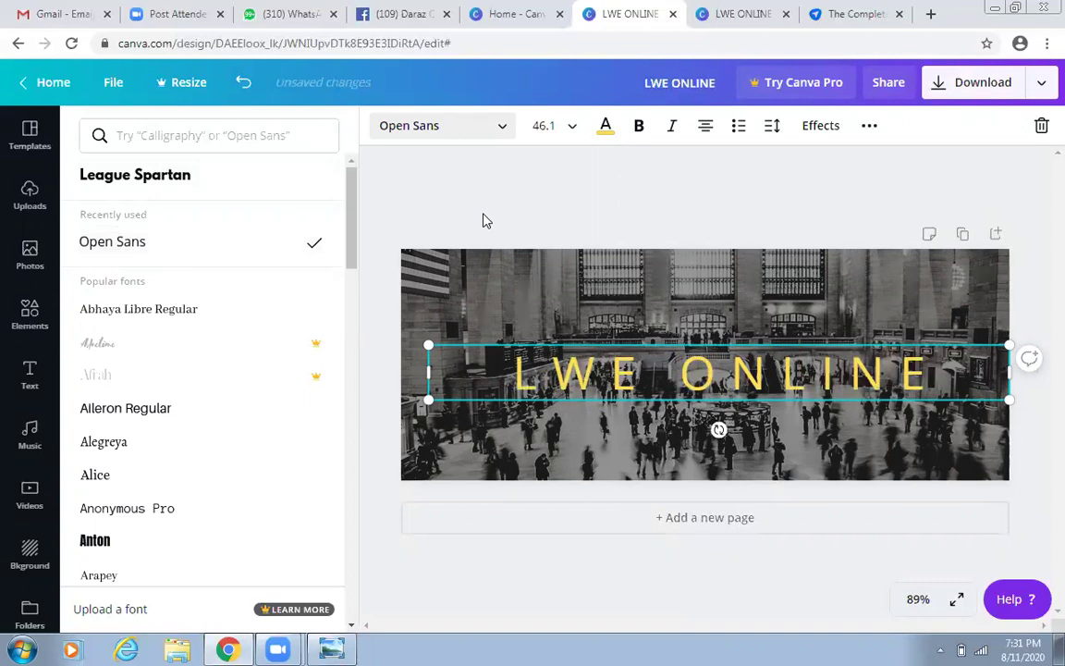
click(639, 126)
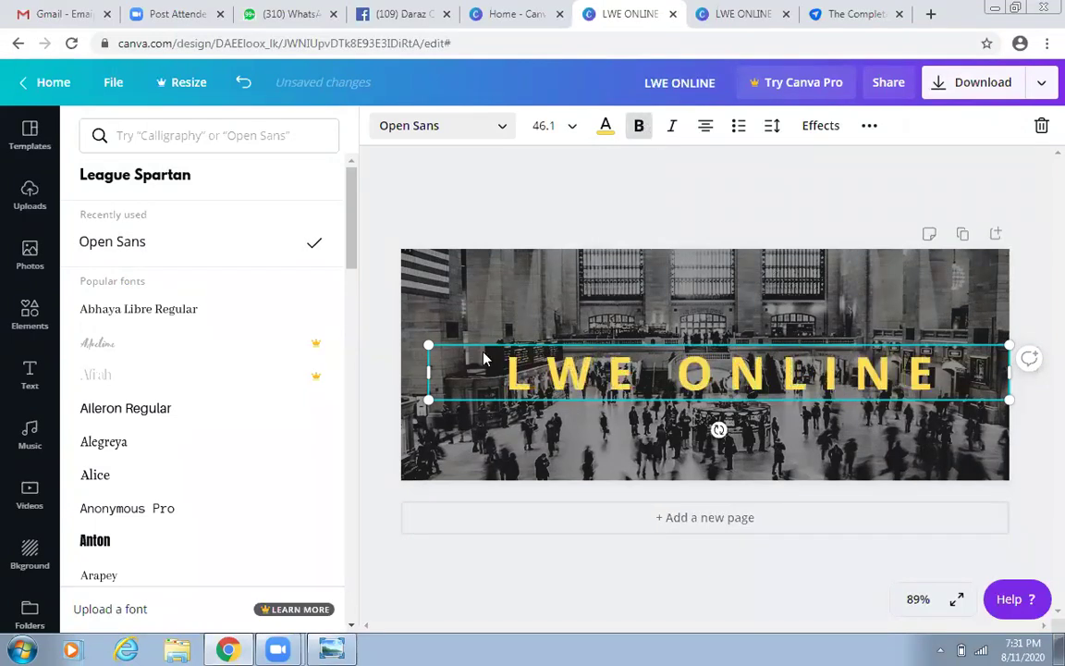
click(548, 124)
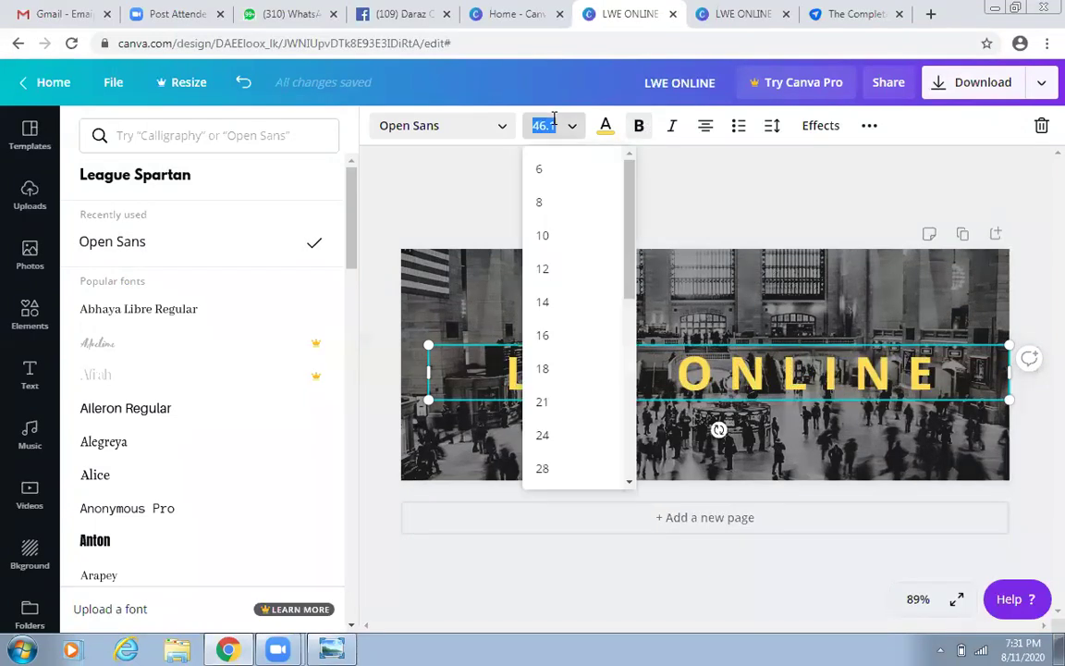
drag(628, 283, 628, 352)
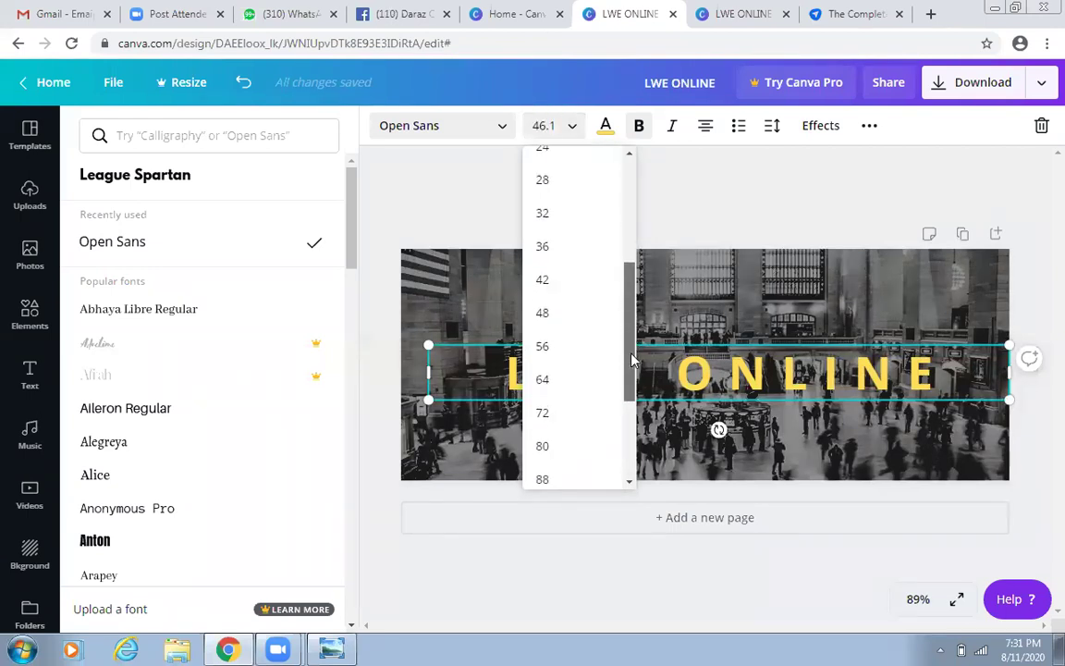
click(563, 354)
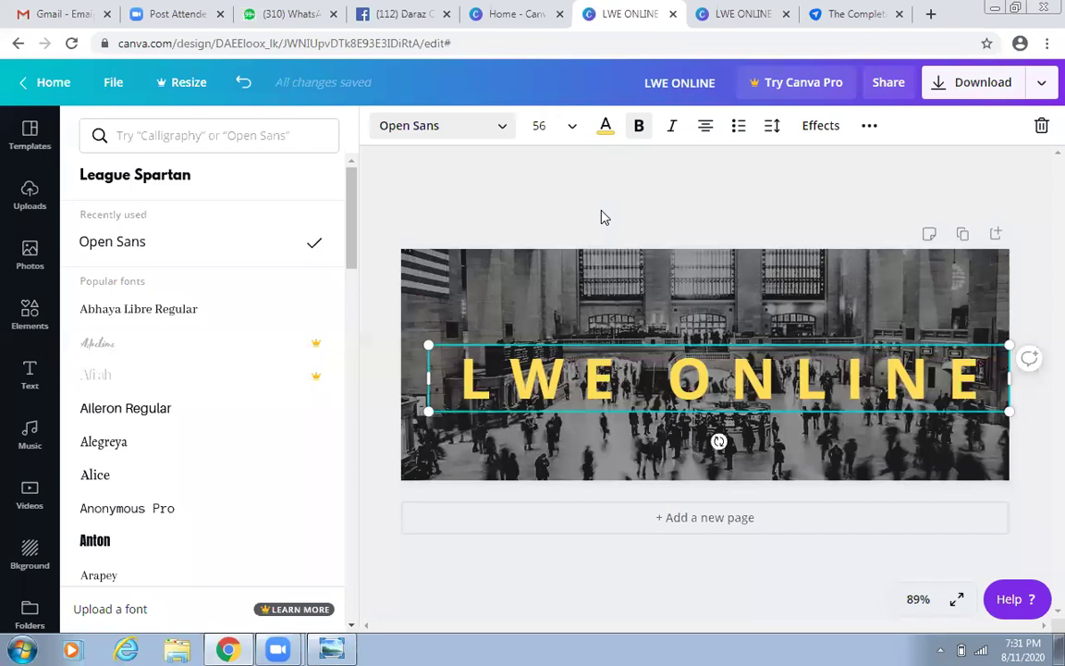
Reduce the letter spacing of the LWE ONLINE heading to 36.
click(775, 132)
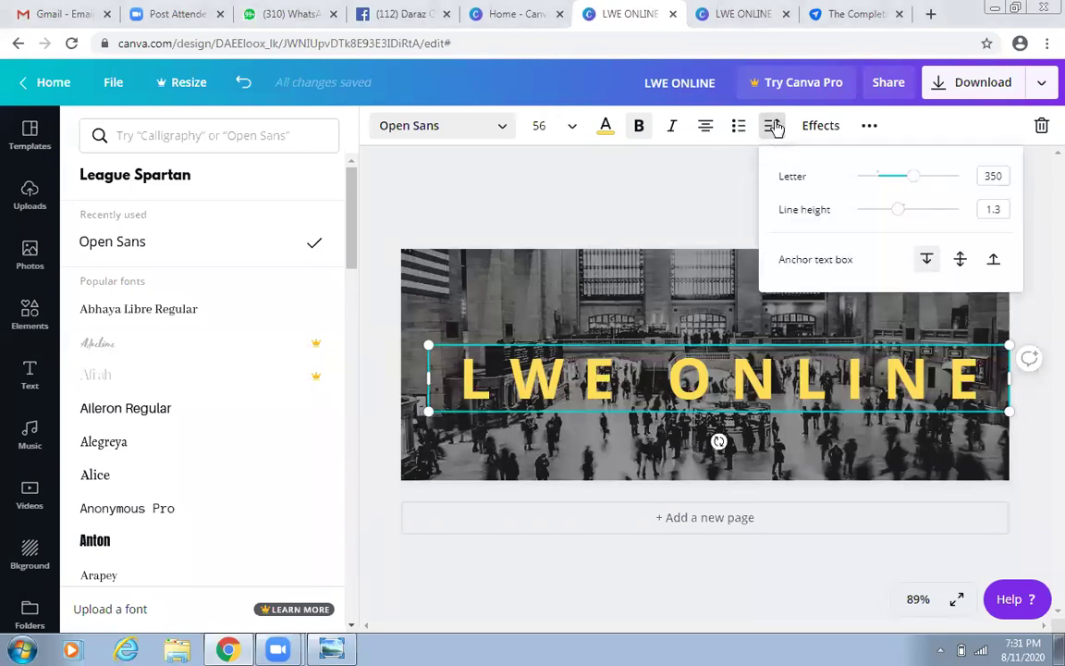
drag(897, 177, 906, 185)
click(915, 178)
drag(916, 178, 883, 191)
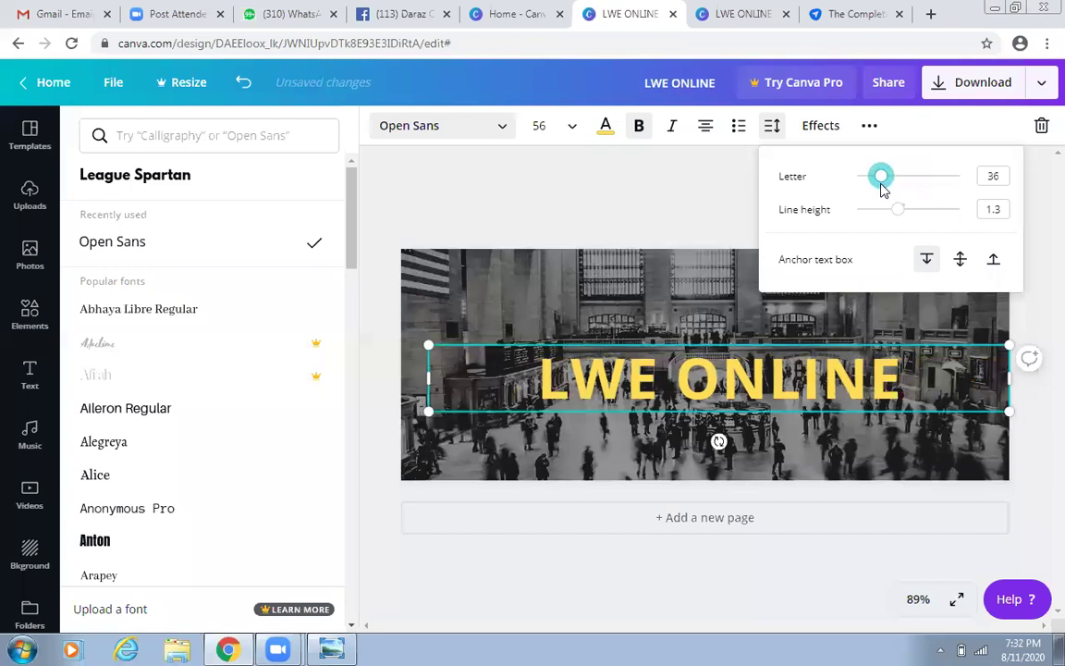
Try the custom golden yellow #f4c91e on the LWE ONLINE heading.
click(617, 140)
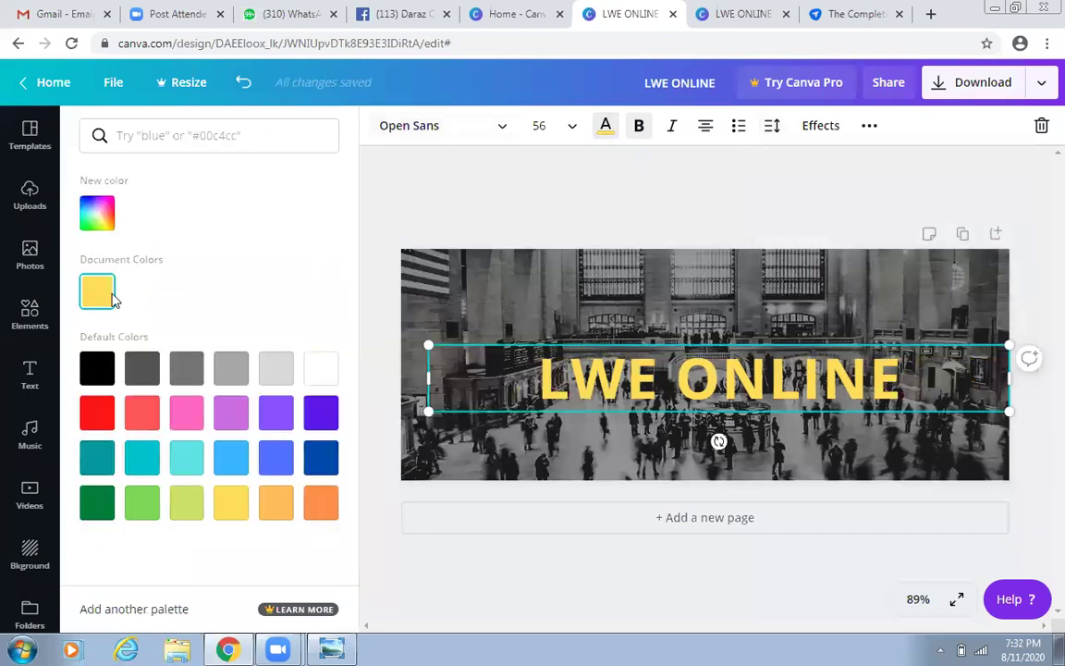
click(102, 210)
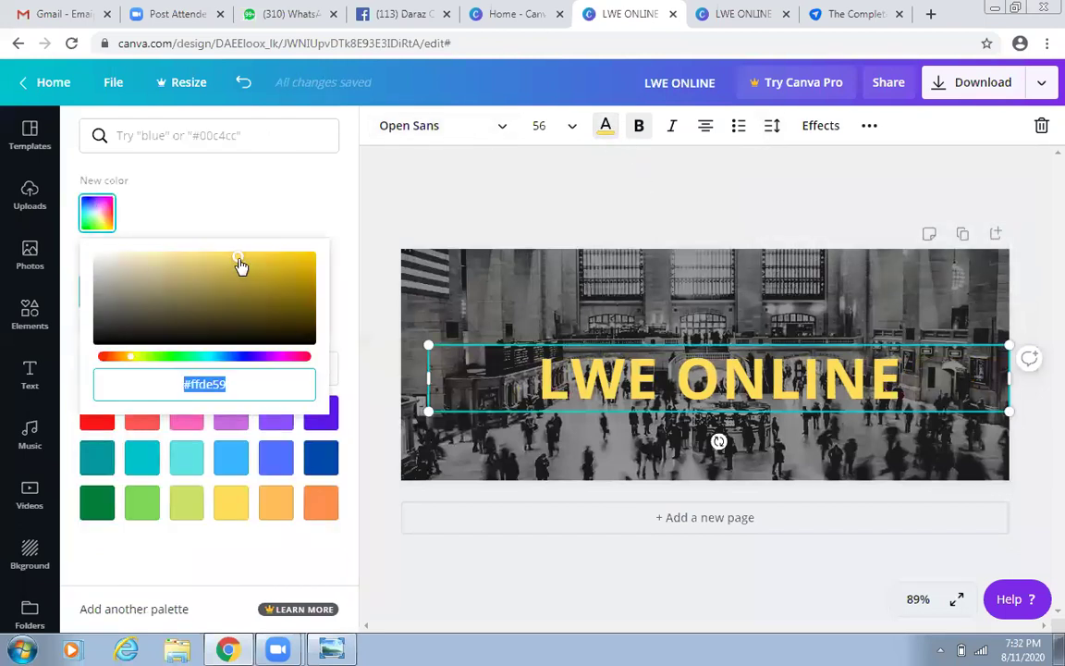
drag(238, 263, 284, 259)
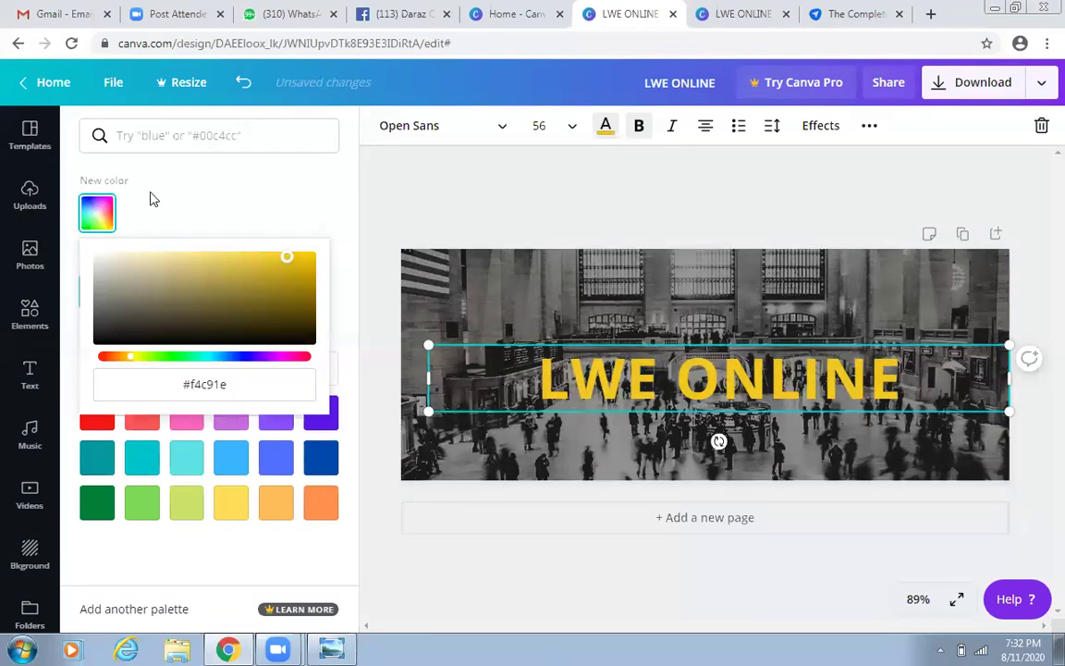
Undo the heading's colour changes back to white and deselect the heading.
key(ctrl+z)
key(ctrl+z)
key(ctrl+z)
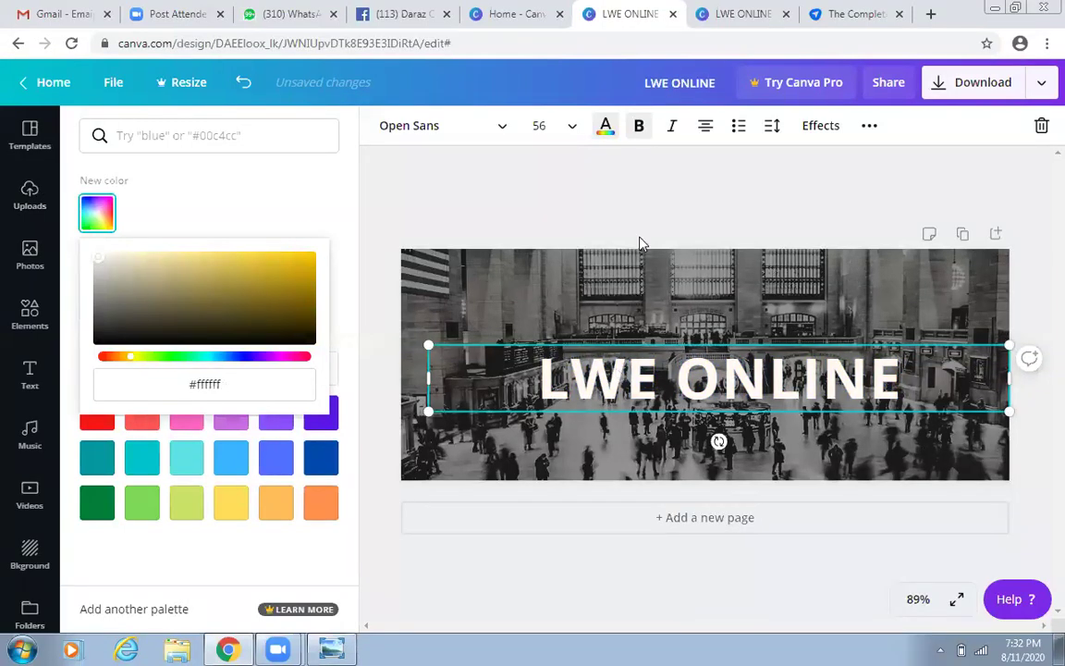
key(Escape)
key(Escape)
key(Escape)
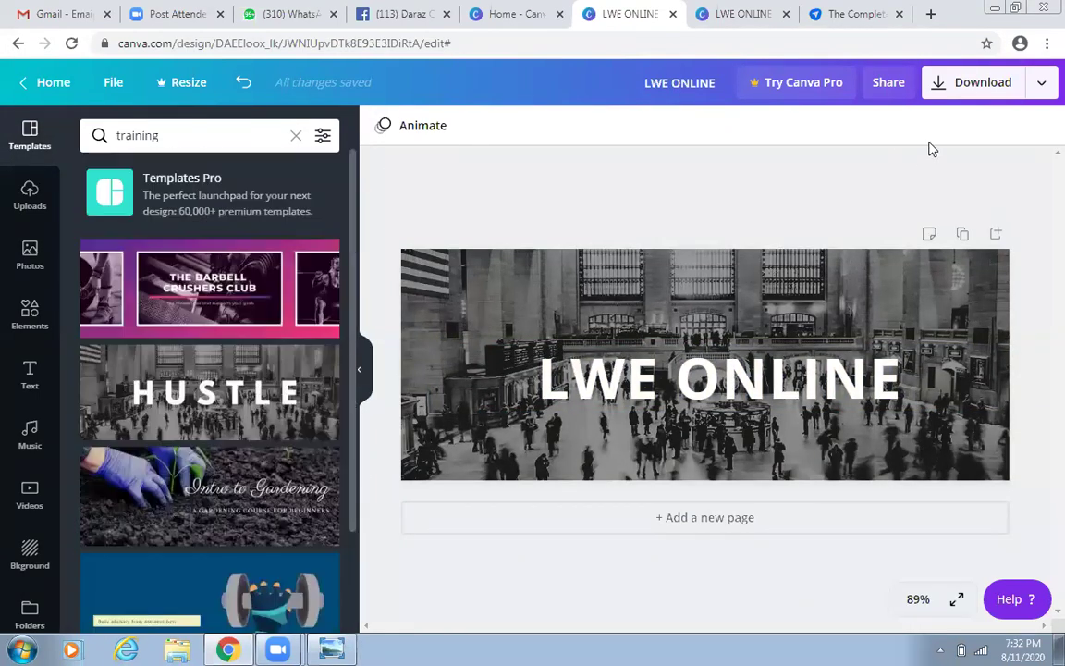
Download the cover as a JPG file and dismiss the referral offer.
click(1007, 84)
click(911, 200)
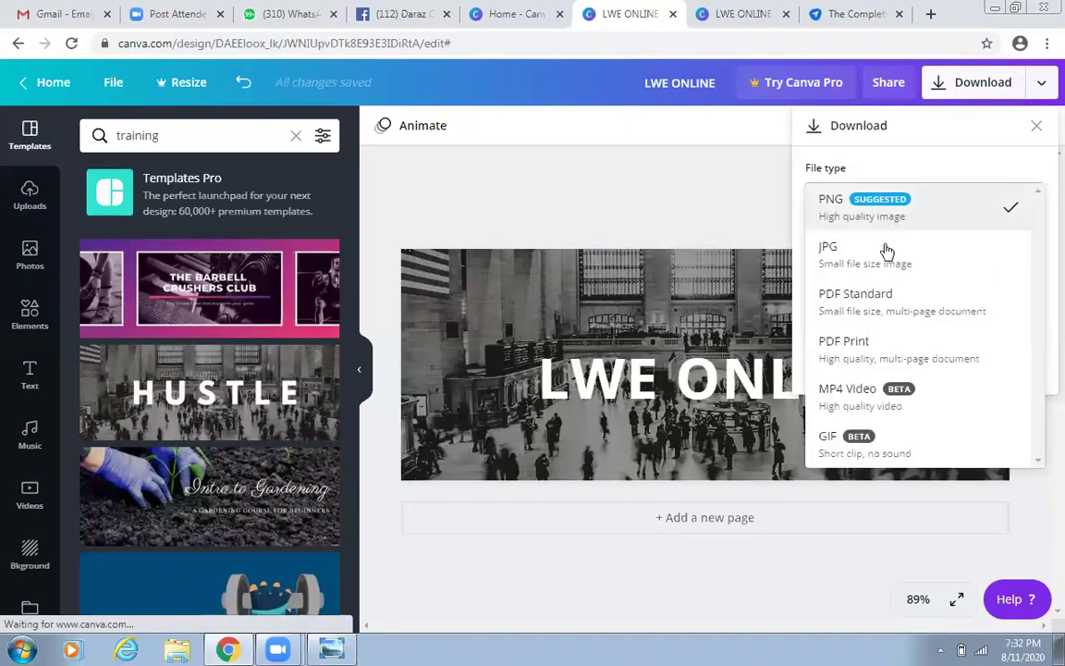
click(882, 257)
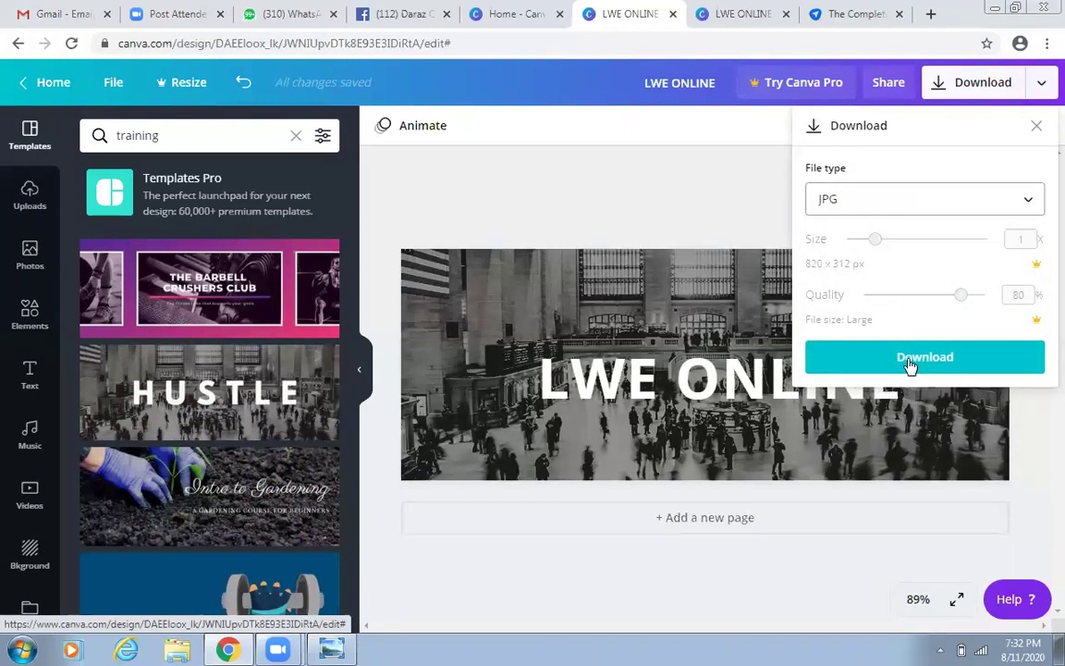
click(909, 360)
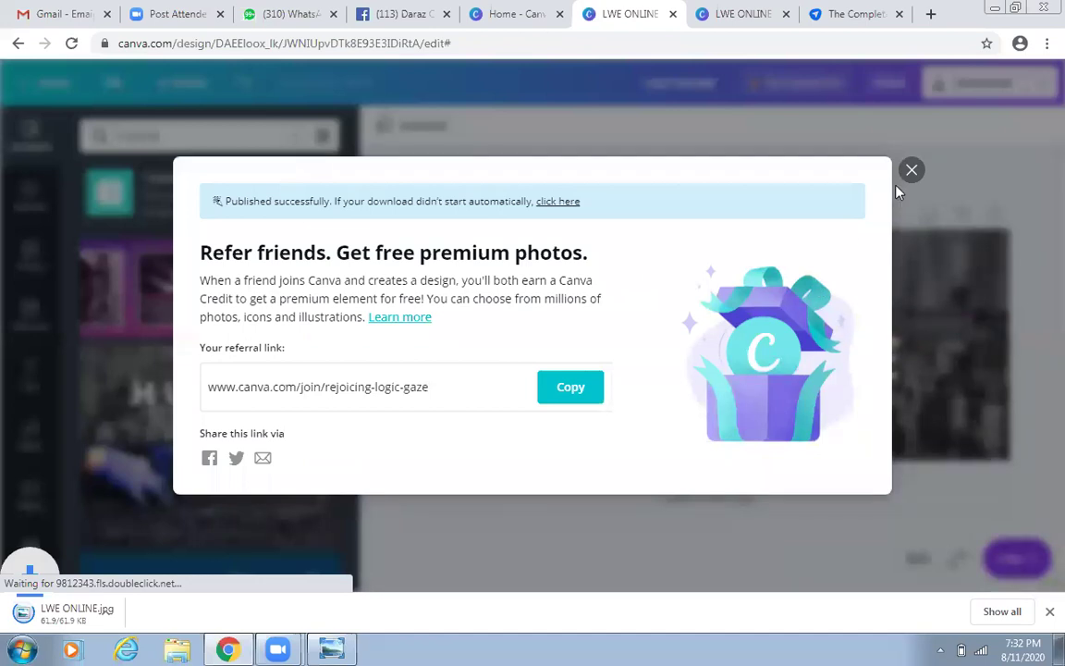
click(911, 172)
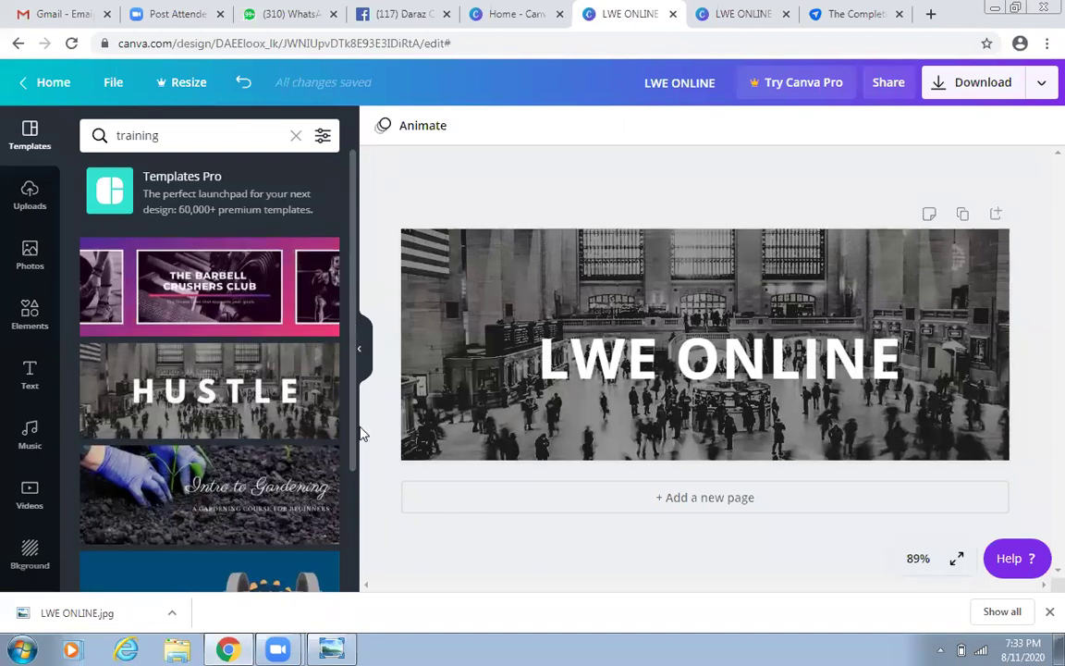
Clear the "training" search from the templates and switch to the Daraz Online Shopping page on Facebook.
drag(355, 435, 367, 523)
scroll(304, 148, up, 3)
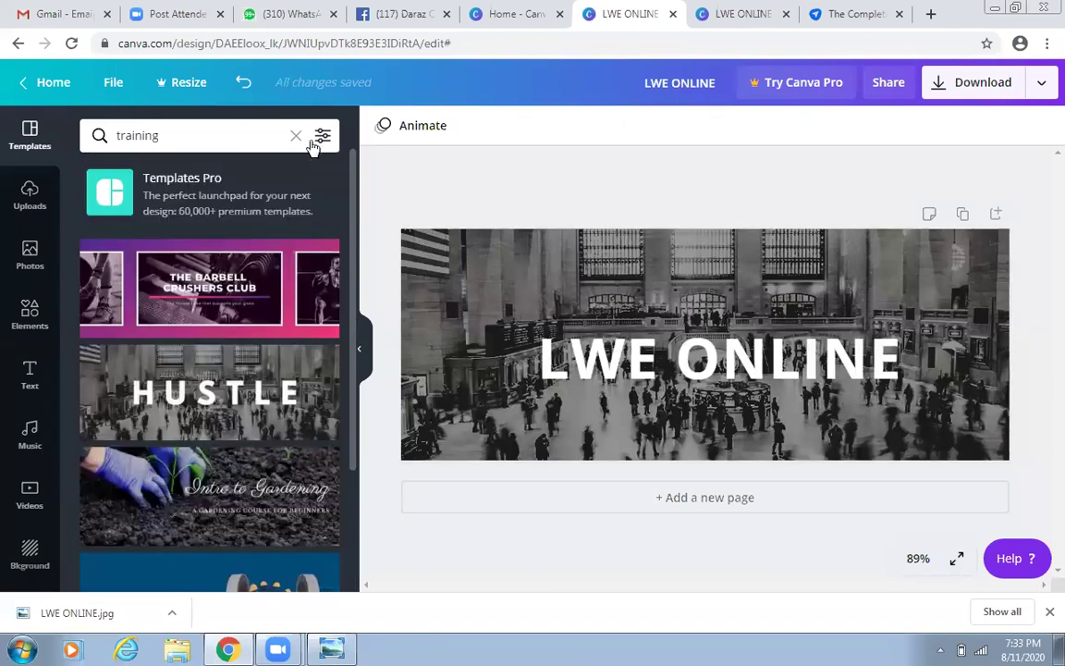
click(296, 136)
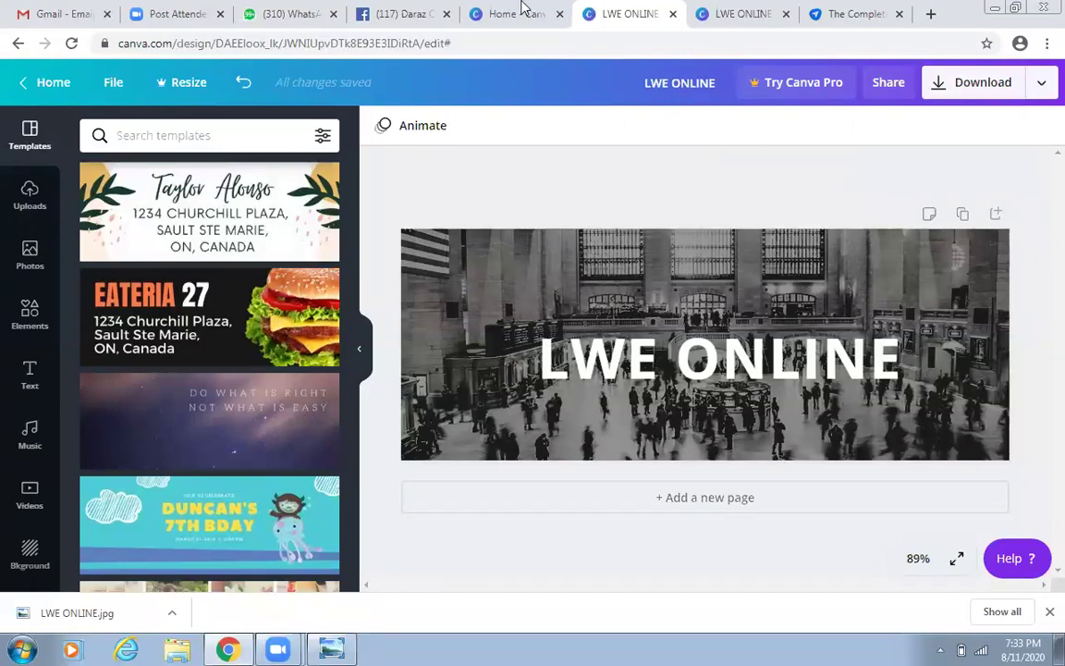
click(404, 9)
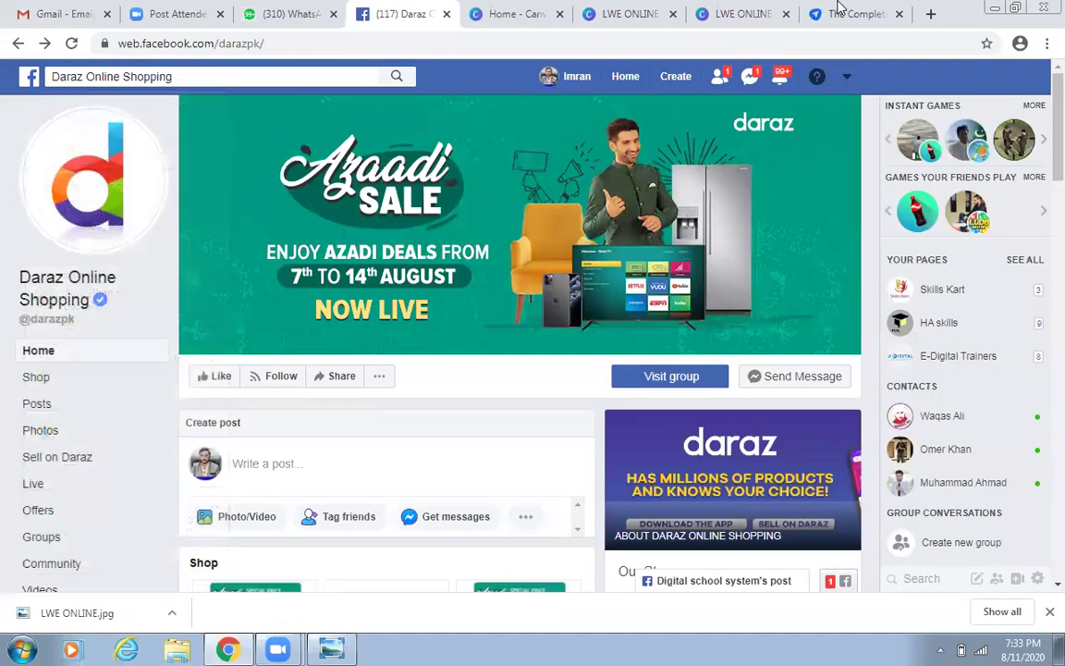